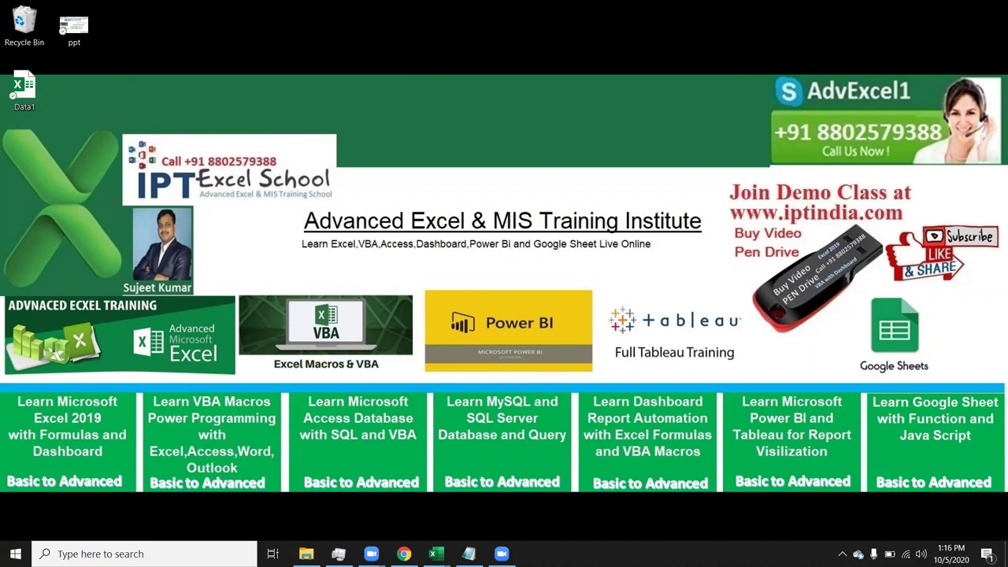
Switch to the Book3 workbook window from the Excel taskbar icon.
click(434, 554)
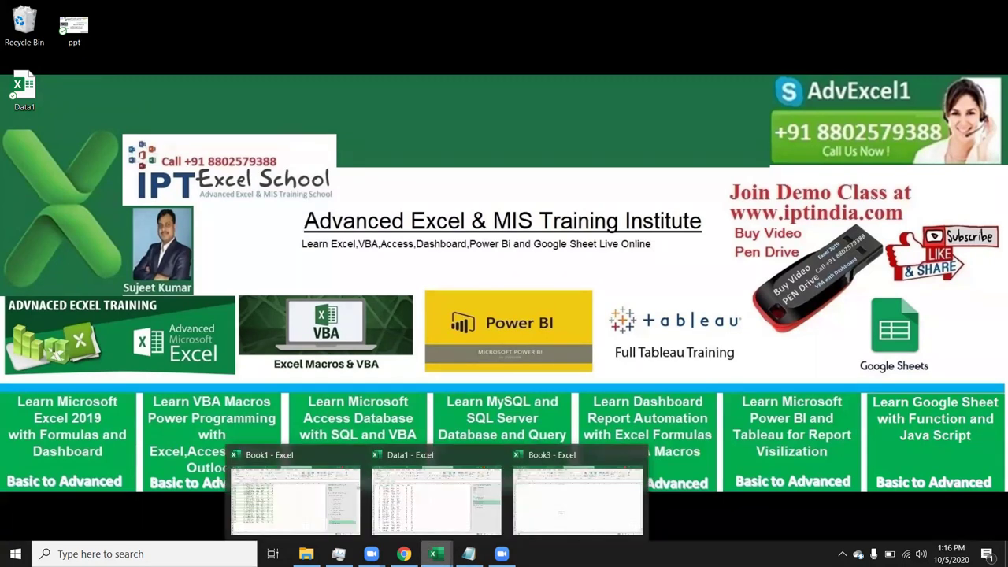
click(534, 517)
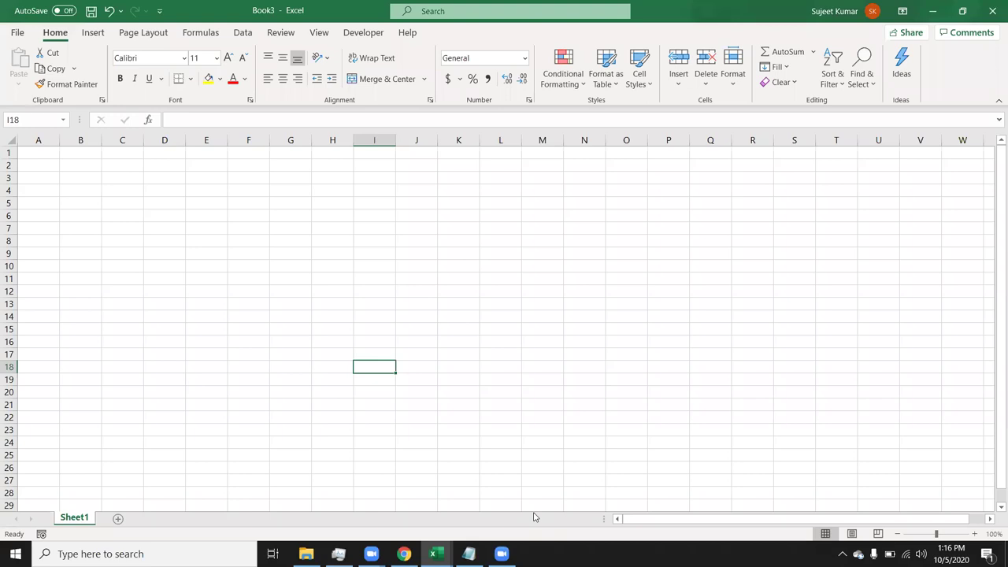
drag(192, 214, 362, 304)
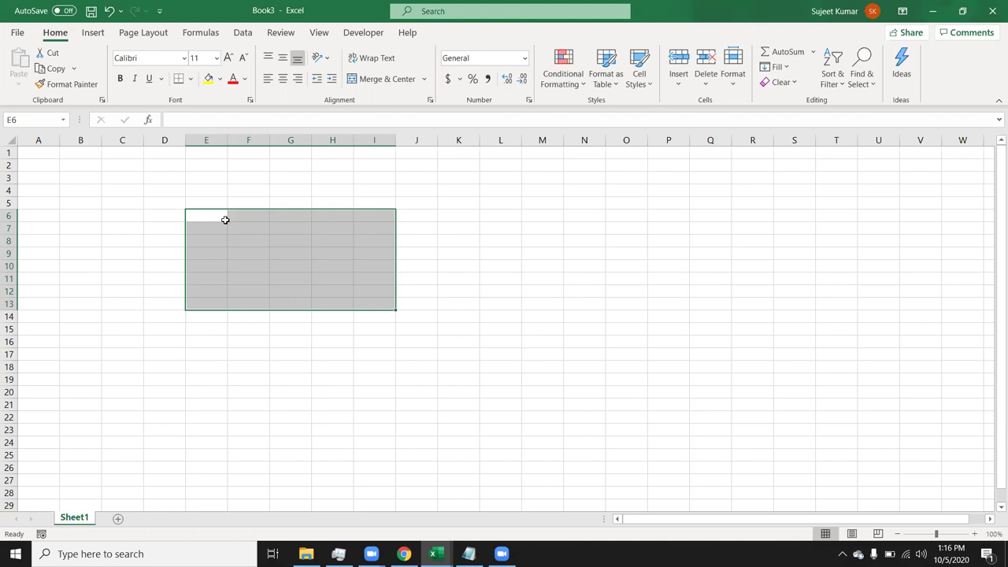
click(103, 156)
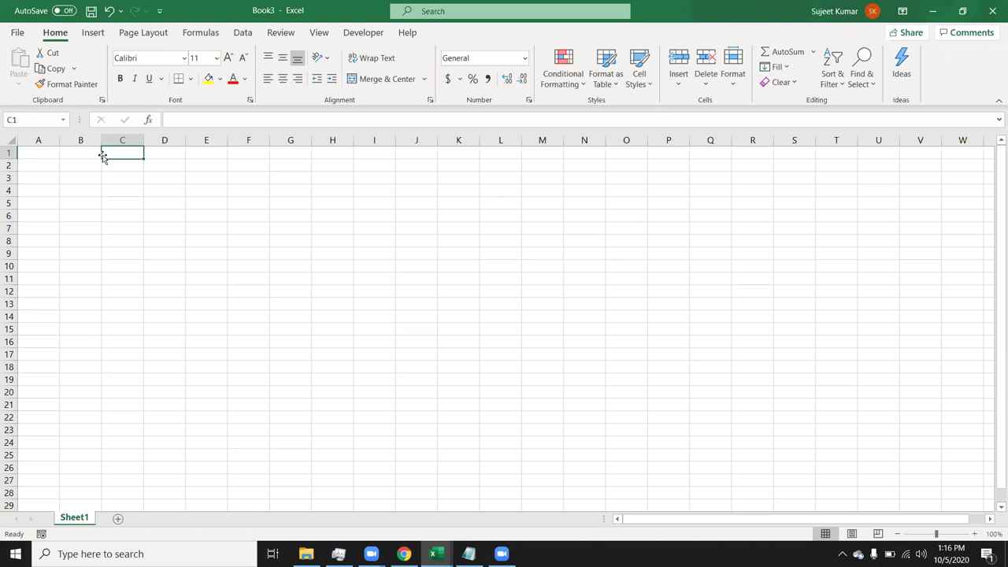
Enter 10th in cell C3.
click(104, 176)
text(10th jan)
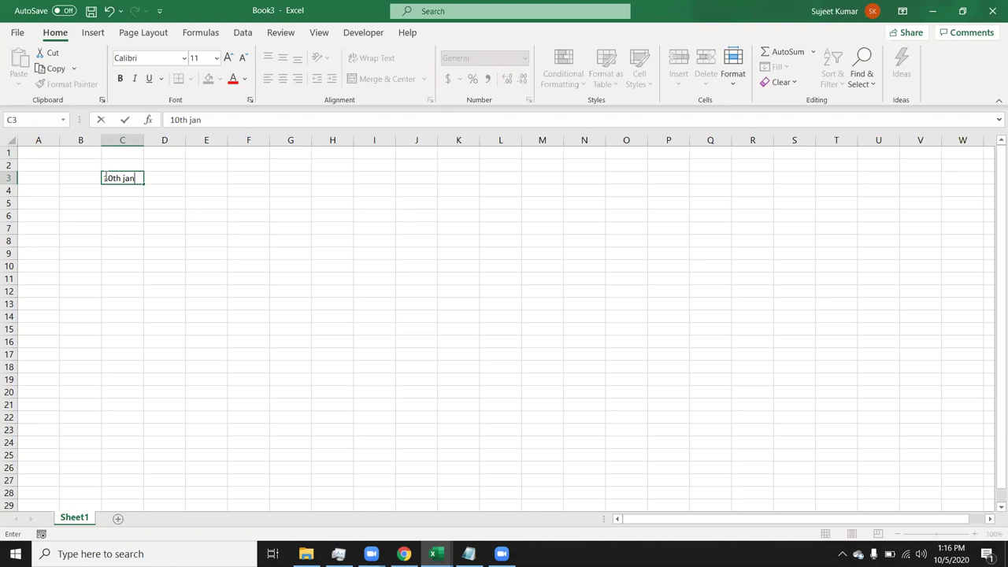
key(BackSpace)
key(BackSpace)
key(BackSpace)
key(BackSpace)
key(Return)
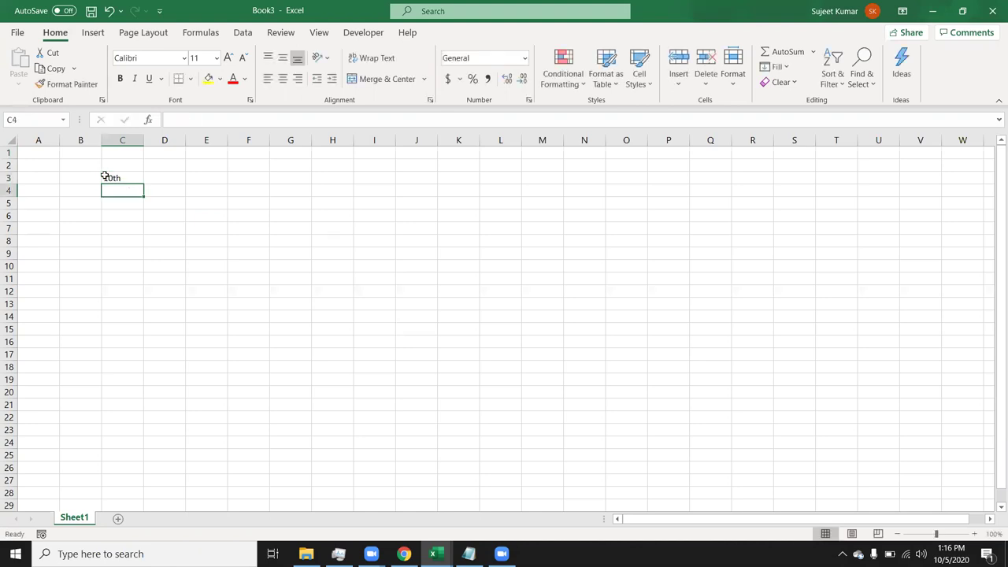
Format the 'th' in C3 as superscript.
double_click(112, 175)
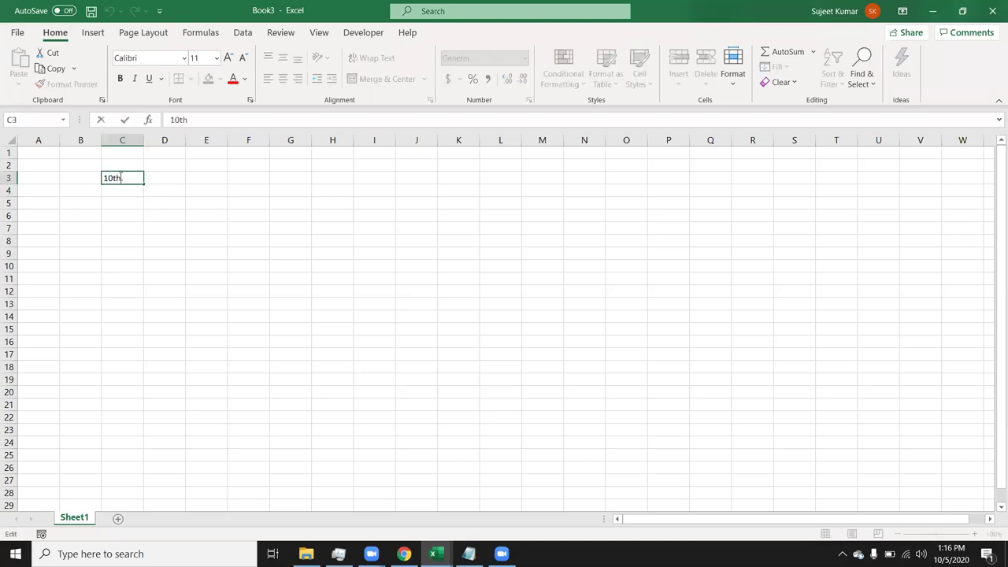
key(Left)
key(Left)
key(shift+Right)
key(shift+Right)
click(249, 101)
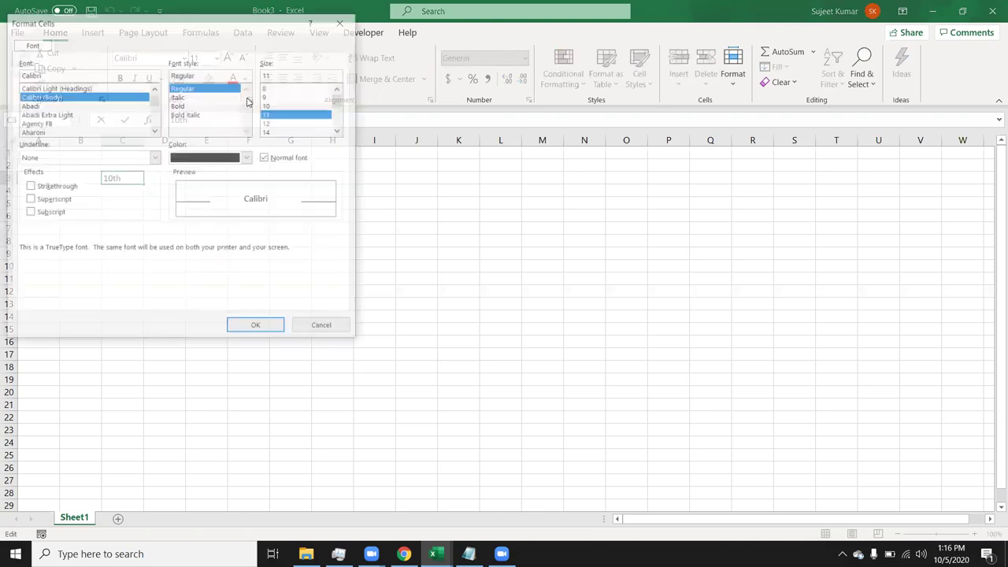
click(54, 202)
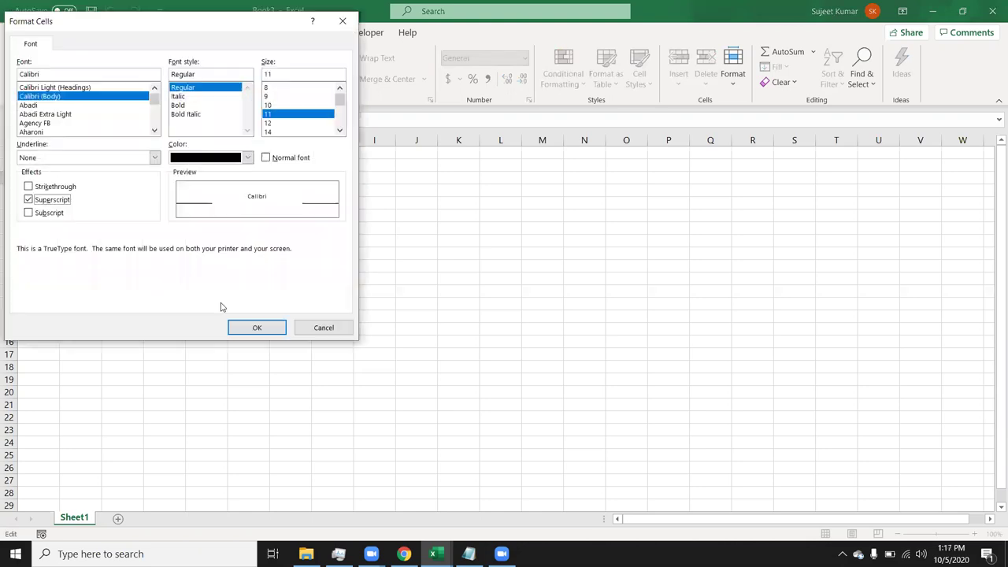
key(Return)
click(178, 288)
click(176, 180)
Enter 10o in D3 and superscript the trailing o as a degree sign.
text(10)
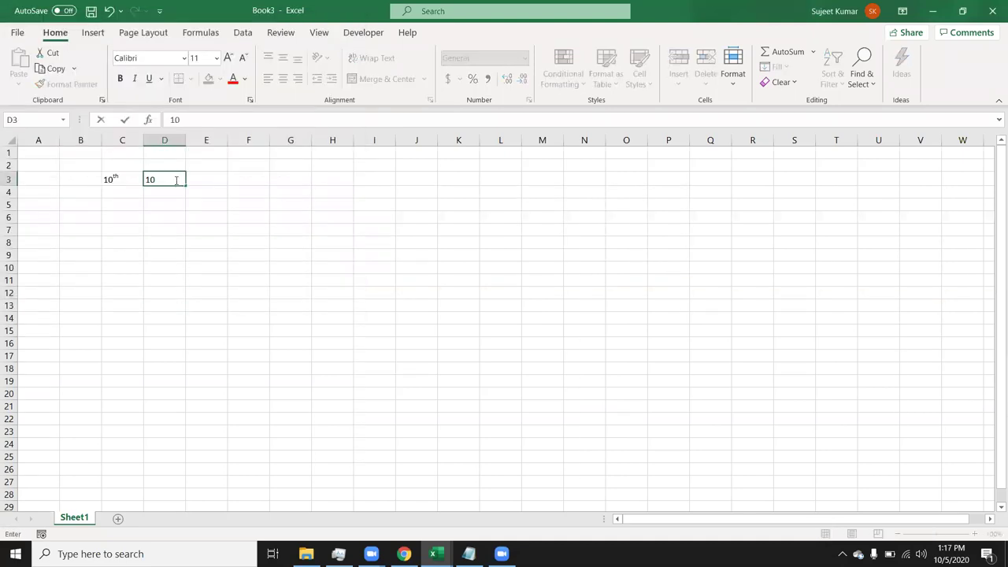
text(o)
key(Return)
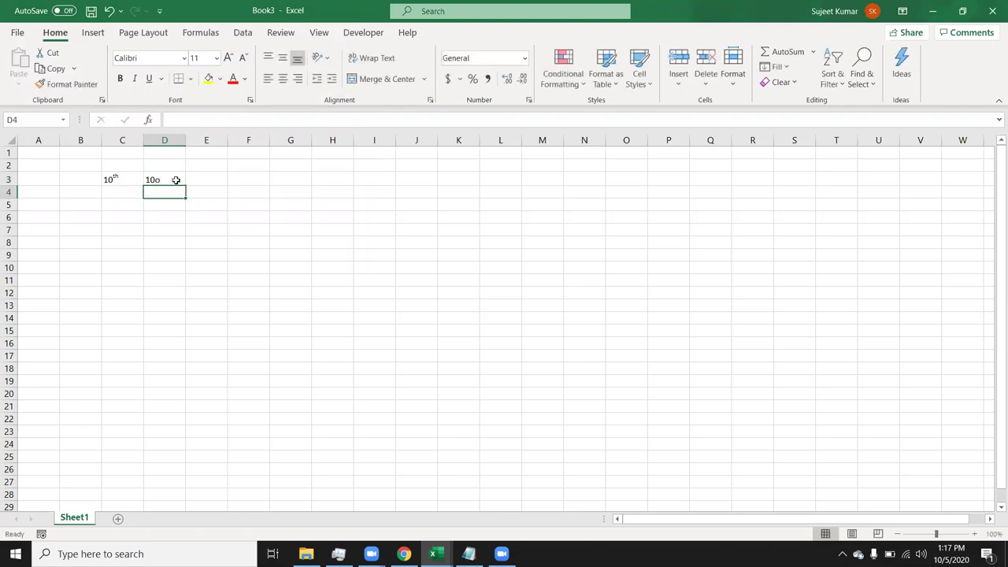
click(176, 180)
double_click(176, 181)
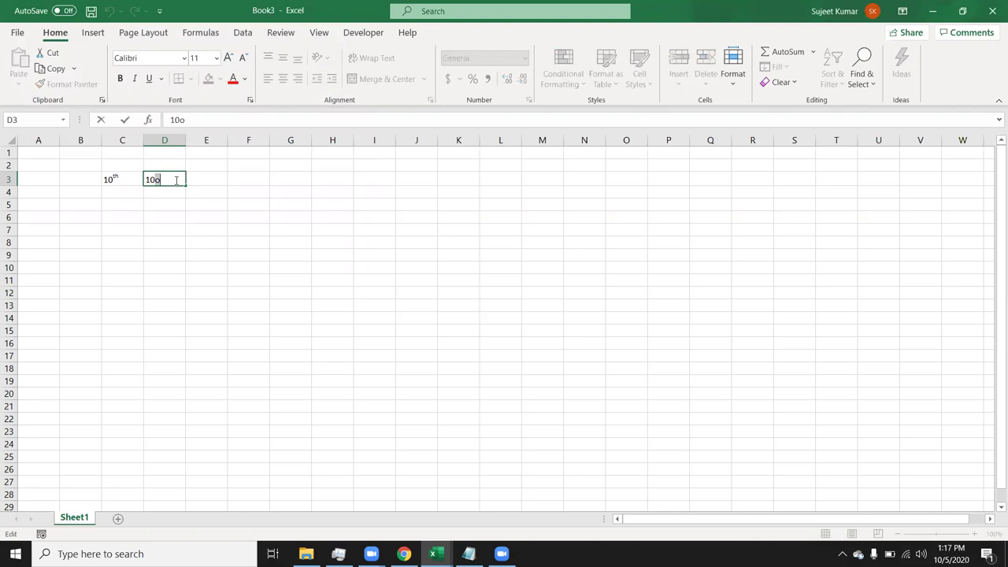
drag(160, 180, 157, 181)
right_click(157, 182)
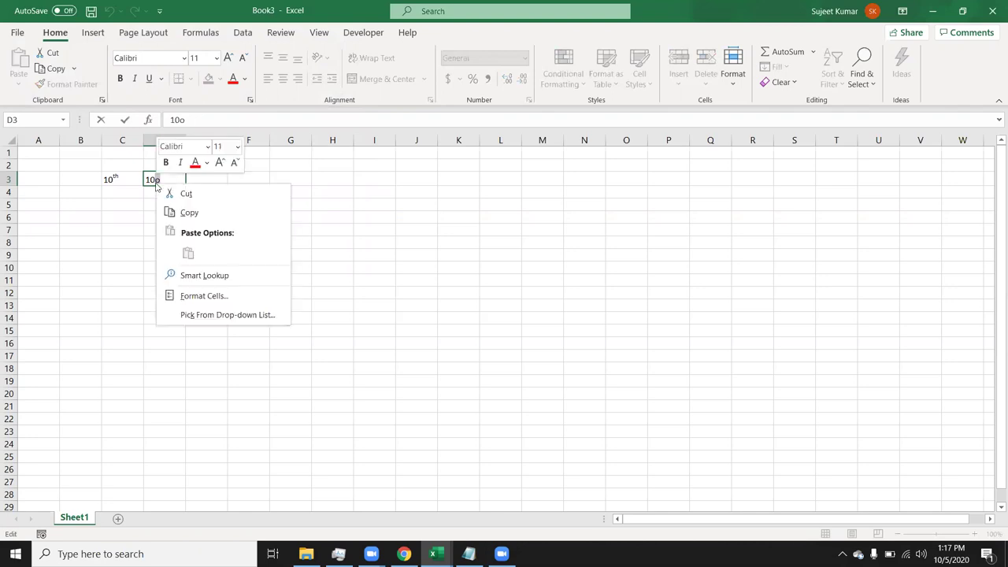
click(200, 297)
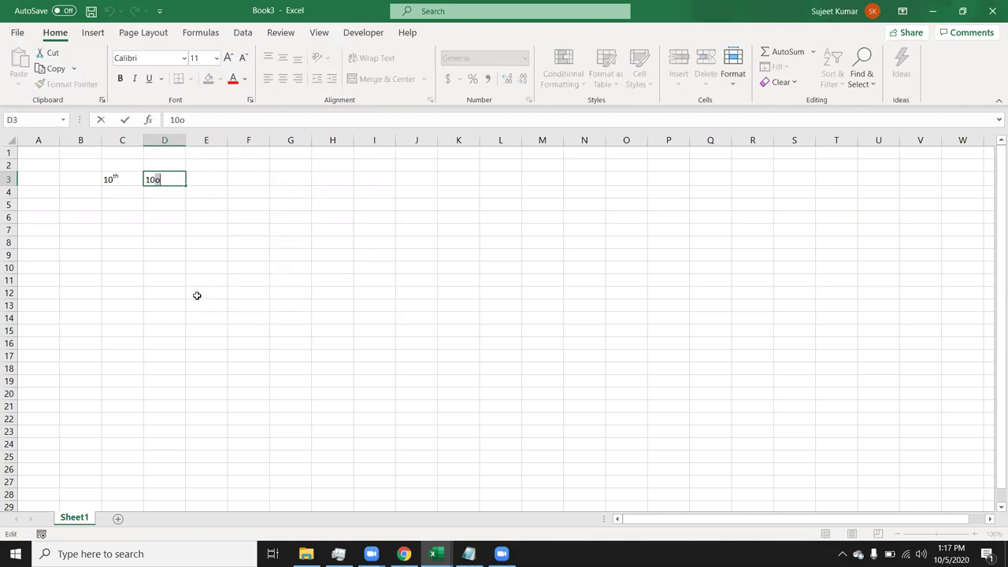
click(71, 315)
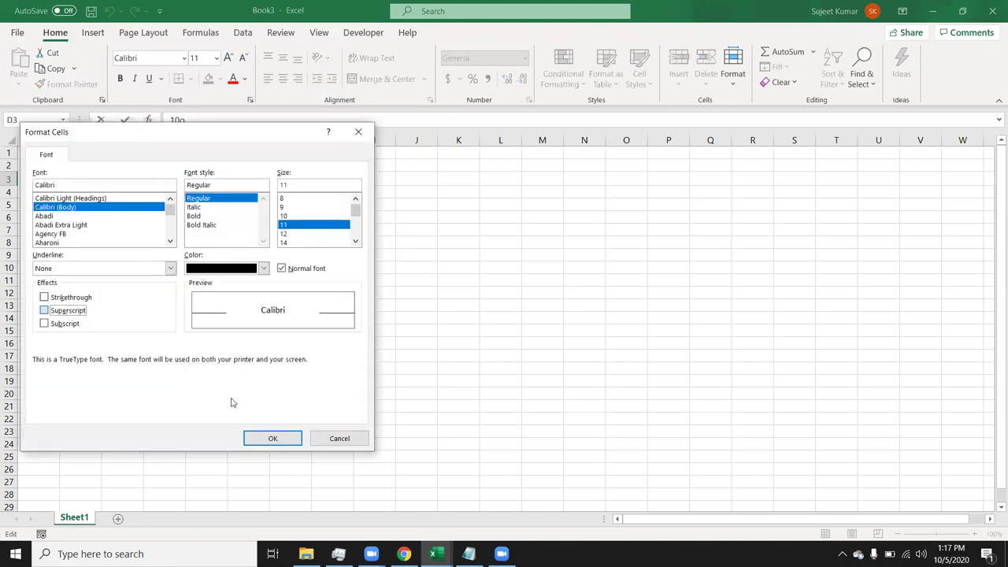
click(267, 436)
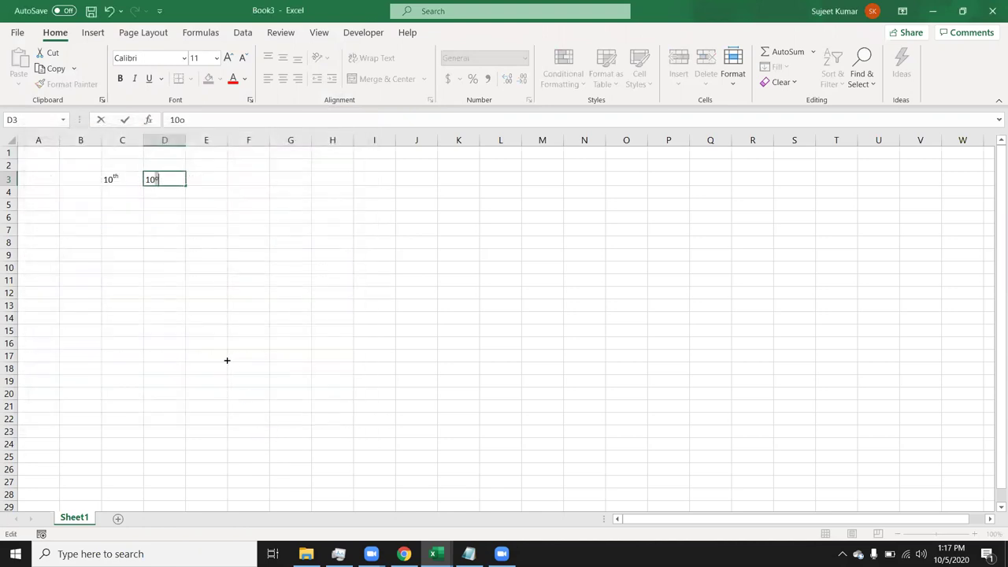
click(227, 360)
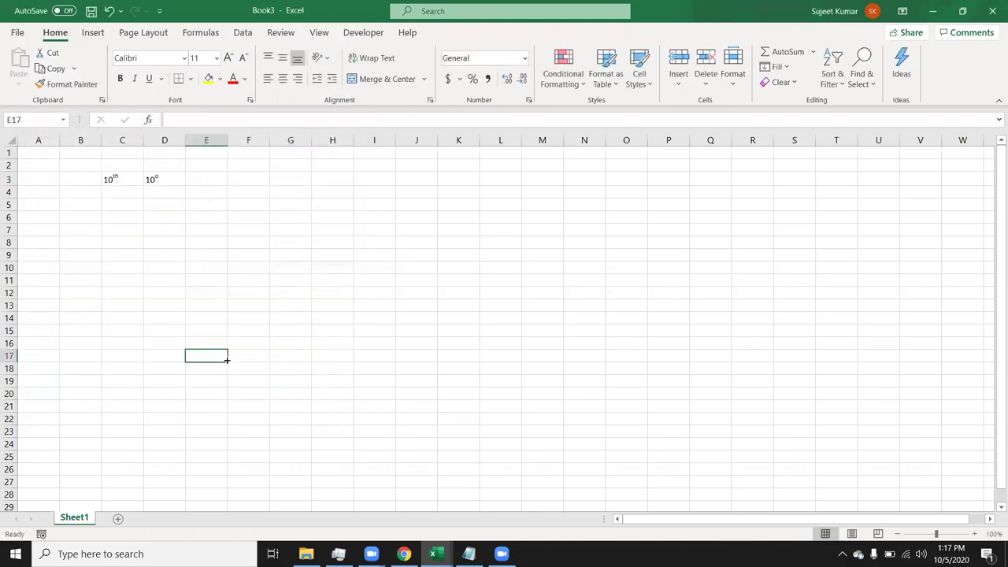
click(297, 156)
Type 20, 36, 52, 12, 36, 52, 45, 95, 58 down G1:G9.
text(20)
key(Return)
text(3)
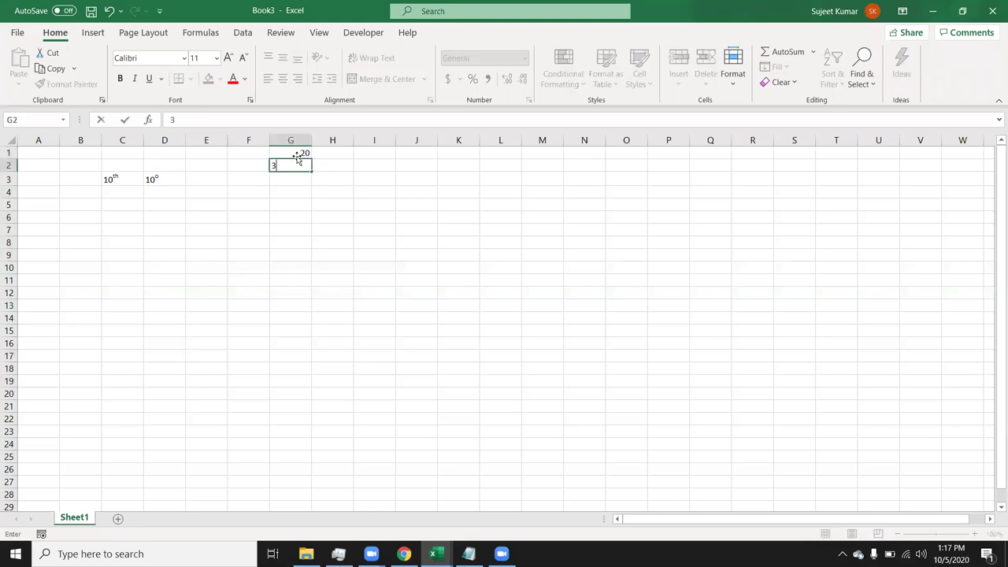
text(6)
key(Return)
text(52)
key(Return)
text(12)
key(Return)
text(36)
key(Return)
text(52)
key(Return)
text(45)
key(Return)
text(95)
key(Return)
text(58)
key(Return)
Add a superscript o to the 20 in G1, then undo the superscript.
double_click(299, 153)
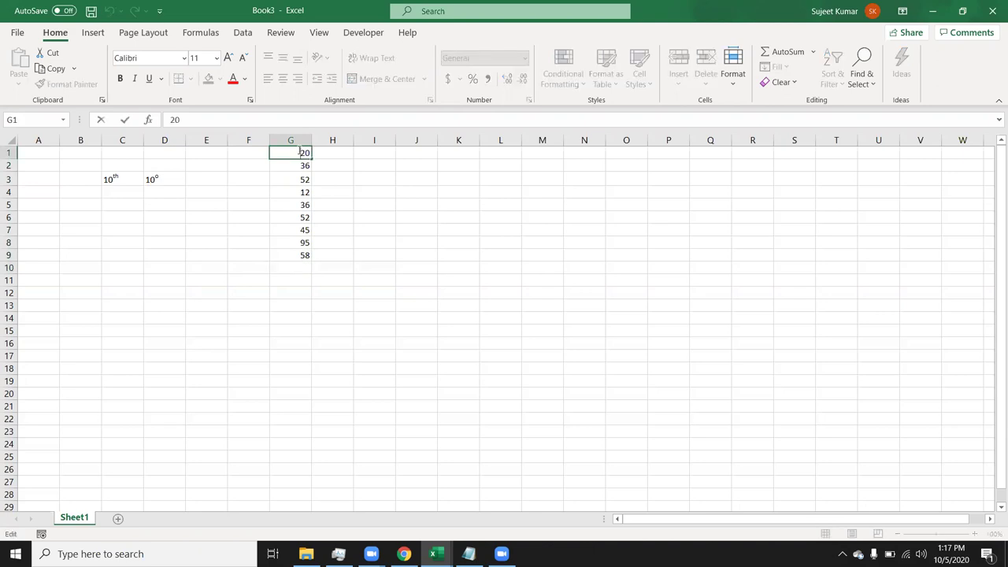
key(Escape)
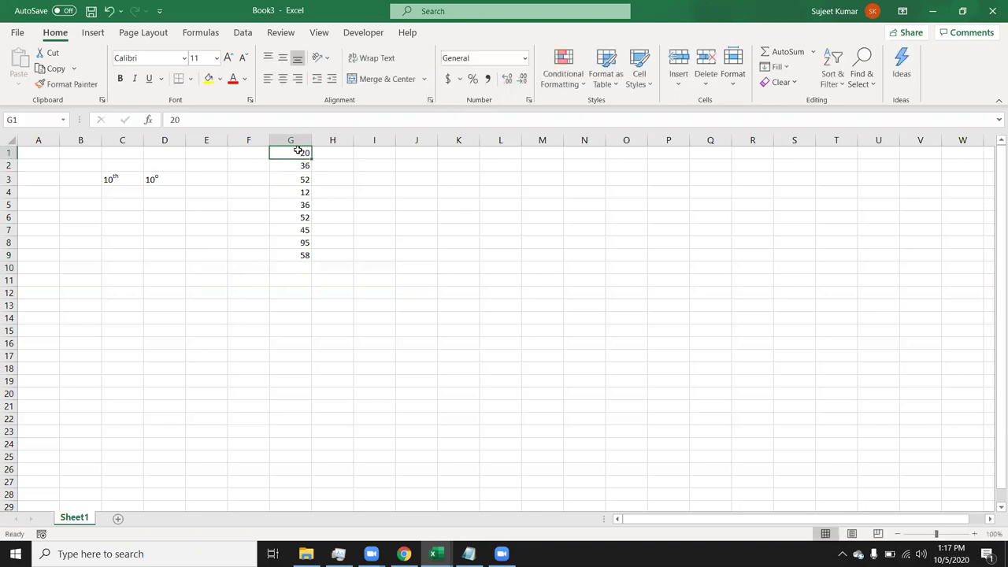
click(238, 120)
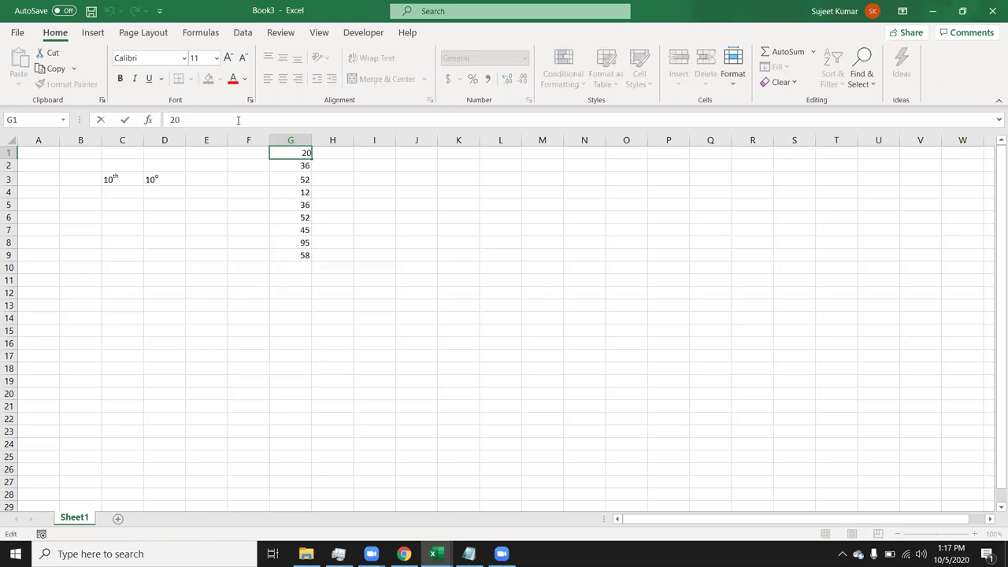
text(o)
key(Return)
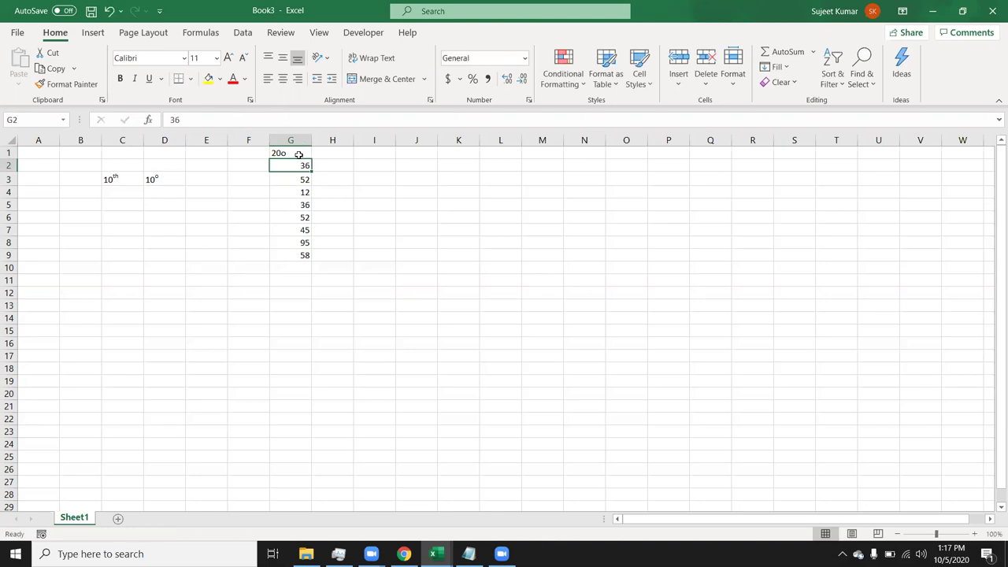
double_click(299, 154)
key(shift+Left)
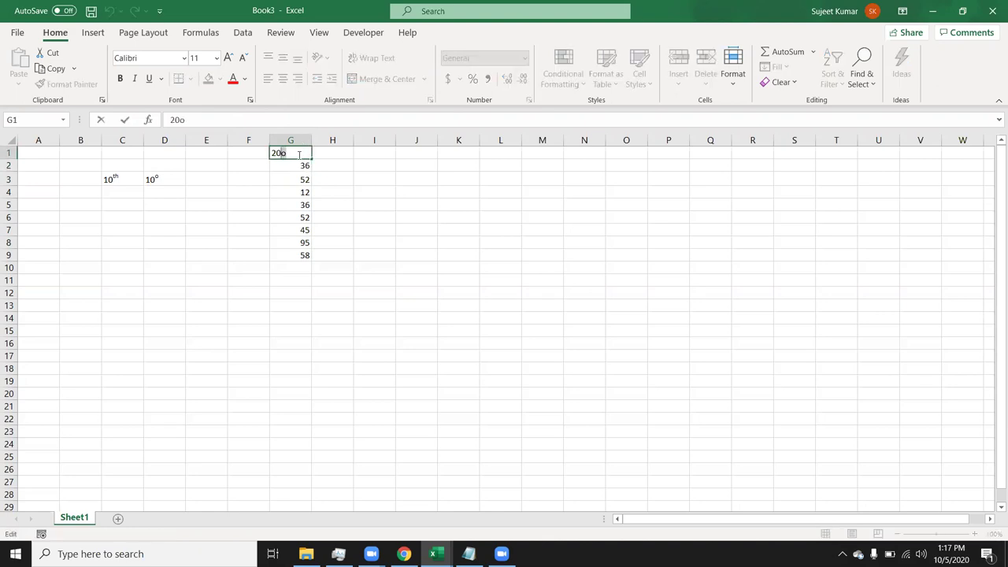
right_click(282, 152)
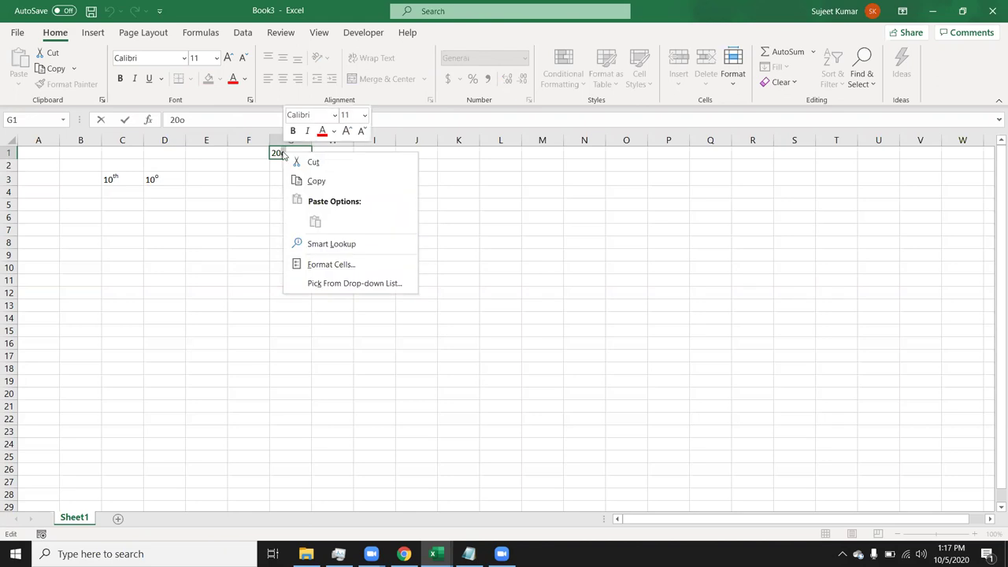
click(322, 260)
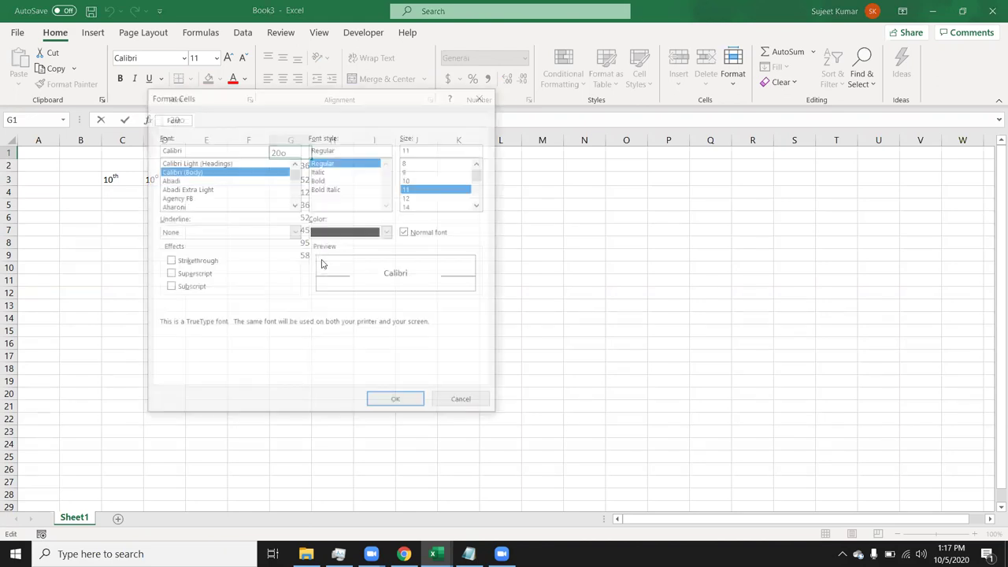
click(204, 276)
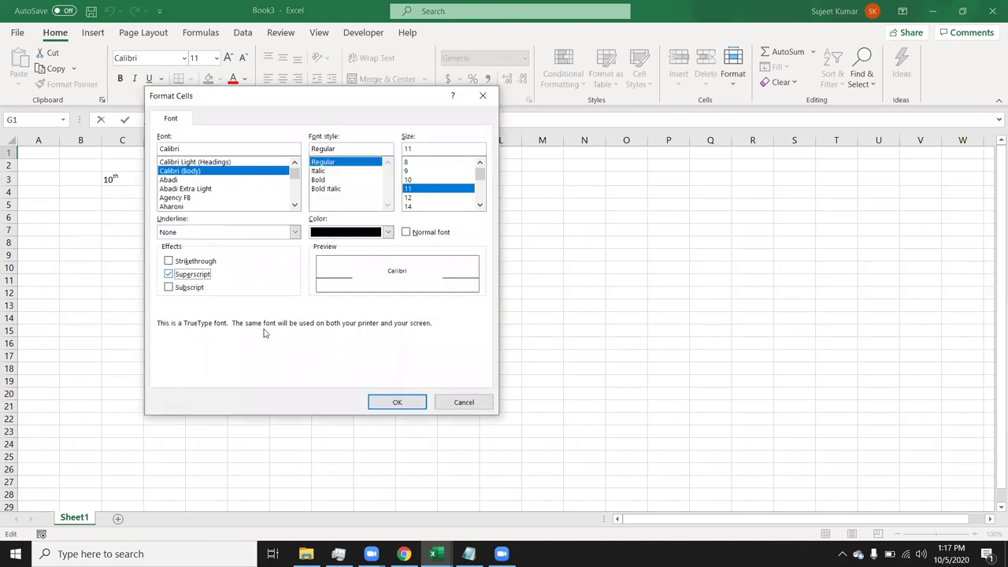
click(381, 400)
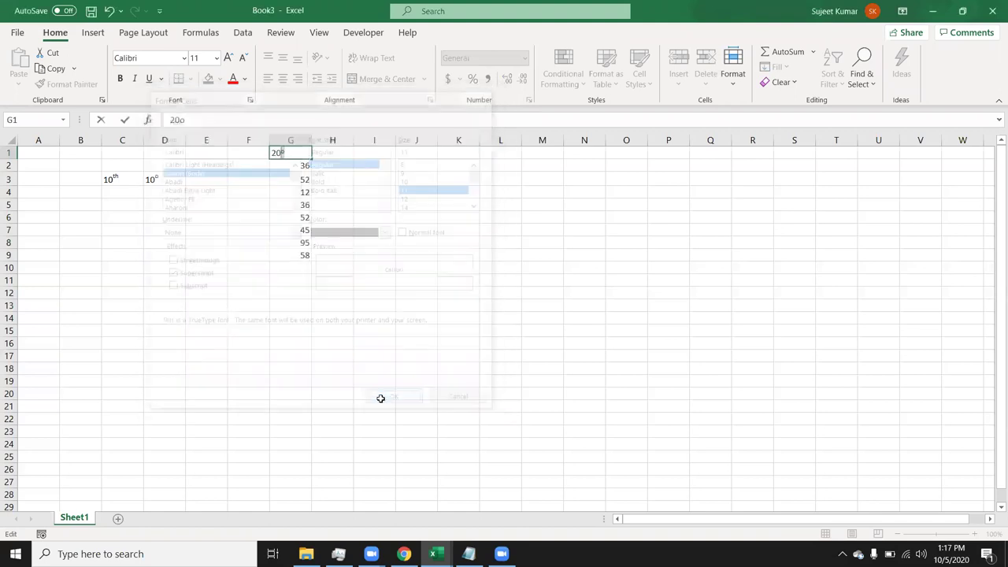
click(381, 399)
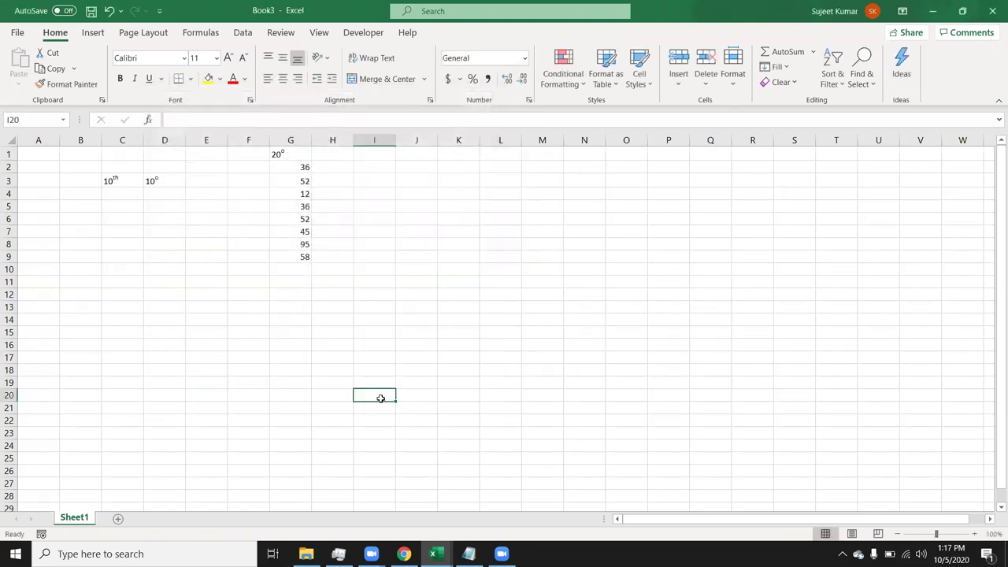
key(ctrl+z)
key(ctrl+z)
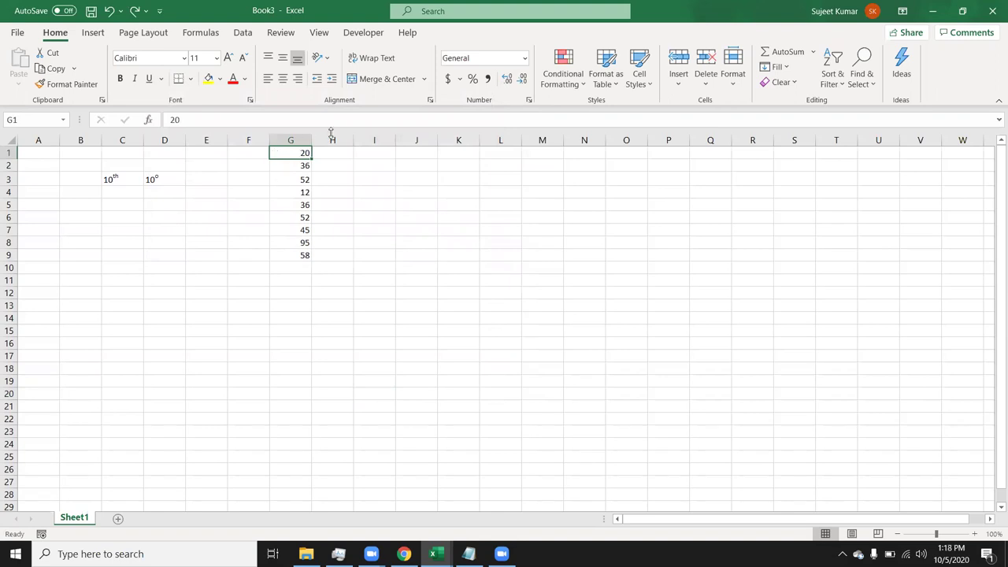
Enter o in H1 and fill it down to H9.
click(327, 153)
text(o)
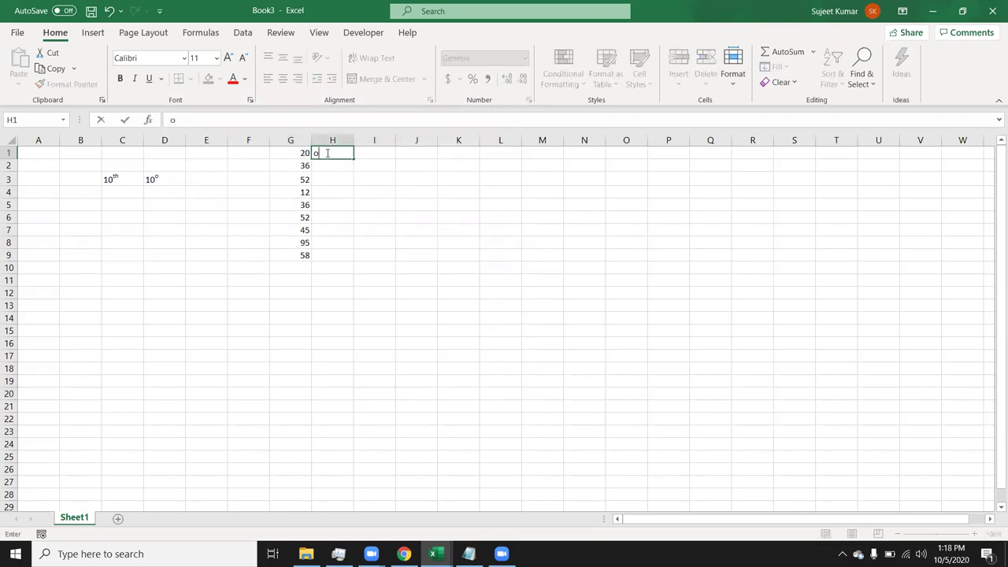
key(Return)
key(Up)
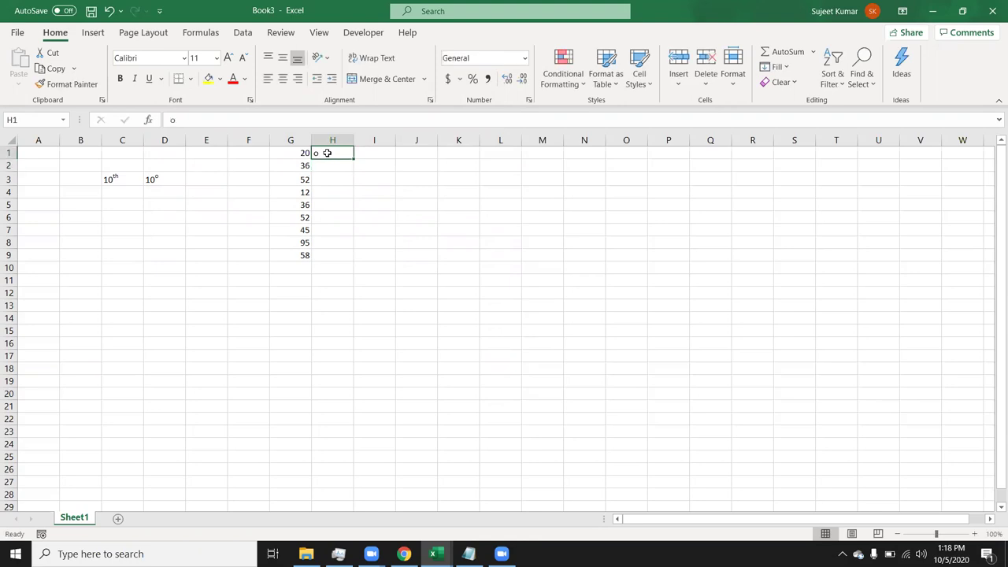
key(shift+Down)
key(shift+Down)
key(shift+Down)
key(shift+Down)
key(shift+Down)
key(shift+Down)
key(shift+Down)
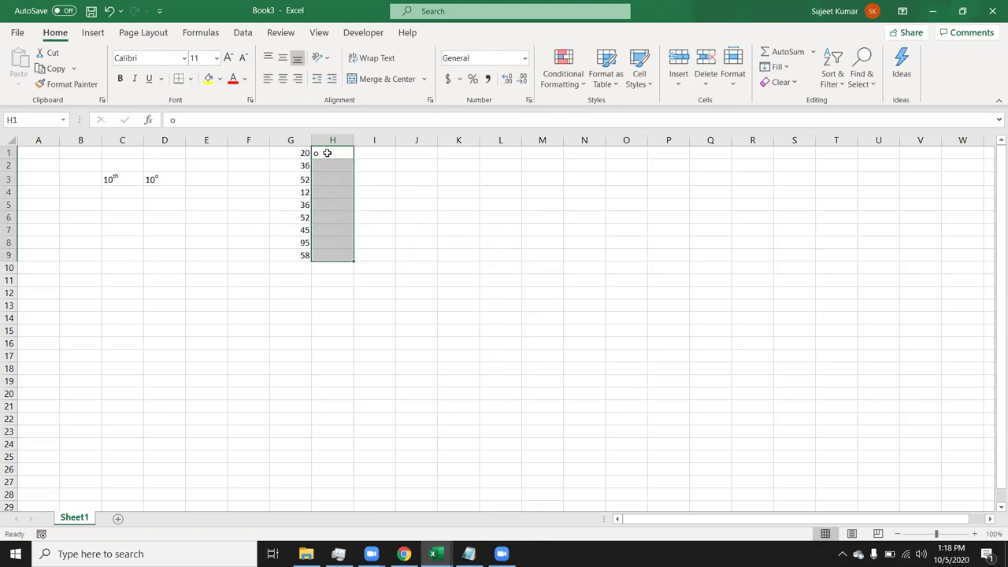
key(ctrl+d)
Top-align, left-align and superscript the o marks in H1:H9.
click(268, 60)
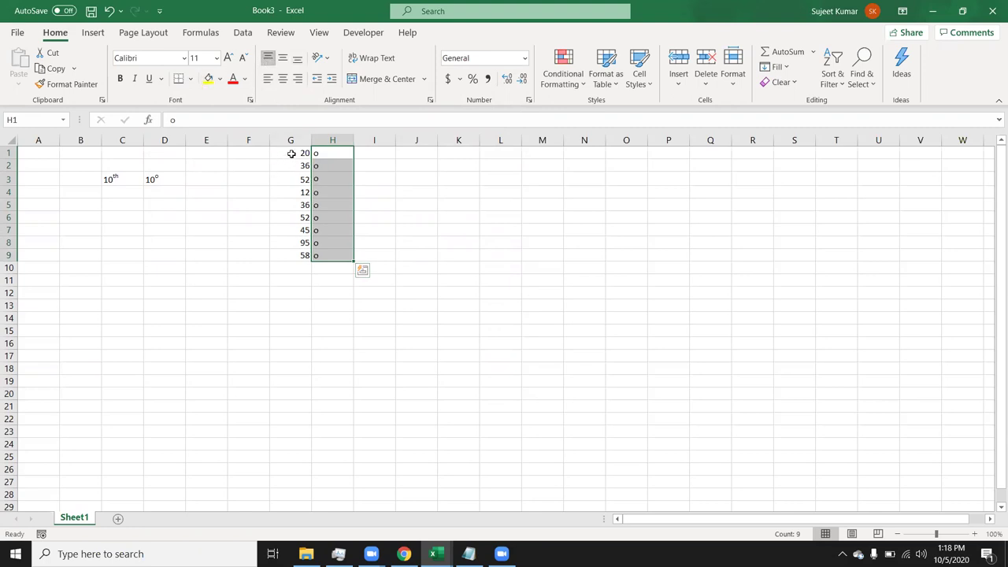
click(267, 81)
right_click(340, 161)
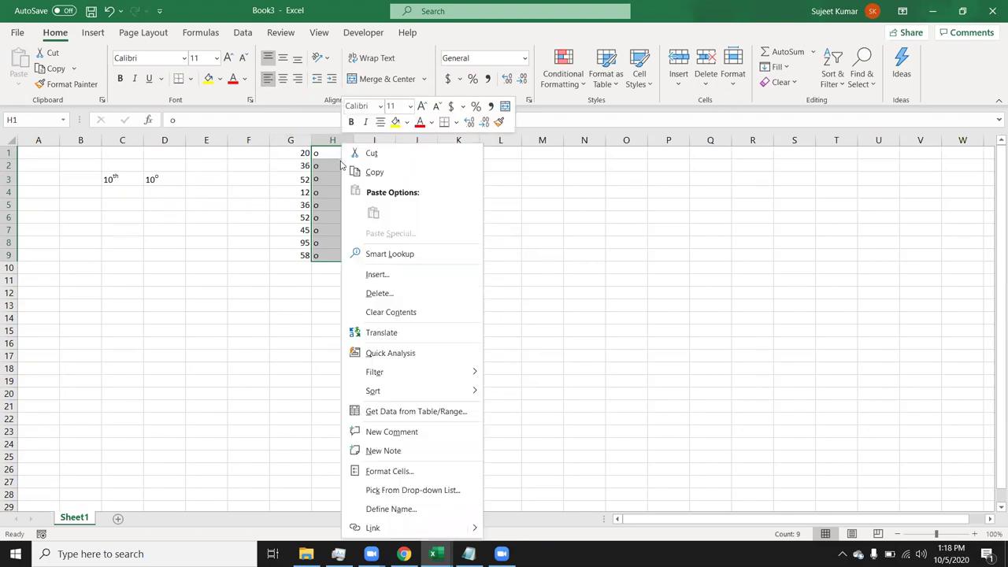
click(383, 471)
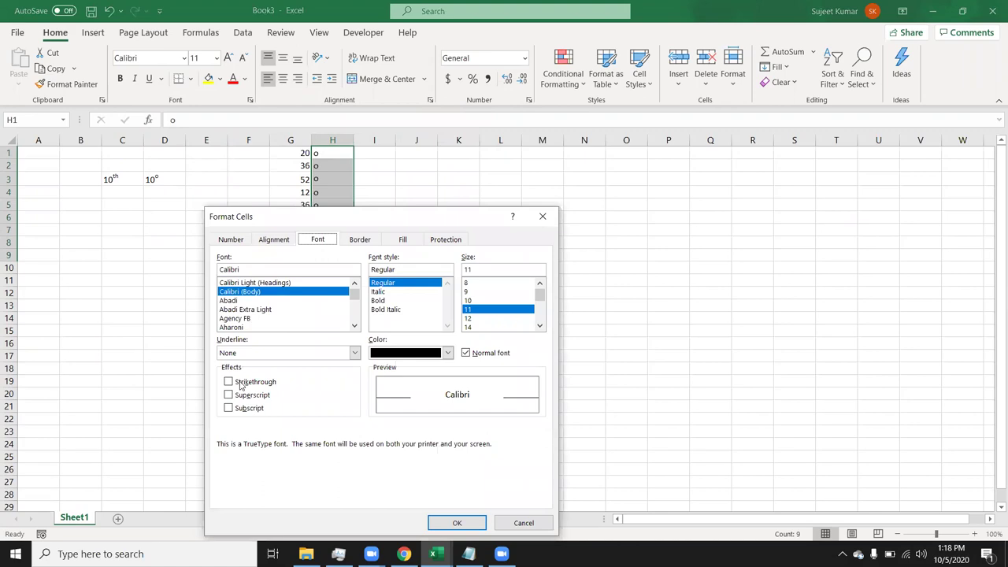
click(241, 395)
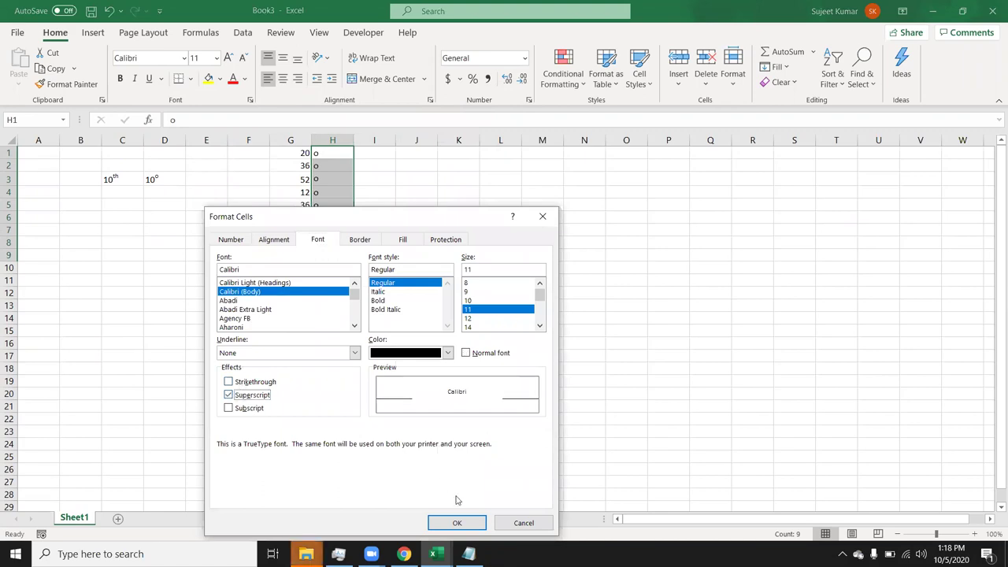
click(465, 521)
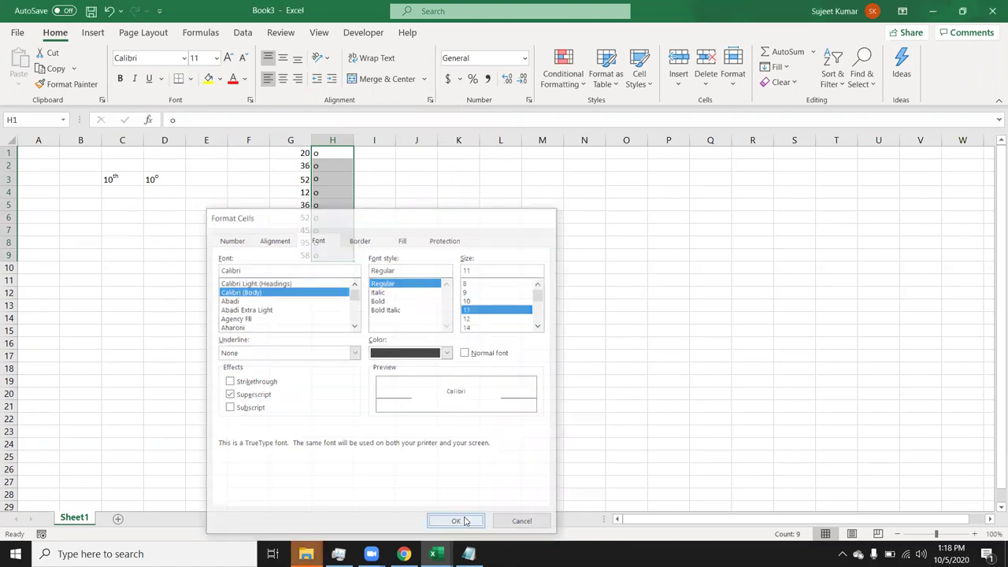
click(409, 391)
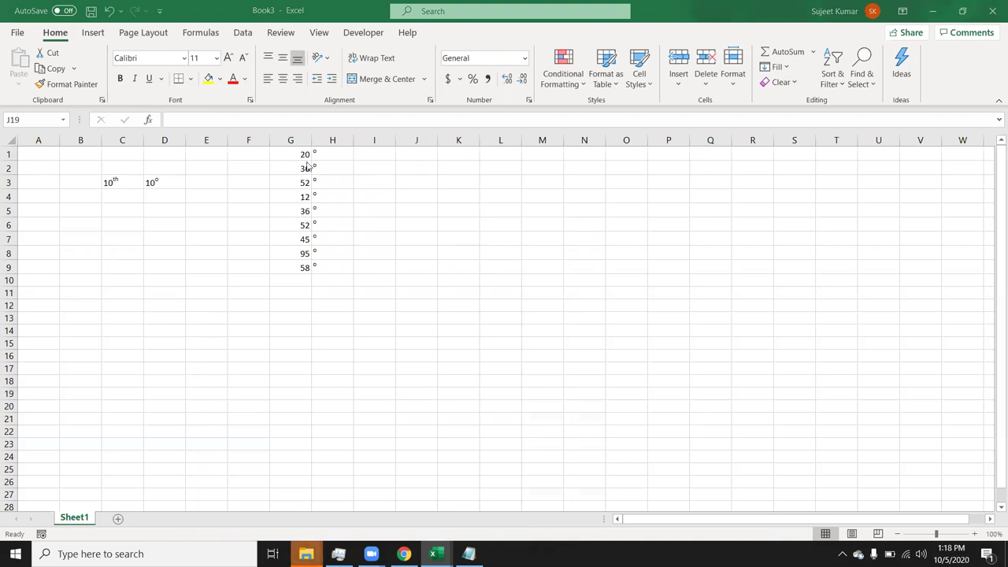
click(370, 152)
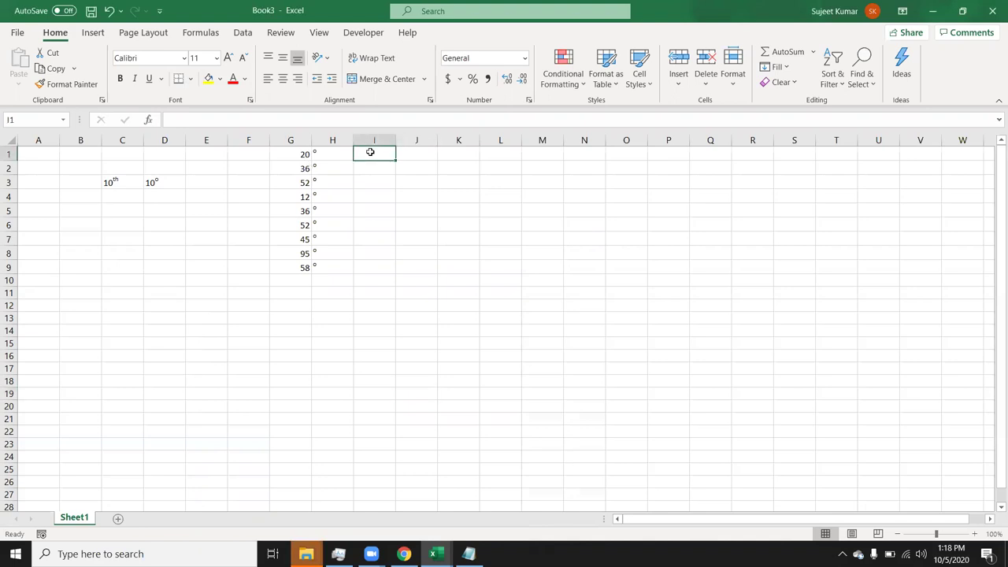
text(=)
key(Left)
key(Left)
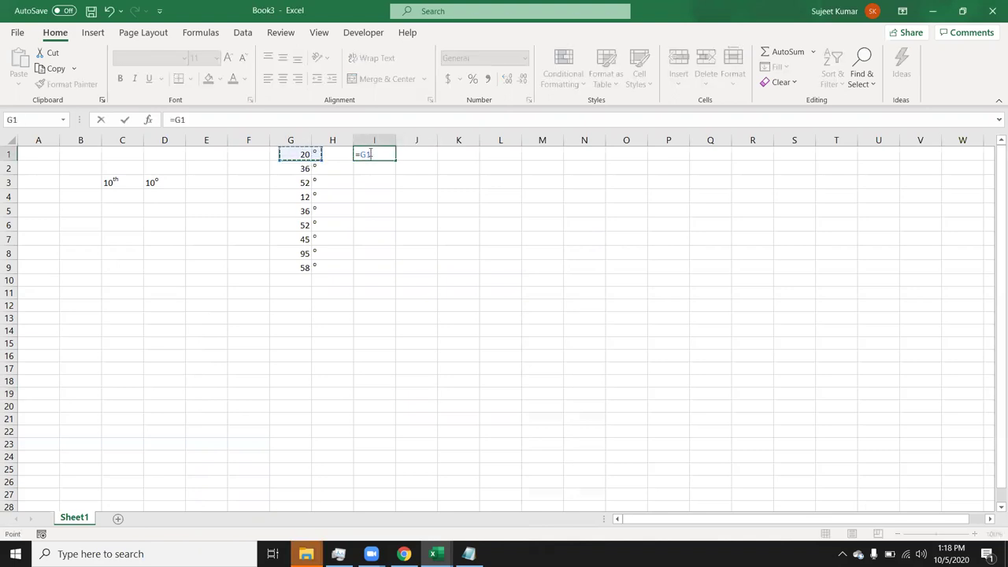
text(&)
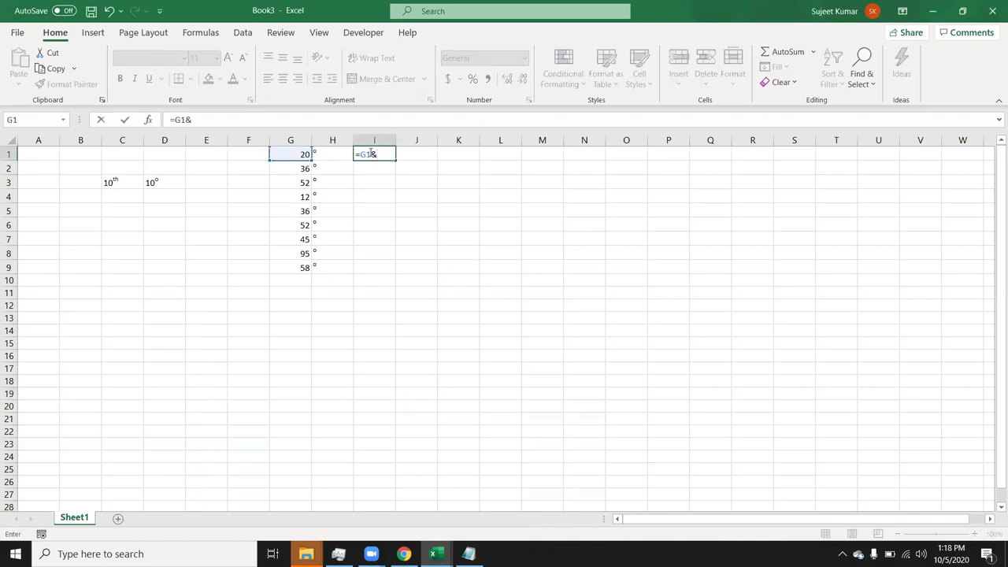
key(Left)
key(Return)
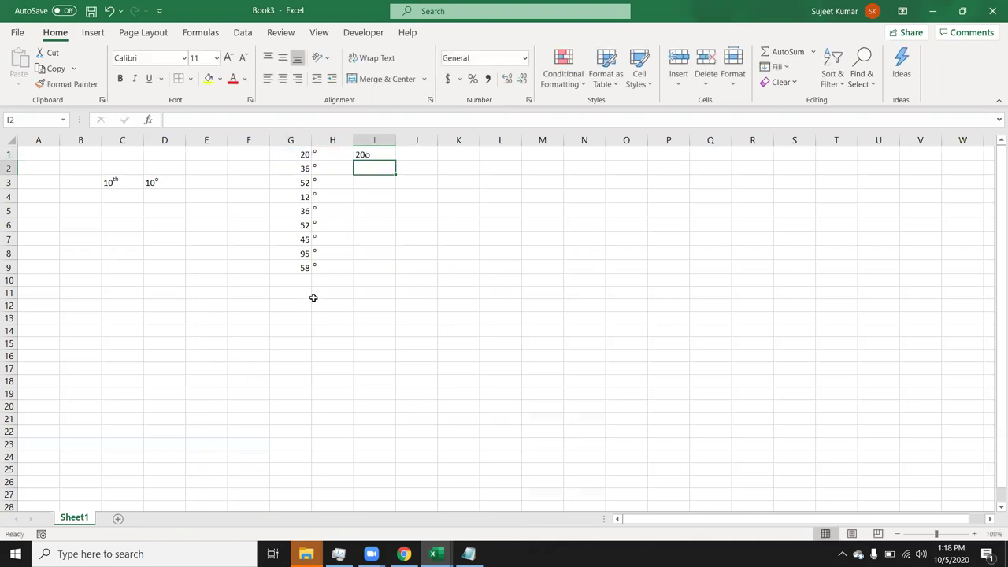
key(Up)
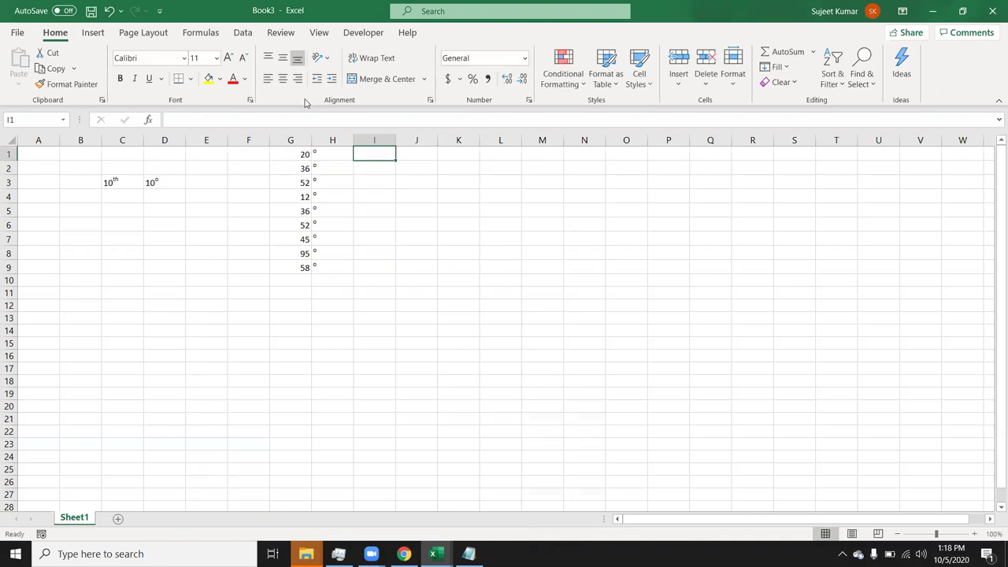
Give G1:H9 outline and inner horizontal borders, and narrow column H.
mouse_move(272, 153)
mouse_down()
mouse_move(345, 210)
mouse_move(349, 273)
mouse_up()
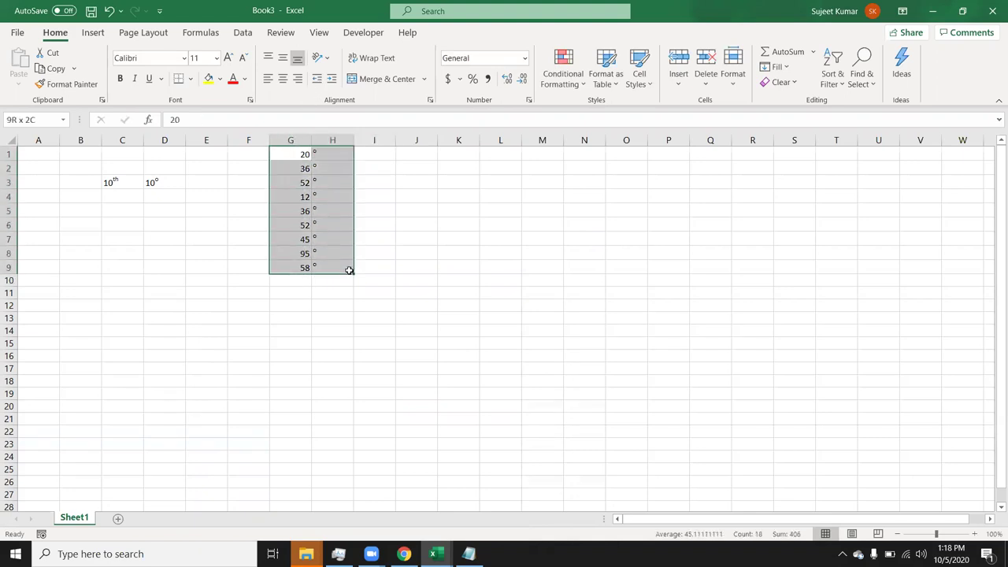
right_click(339, 259)
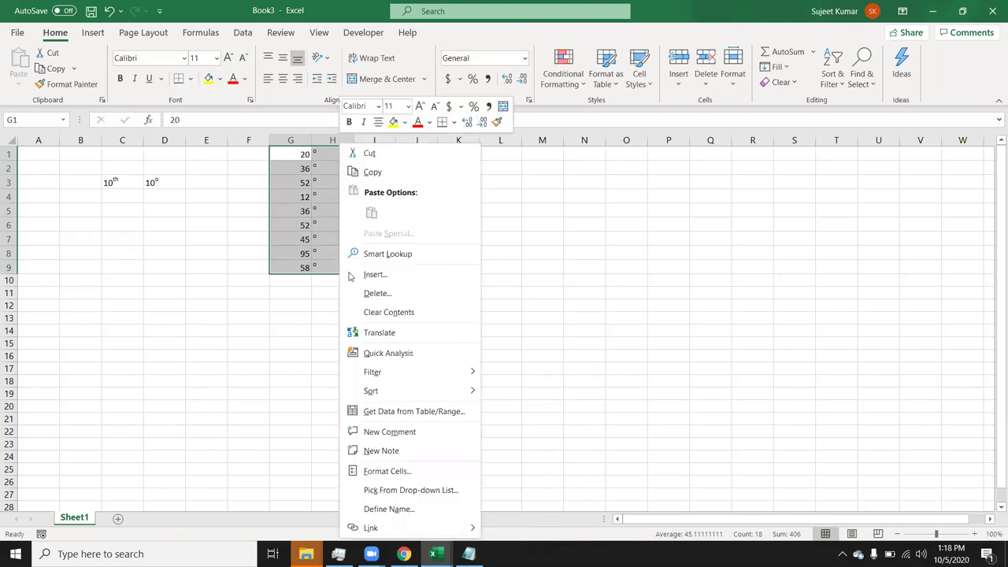
click(376, 468)
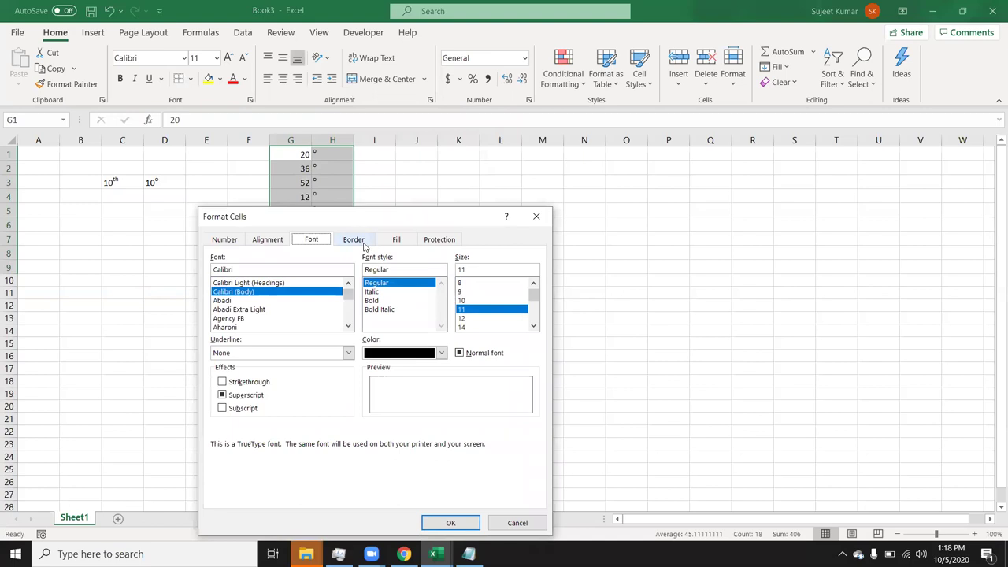
click(364, 240)
click(402, 281)
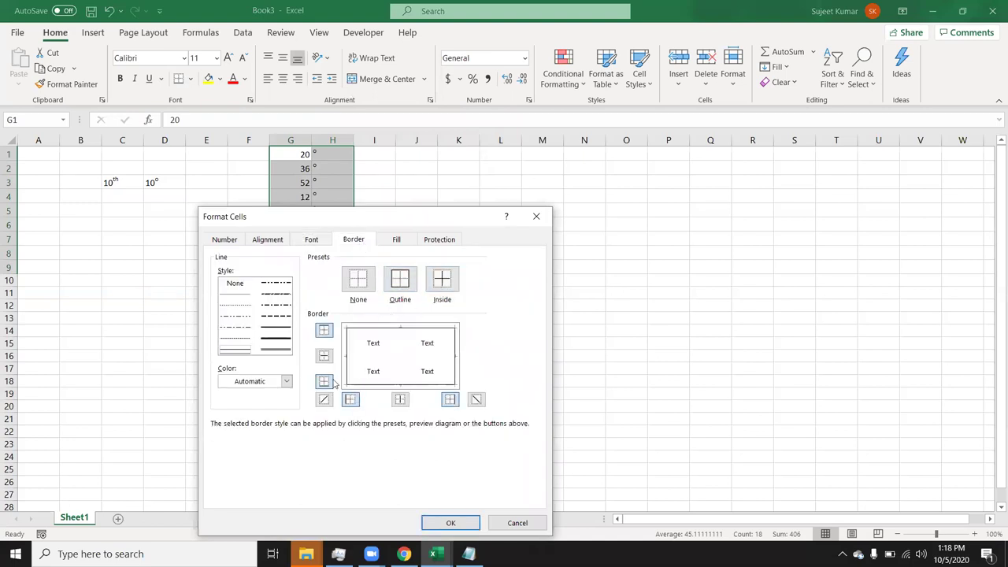
click(324, 357)
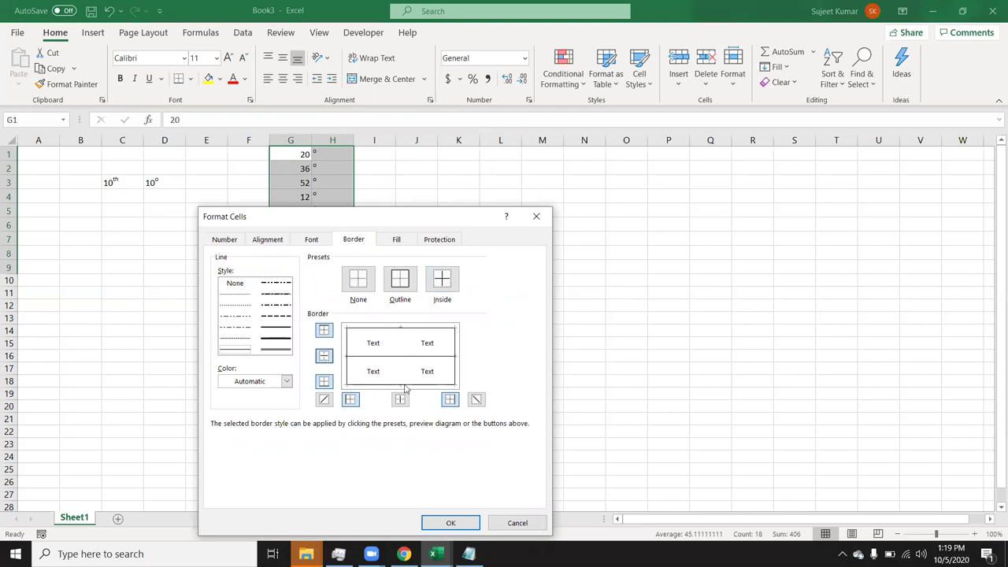
click(450, 522)
click(441, 339)
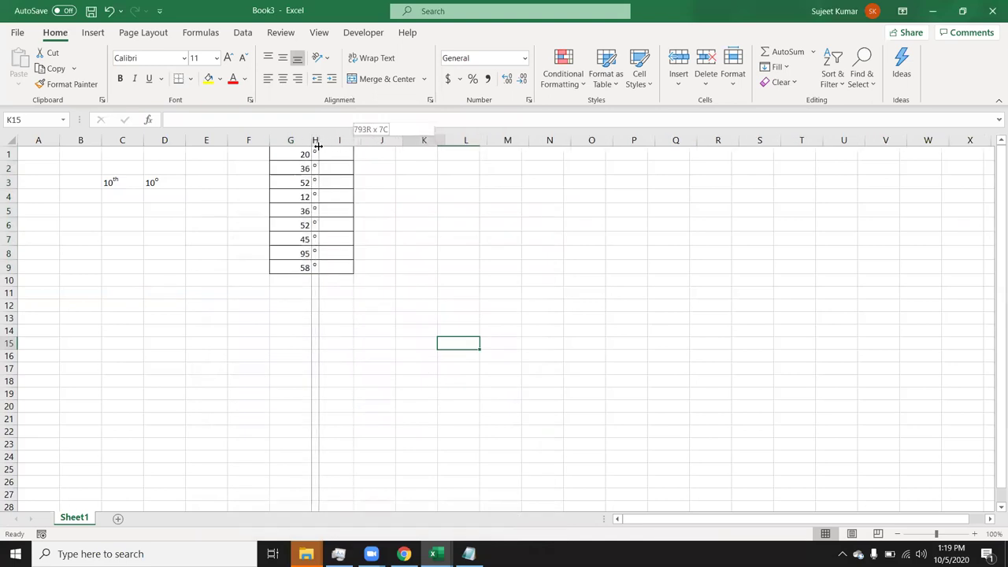
drag(315, 147, 318, 147)
Uncheck View Gridlines on the Page Layout tab, then inspect cell D3.
click(352, 225)
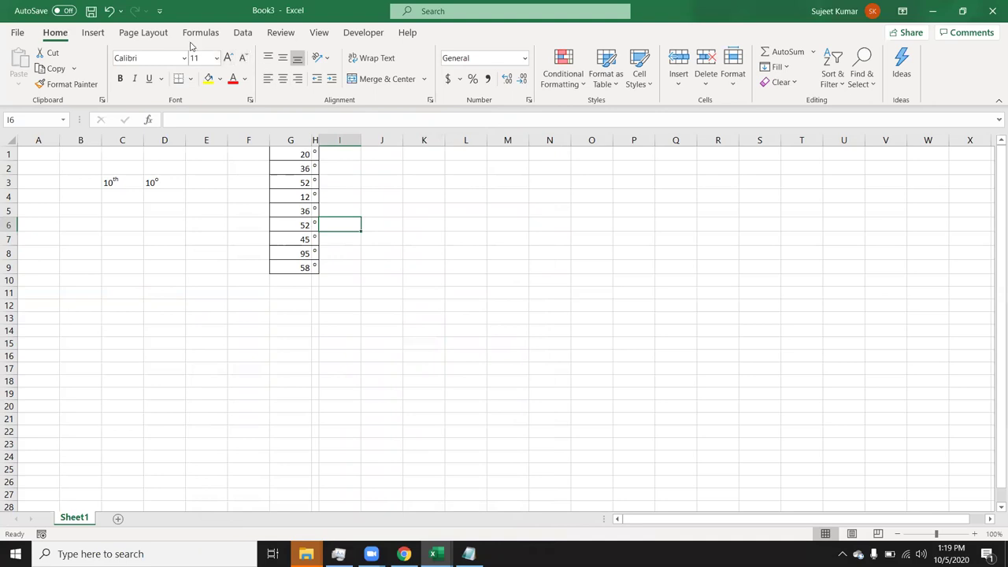
click(150, 35)
click(444, 69)
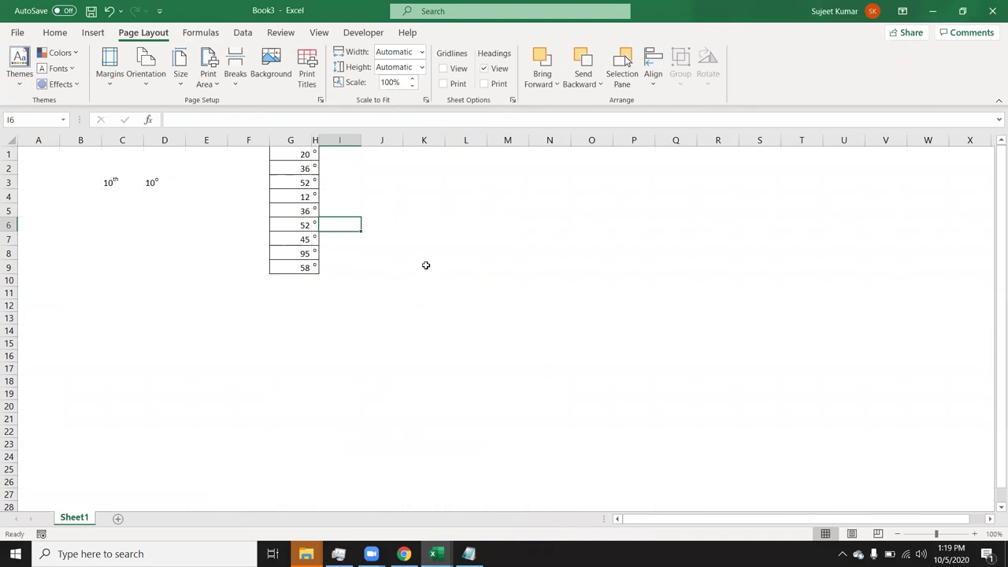
click(399, 323)
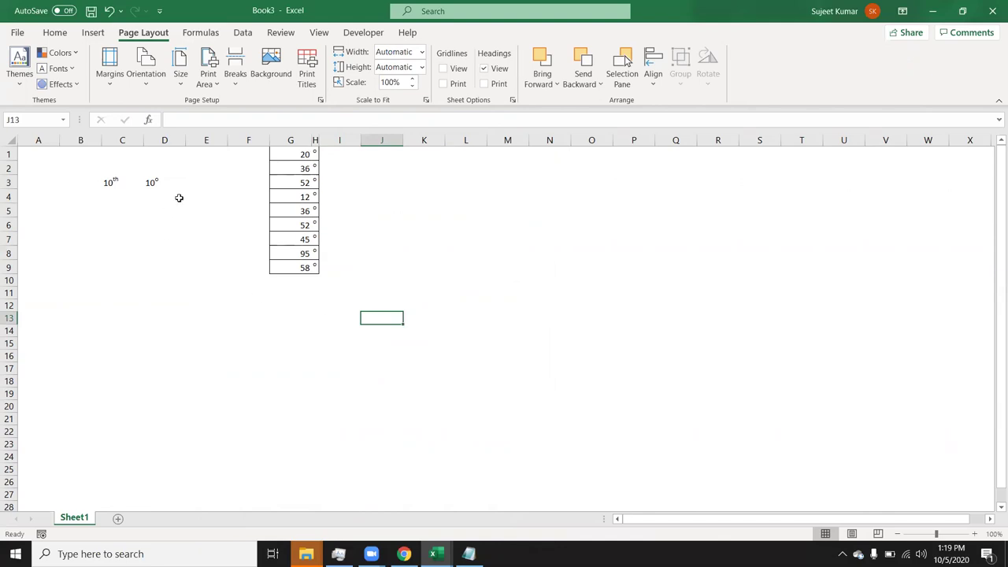
click(161, 179)
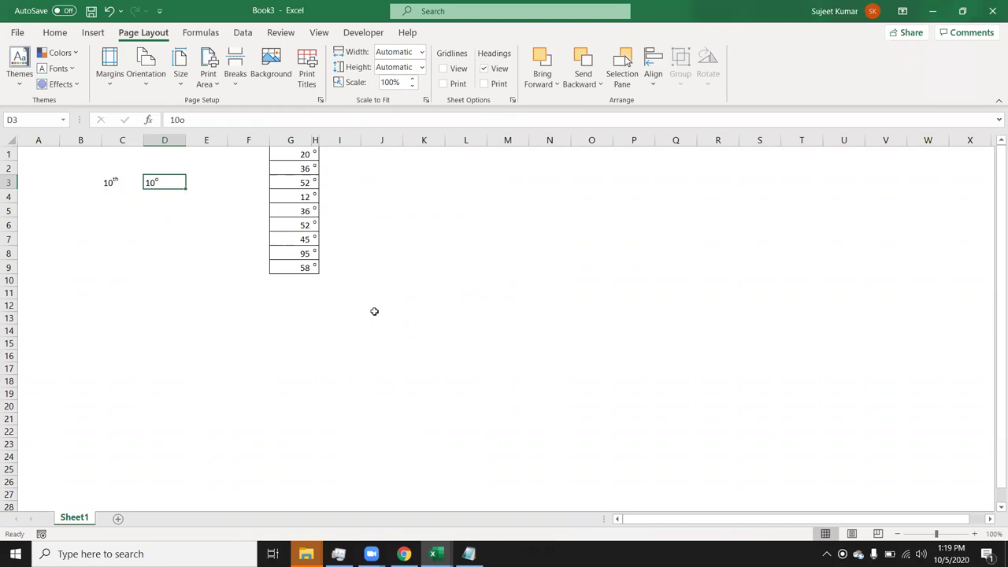
Enter 102 in D5 and try superscripting the 2.
key(Down)
key(Down)
text(10)
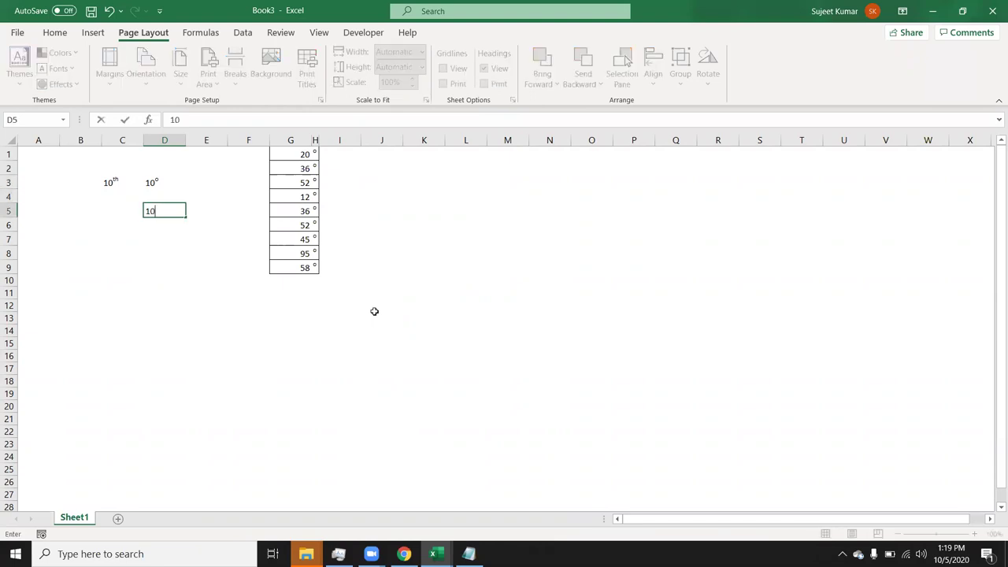
text(2)
drag(155, 211, 160, 211)
right_click(157, 211)
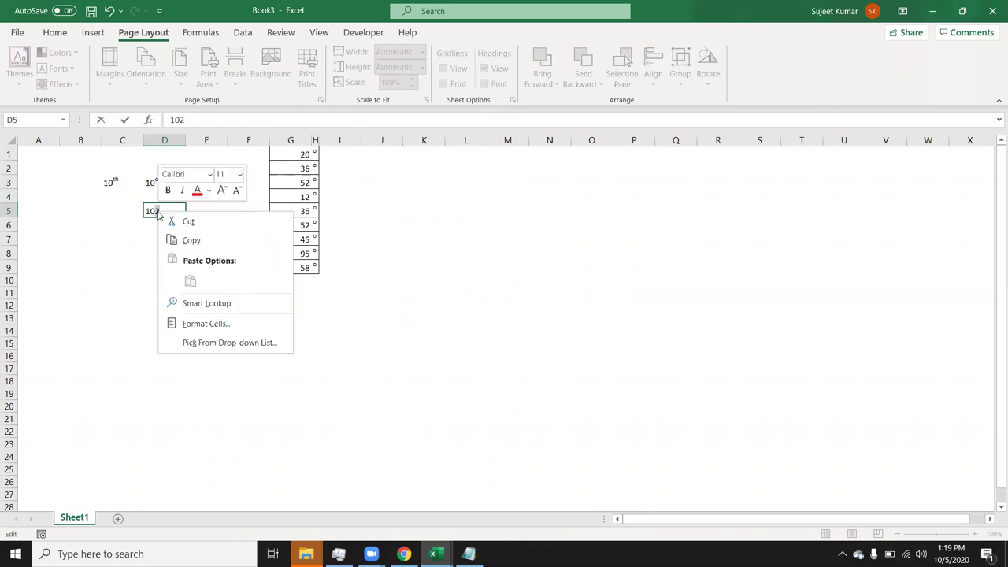
click(197, 323)
click(78, 342)
click(268, 467)
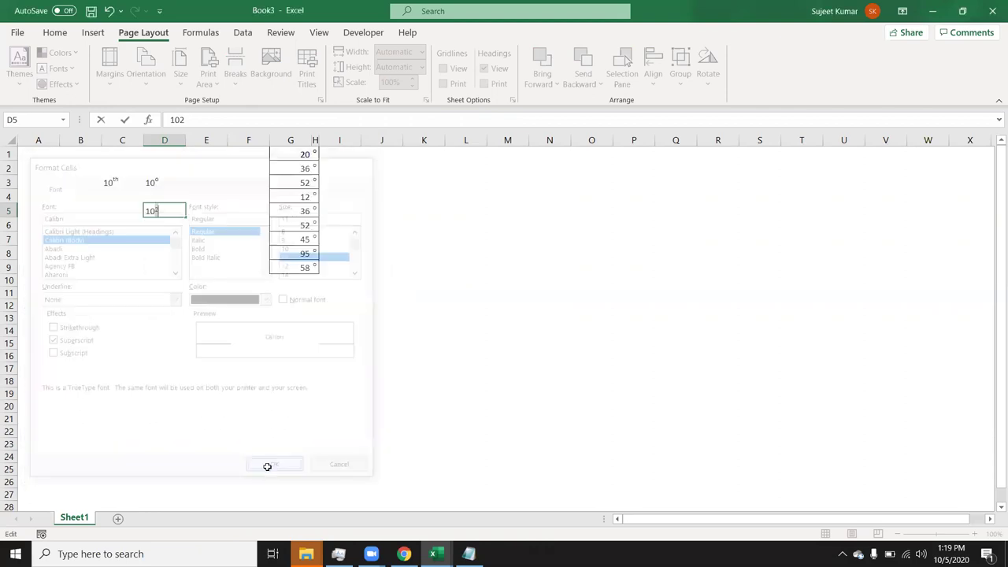
key(Return)
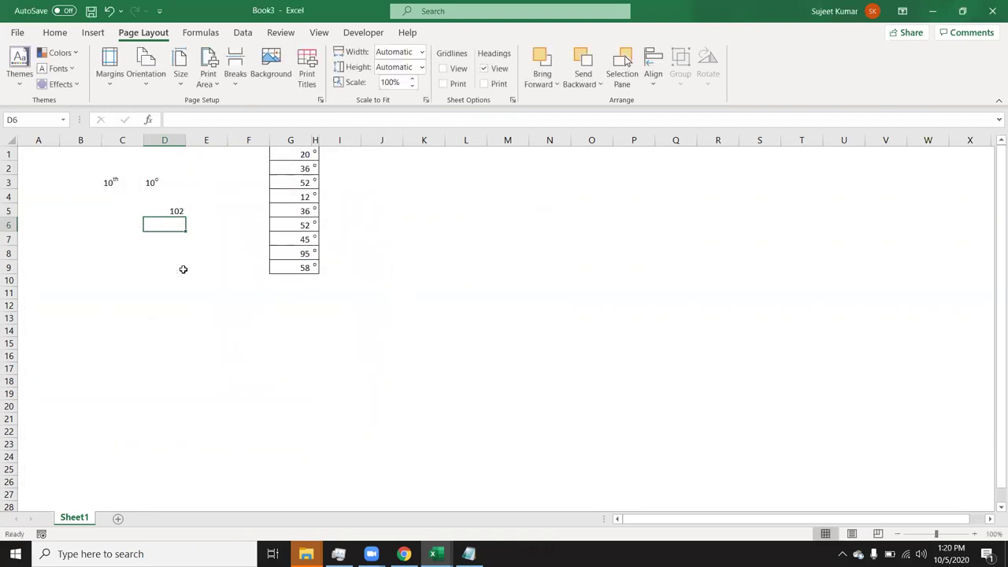
Re-enter D5 as text '102 with the 2 formatted as superscript.
key(Up)
text(')
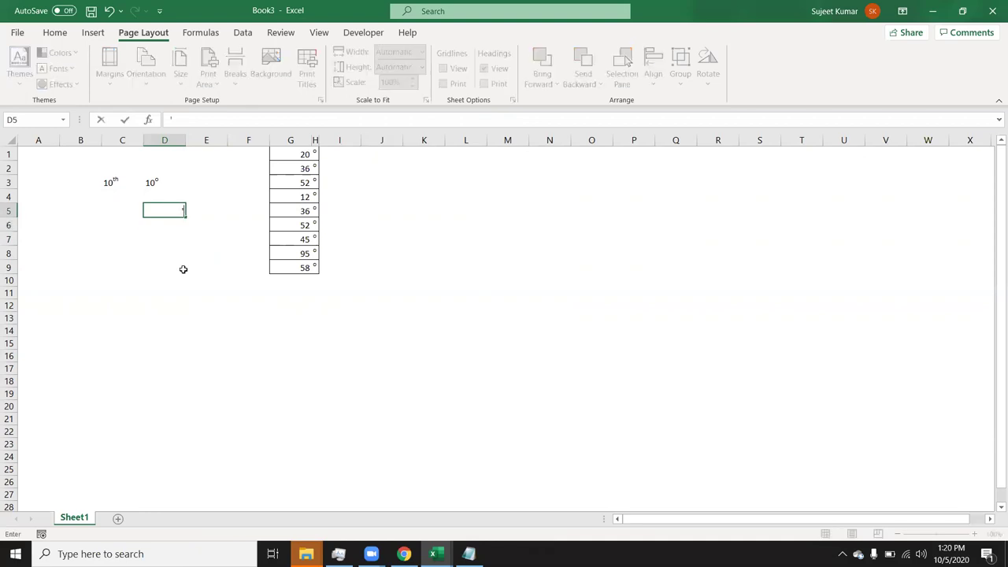
text(102)
double_click(186, 119)
right_click(186, 120)
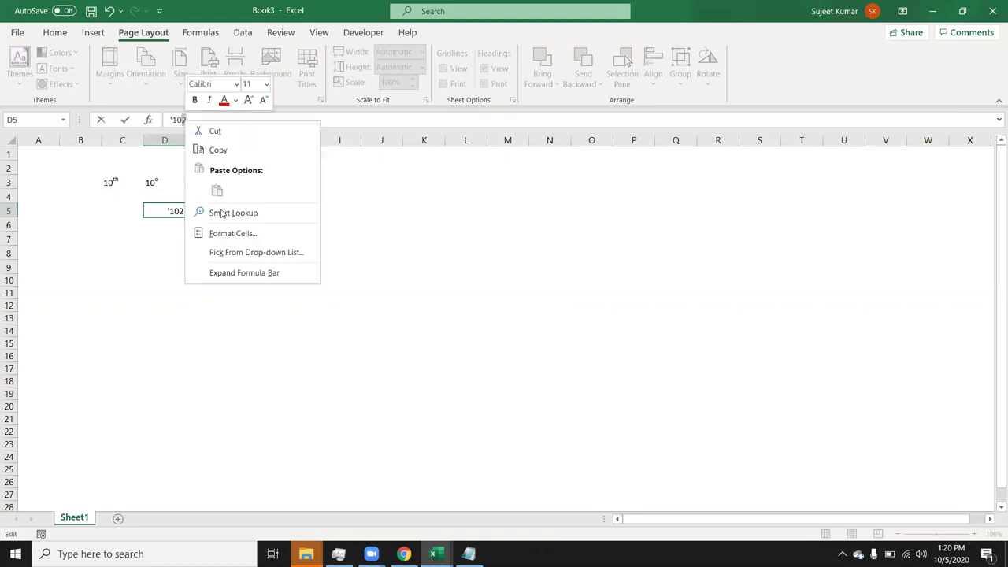
click(224, 235)
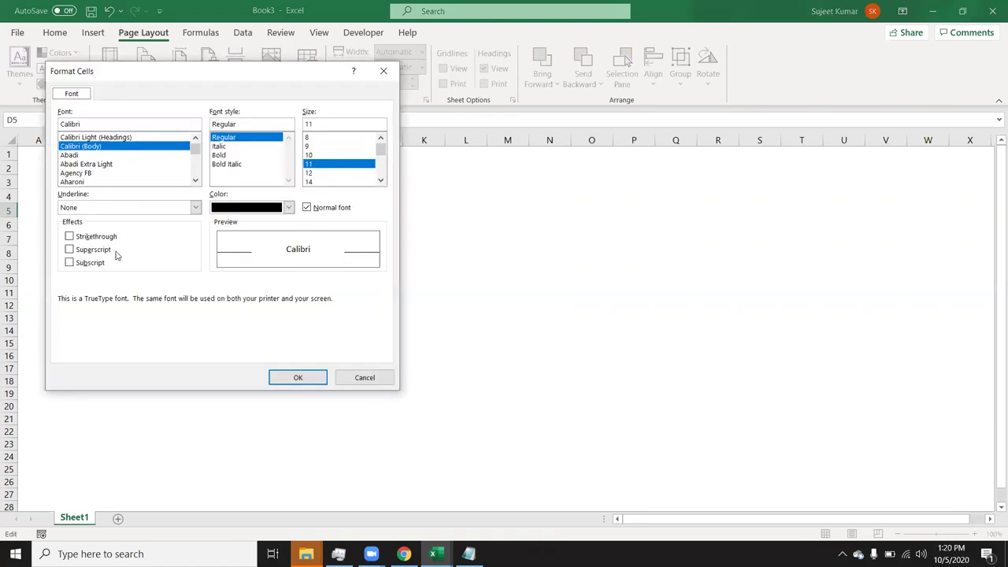
click(108, 251)
click(294, 379)
click(276, 374)
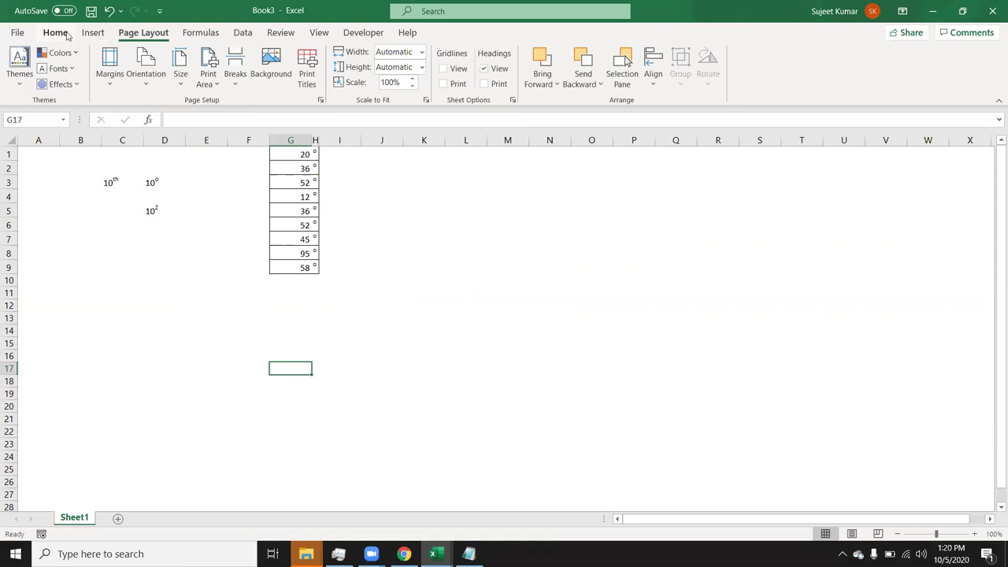
click(68, 37)
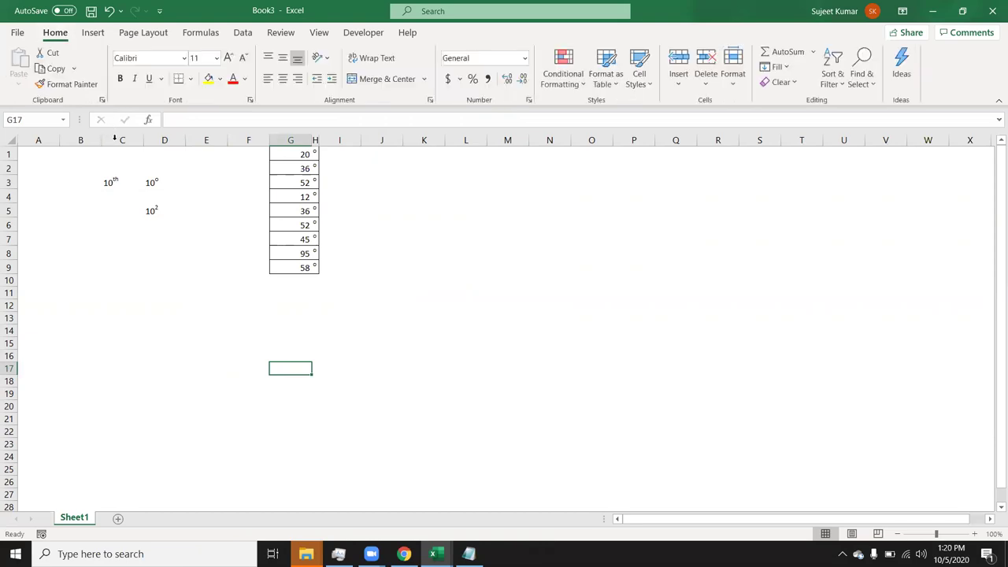
Undo the demo entries and enter 85, 36 and 63 in C1:C3.
drag(114, 139, 315, 149)
key(ctrl+z)
key(ctrl+z)
key(ctrl+z)
key(ctrl+z)
text(85)
key(Return)
text(36)
key(Return)
text(63)
key(Return)
Enter 63, 3, 65 and 36 further down column C, select H3:L7, switch to Chrome.
text(3 63)
key(Return)
text(3)
key(Return)
text(65)
key(Return)
text(36)
key(Return)
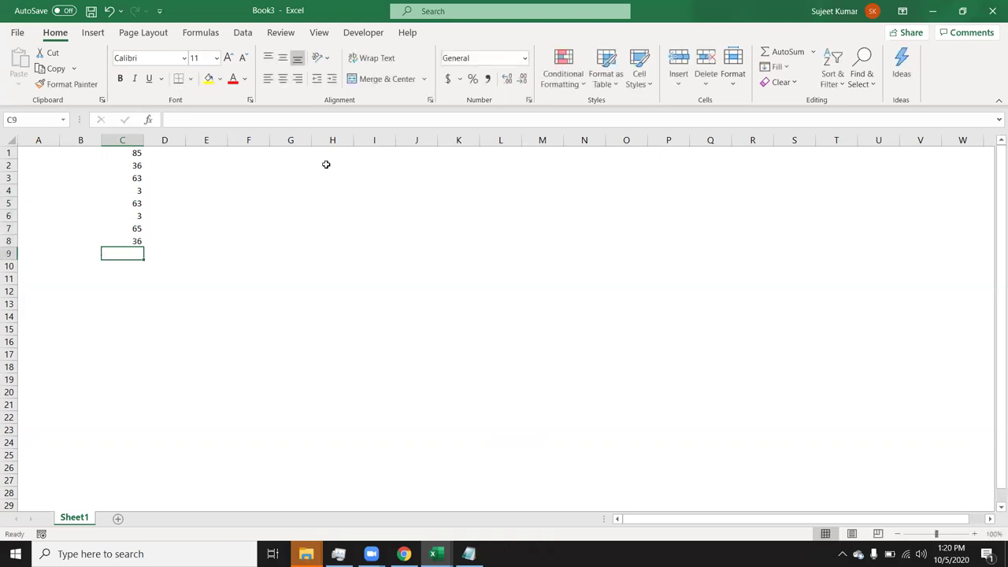
drag(336, 181, 507, 227)
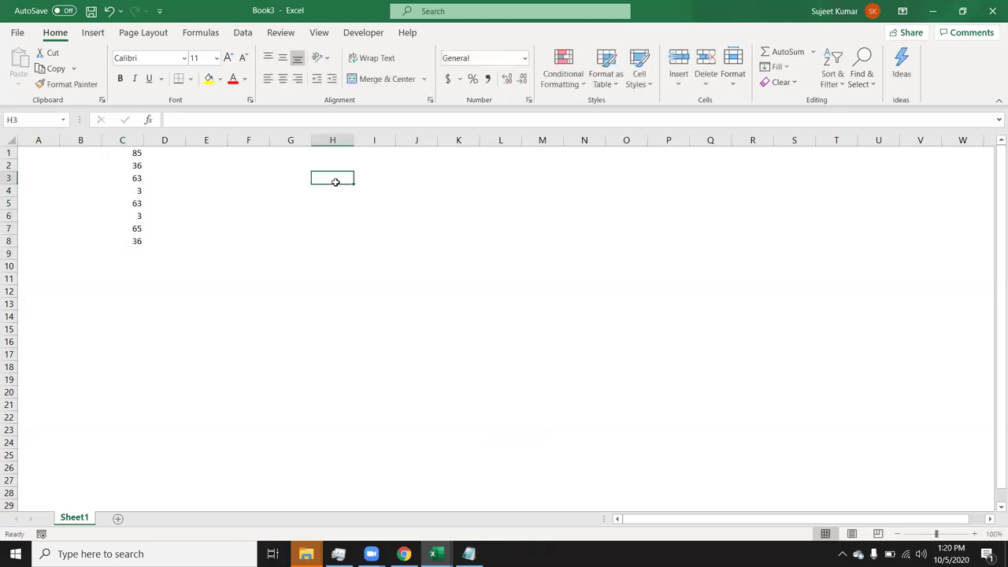
click(404, 554)
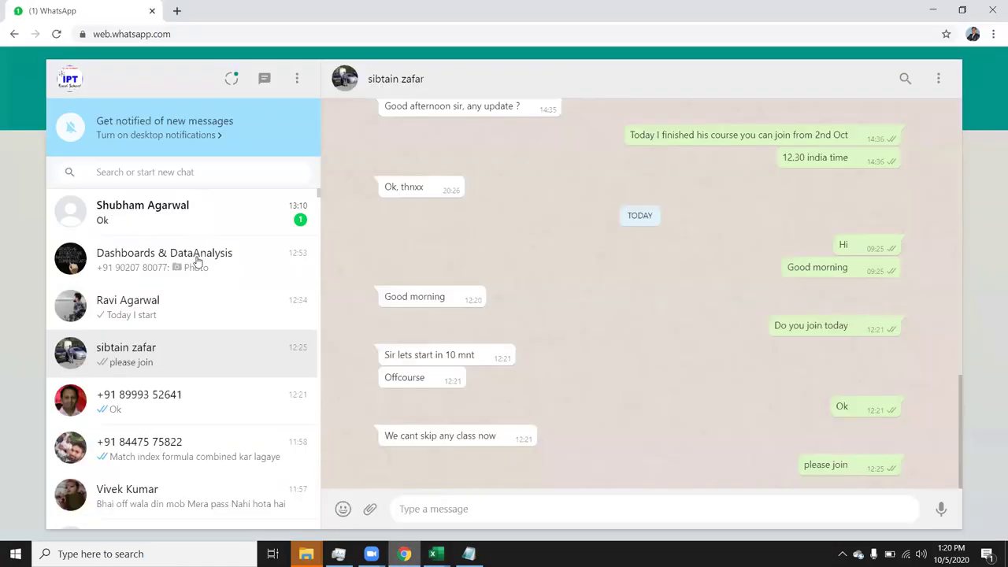
Open a WhatsApp chat, then a new tab loading google.com.
click(197, 258)
click(177, 10)
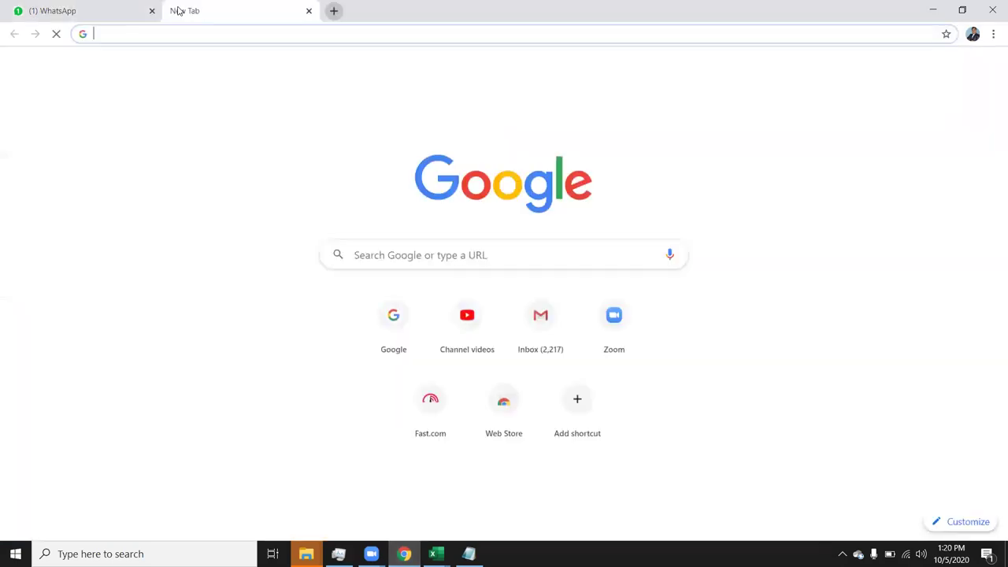
text(g)
key(Return)
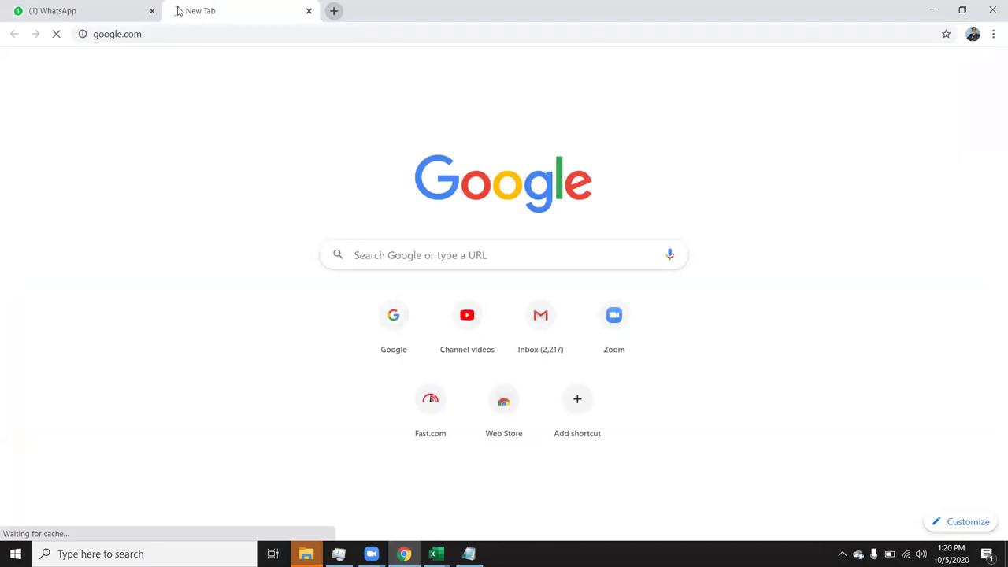
Replace the new tab's address with gmail.com and load it.
click(189, 34)
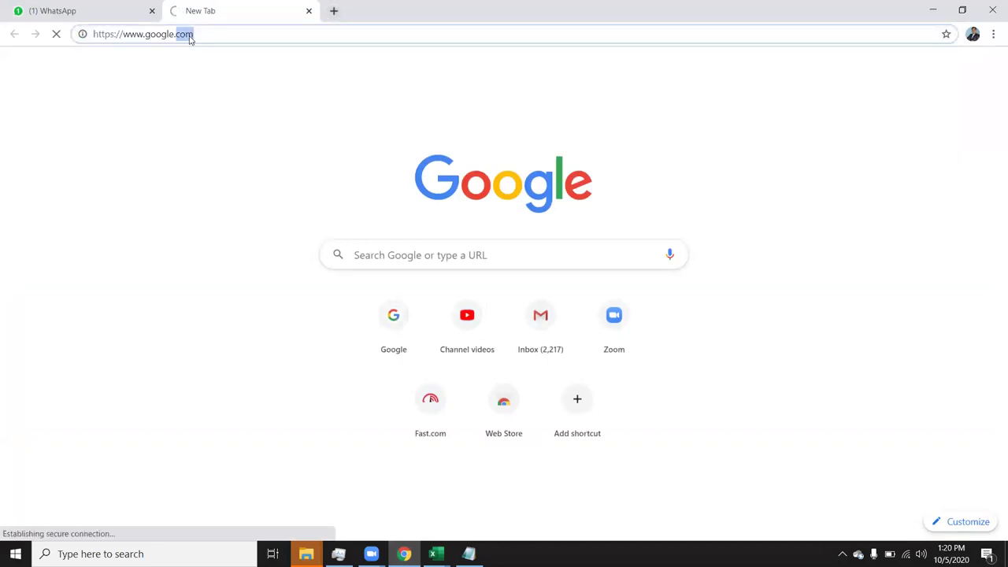
triple_click(274, 38)
text(gmail)
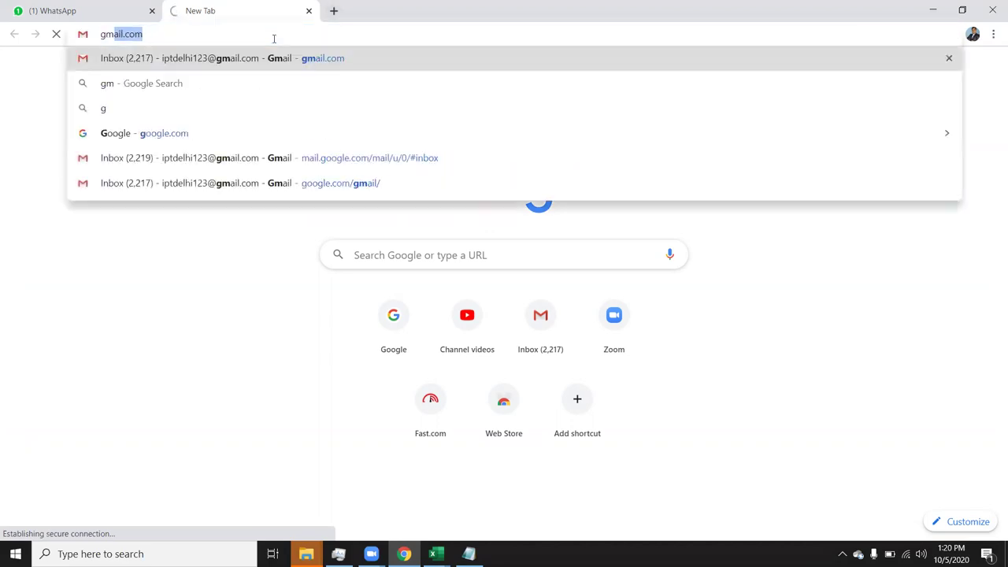
key(Return)
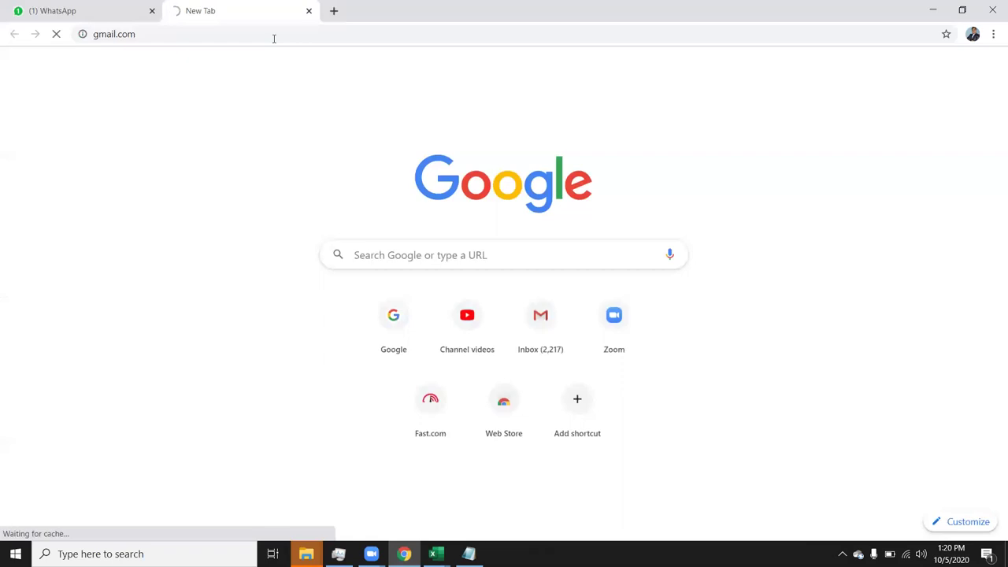
Browse another WhatsApp chat, then go back to the Gmail tab with the connection error.
click(113, 7)
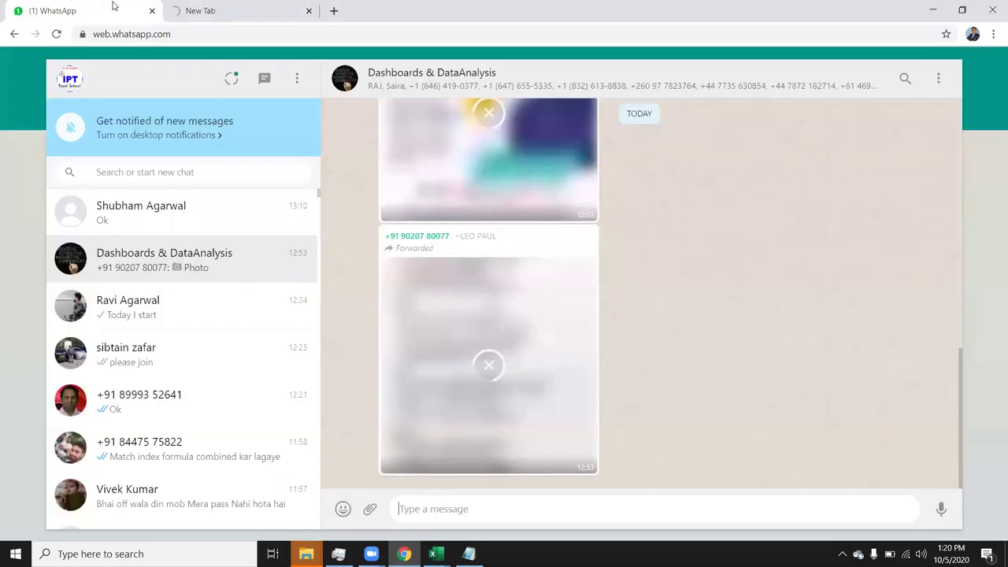
click(168, 220)
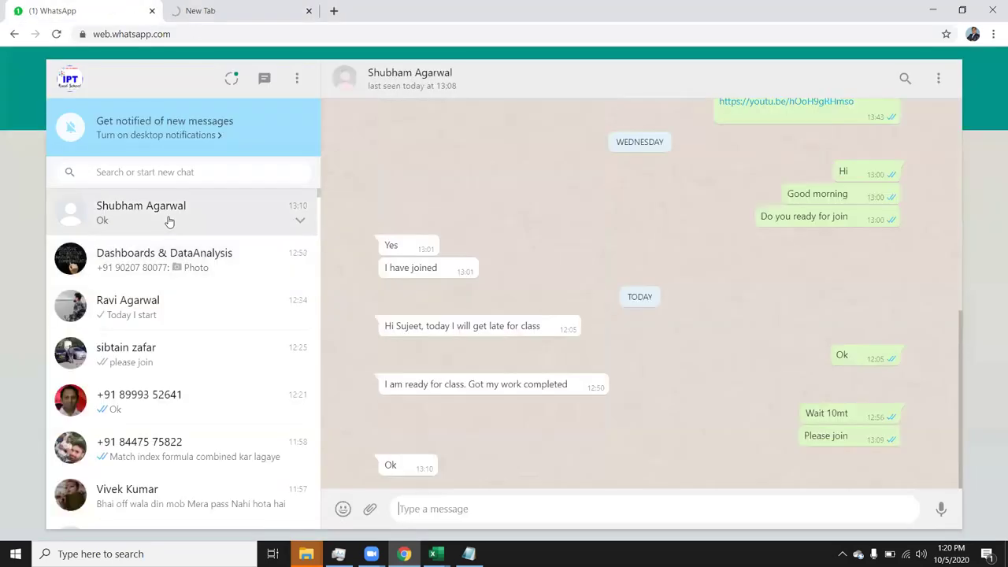
click(196, 19)
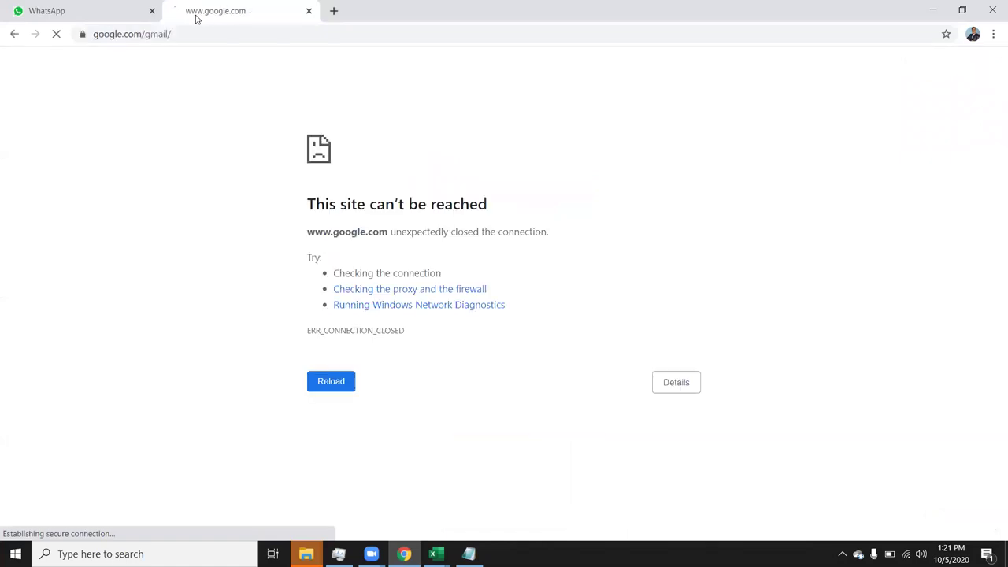
Reload the failed page twice until the Gmail inbox appears.
click(327, 388)
click(335, 386)
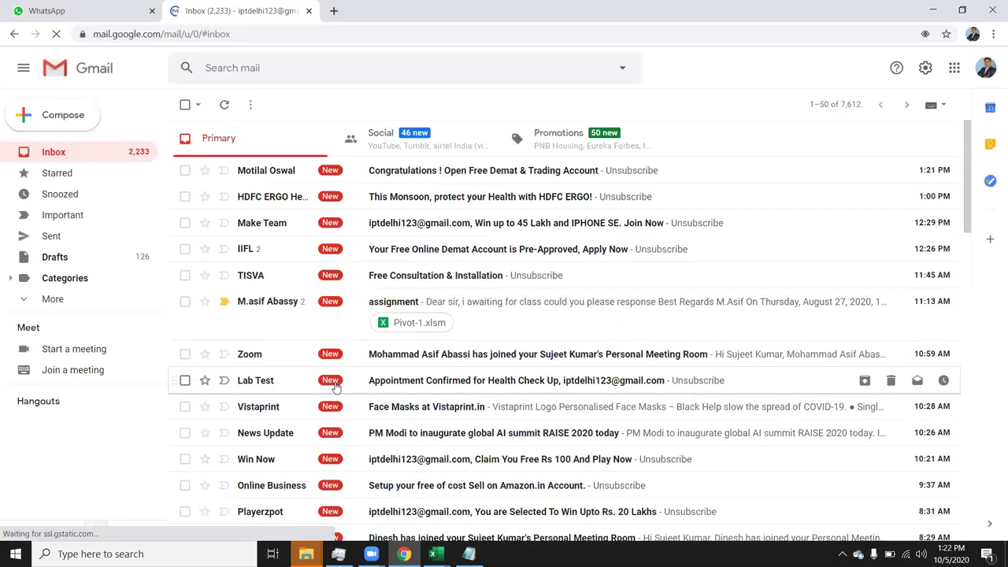
Look through the Demat account and health check-up appointment emails, returning to the inbox.
click(465, 173)
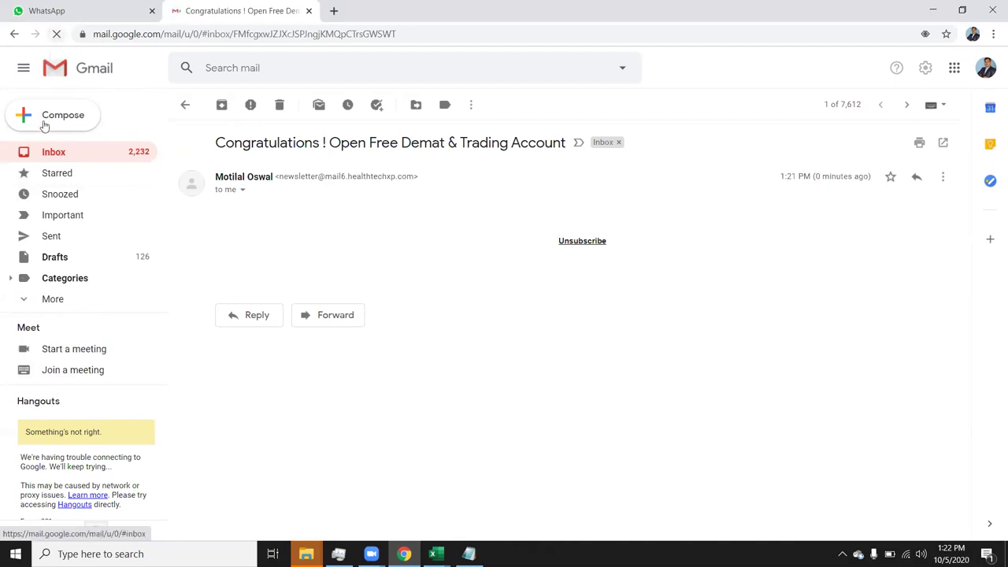
click(52, 156)
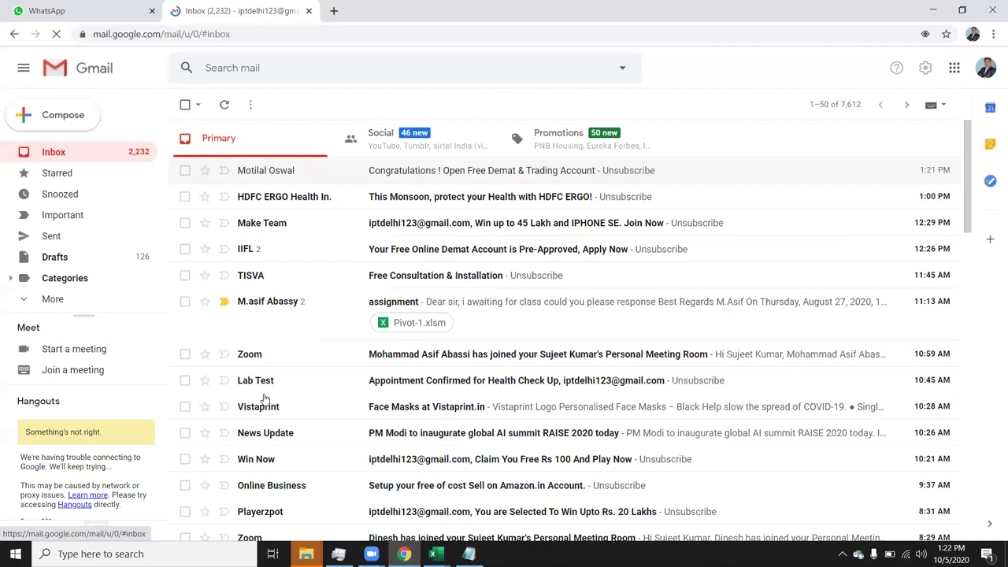
click(291, 379)
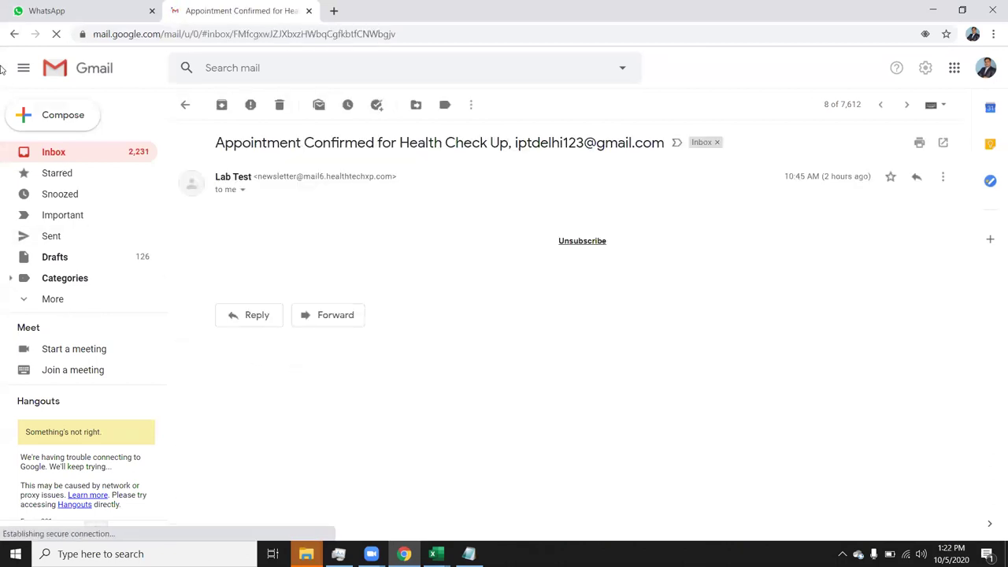
click(15, 37)
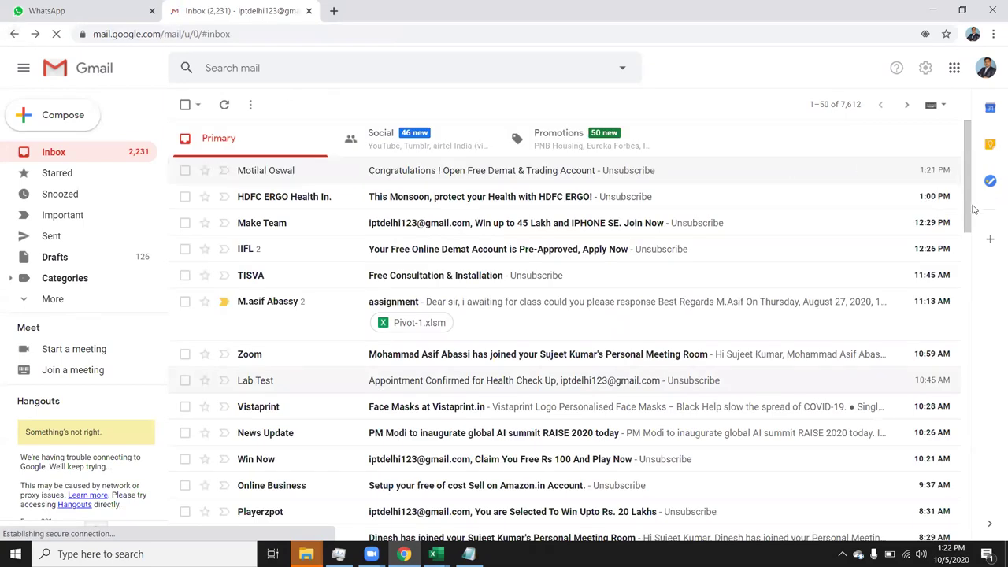
Open the EMI dues email and select the 'With reference to your mail' paragraph.
scroll(969, 284, down, 1)
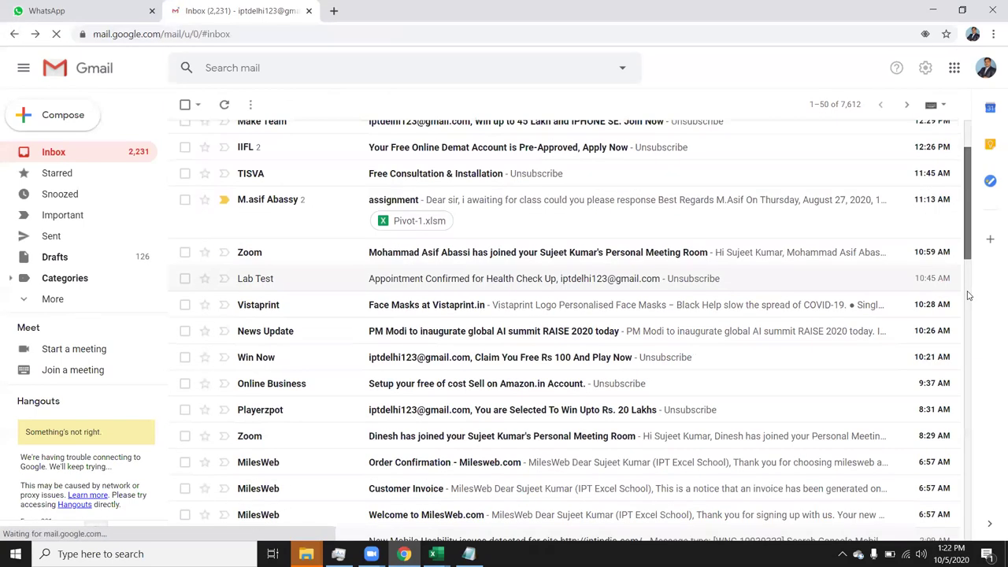
scroll(969, 295, down, 2)
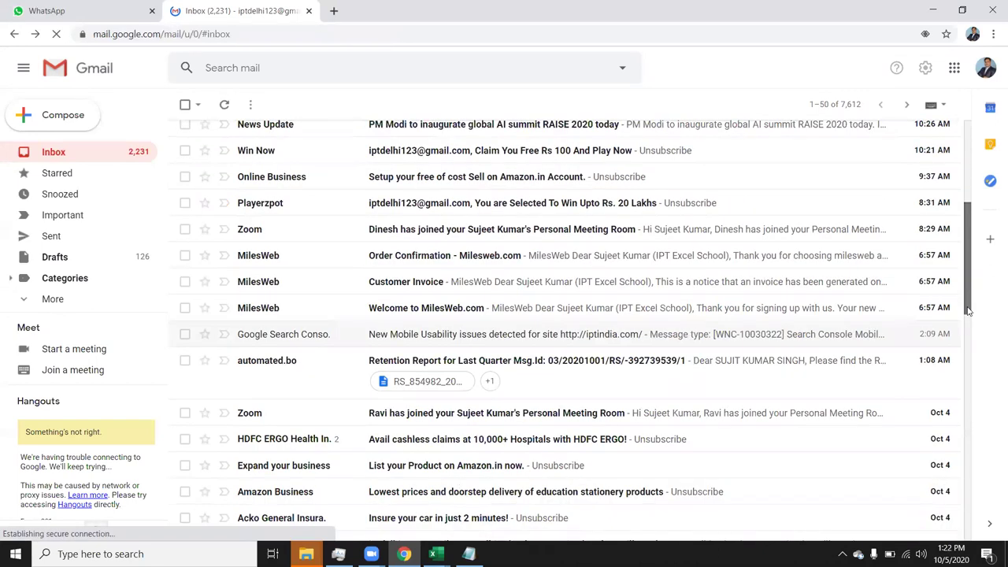
scroll(967, 339, down, 2)
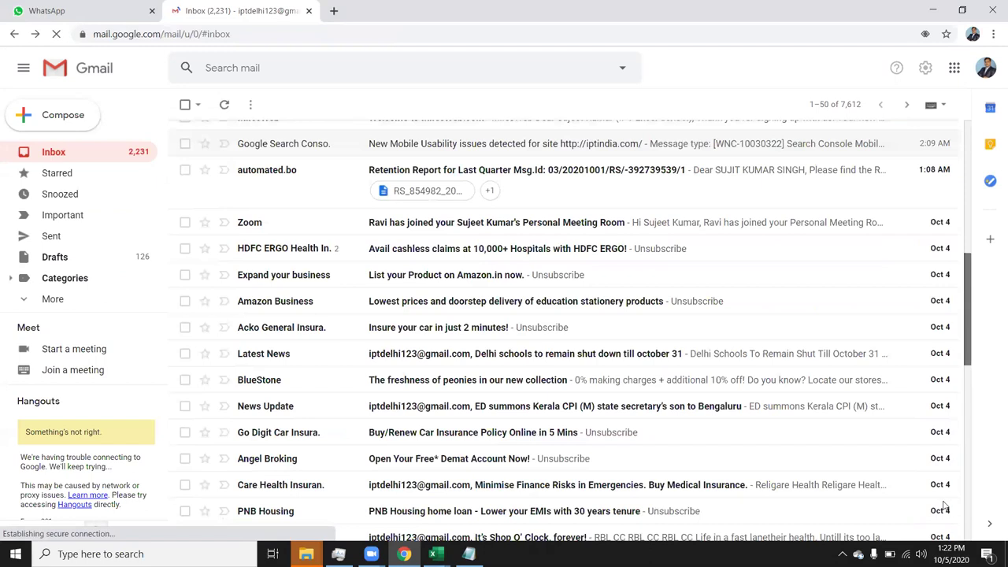
scroll(559, 286, down, 6)
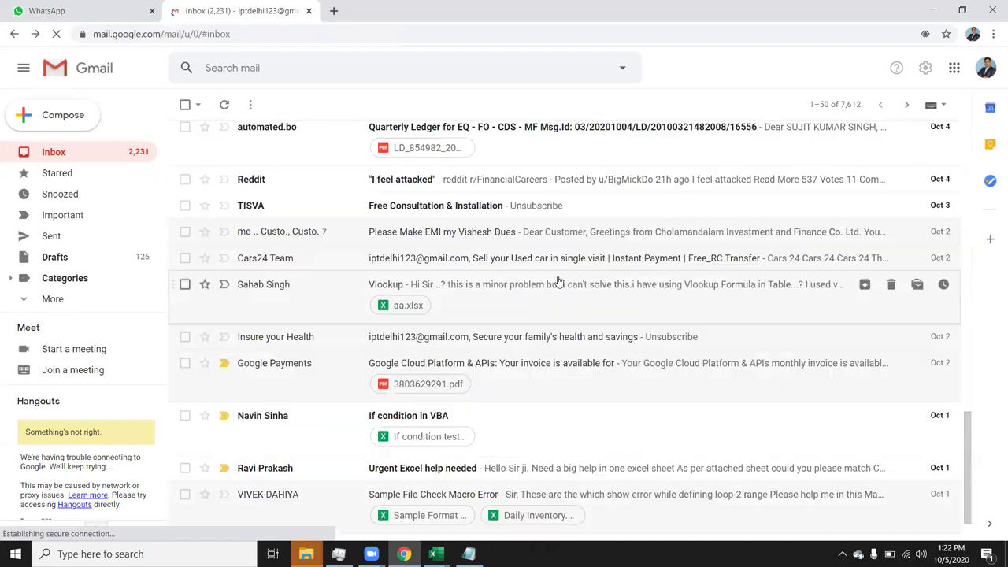
click(526, 240)
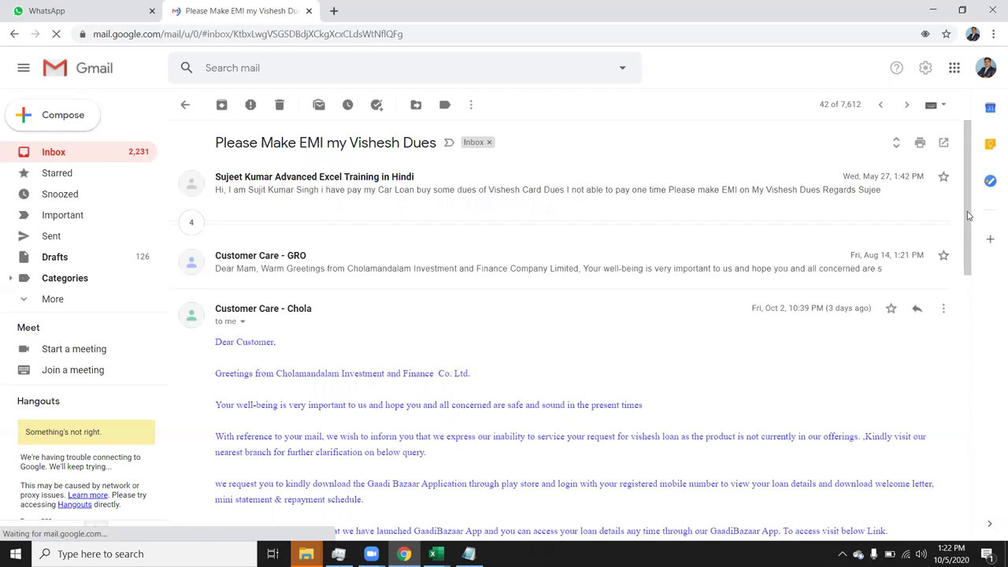
scroll(974, 254, down, 2)
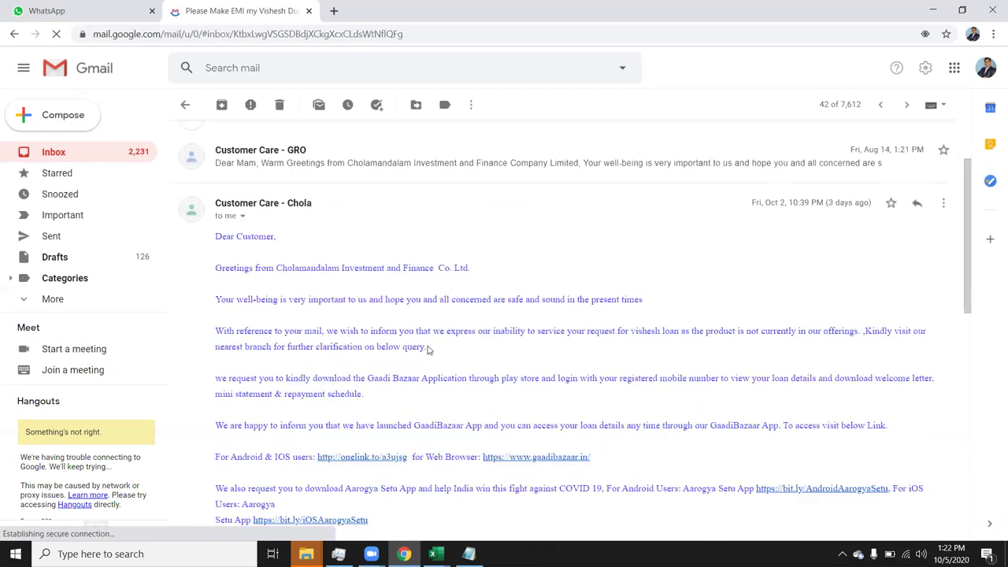
drag(428, 347, 218, 328)
key(ctrl+c)
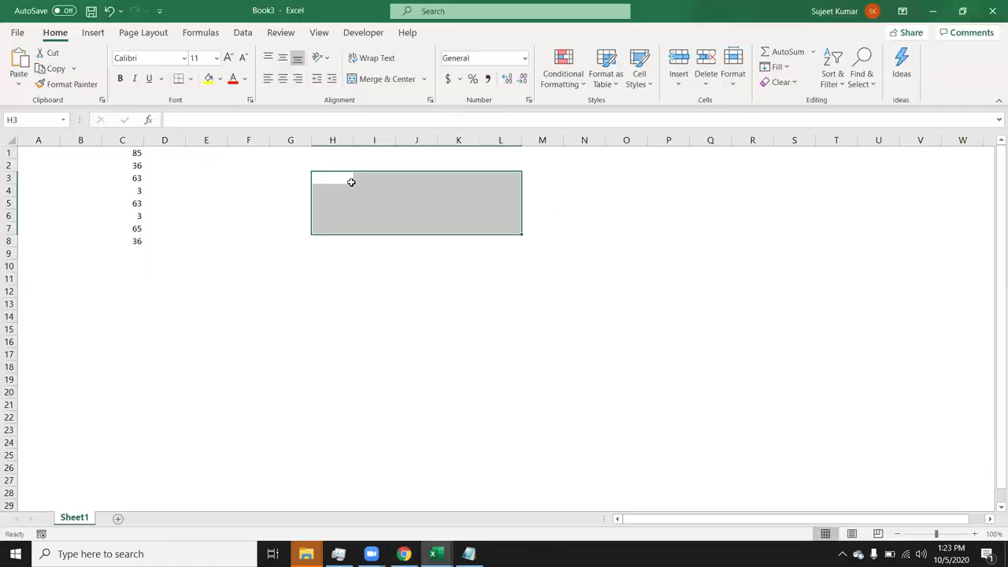
Merge H3:N7 into a single cell, dismissing a paste-size warning.
shift+click(583, 225)
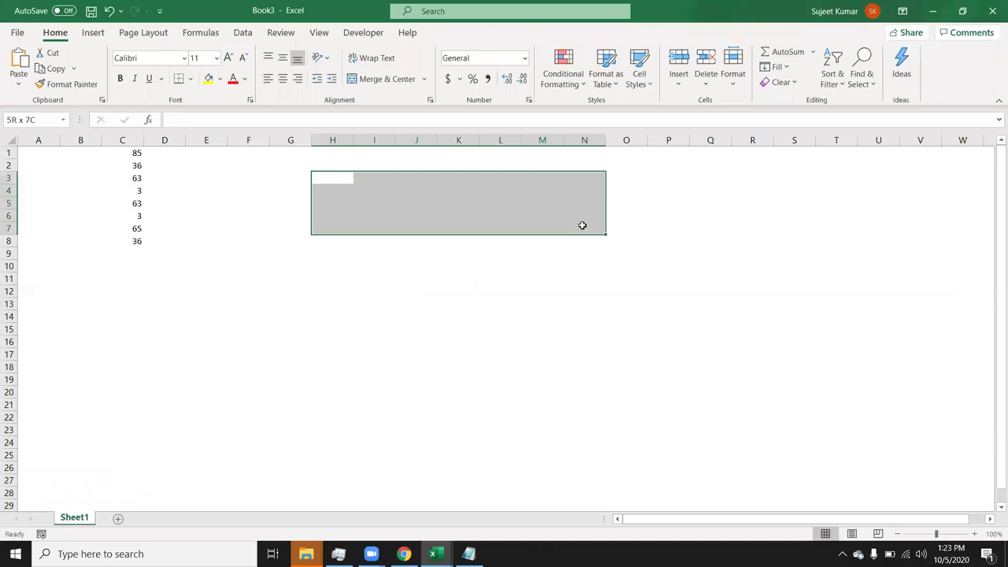
click(390, 81)
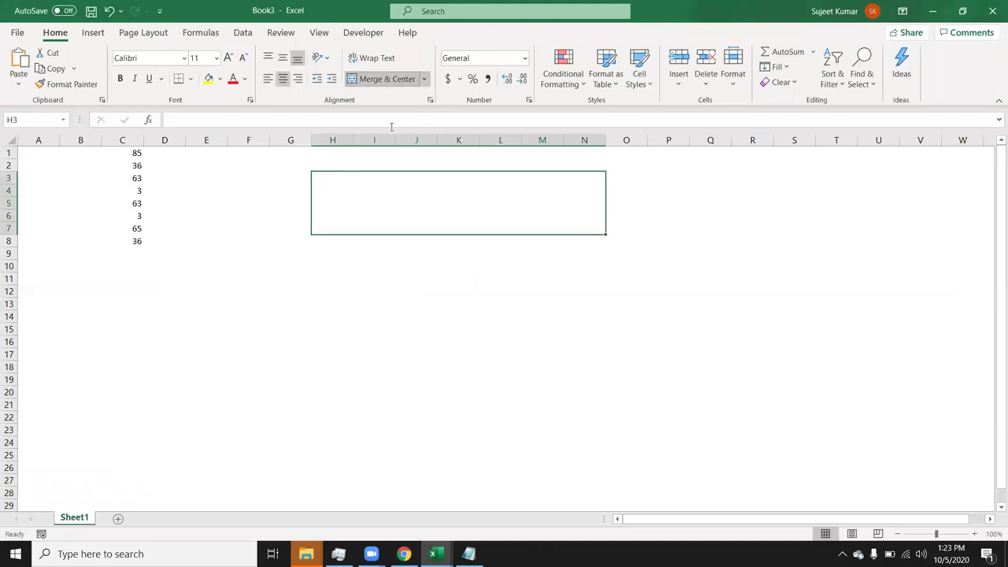
key(ctrl+v)
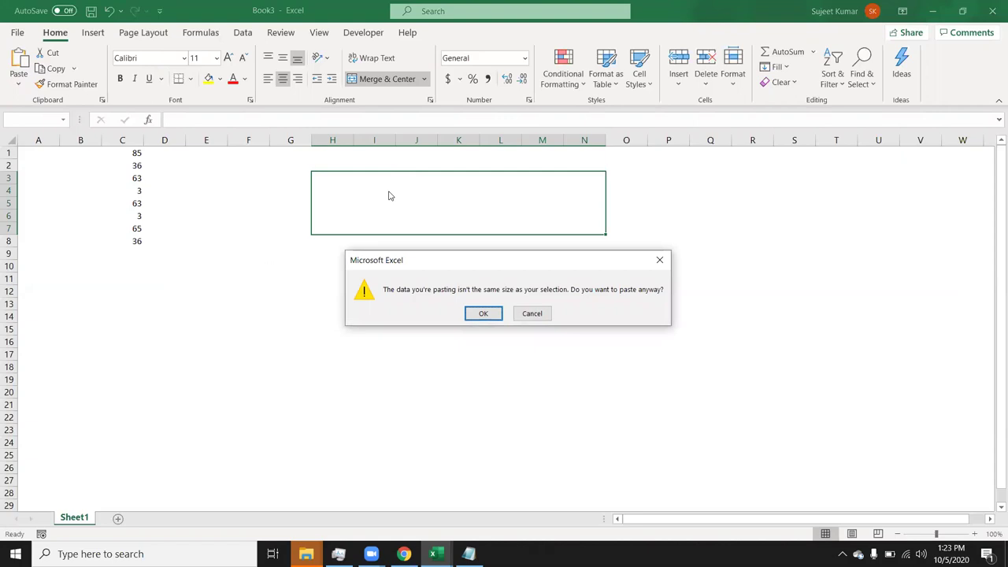
key(Escape)
double_click(389, 192)
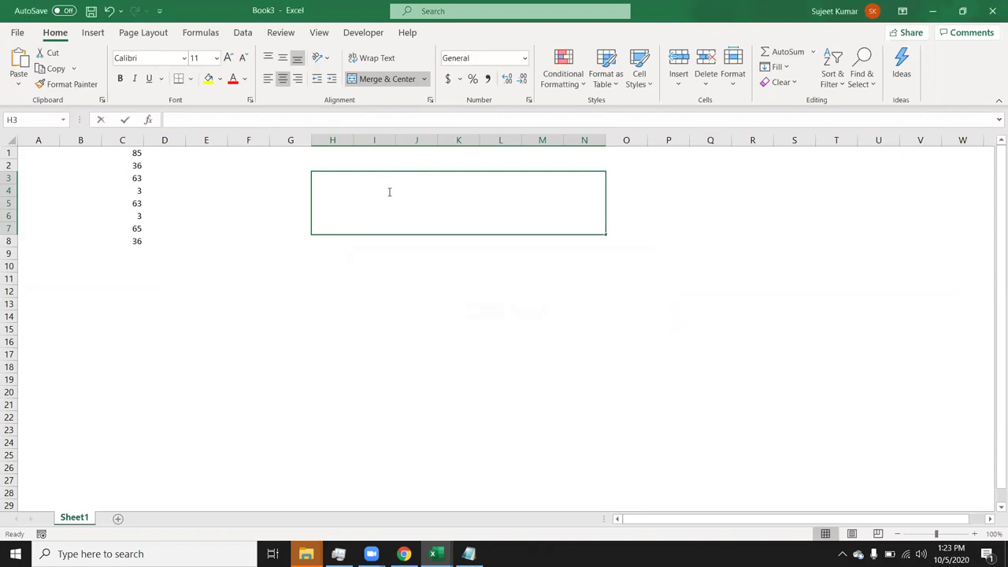
click(392, 313)
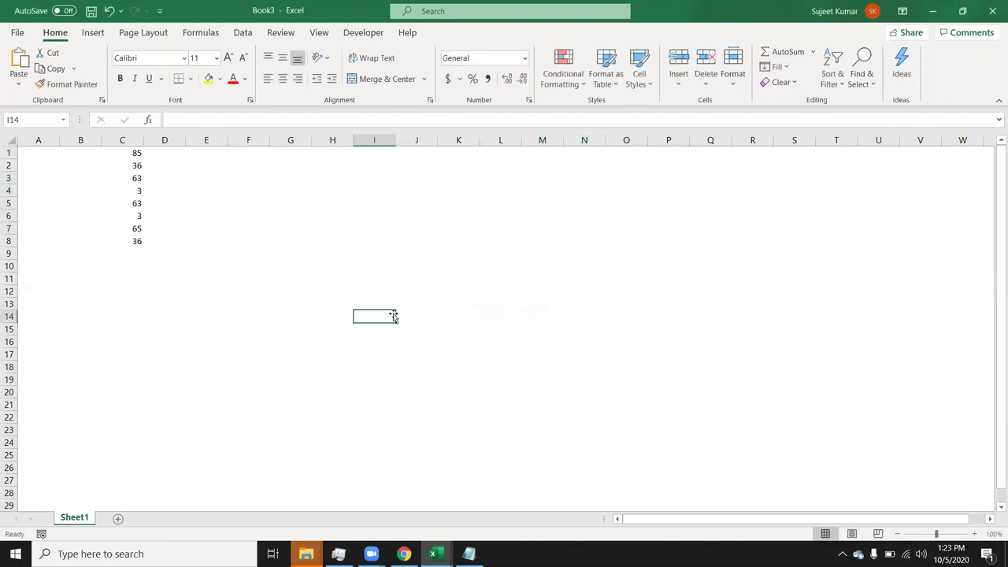
Paste the email paragraph into merged H3, then wrap and left-align it.
click(417, 197)
double_click(418, 197)
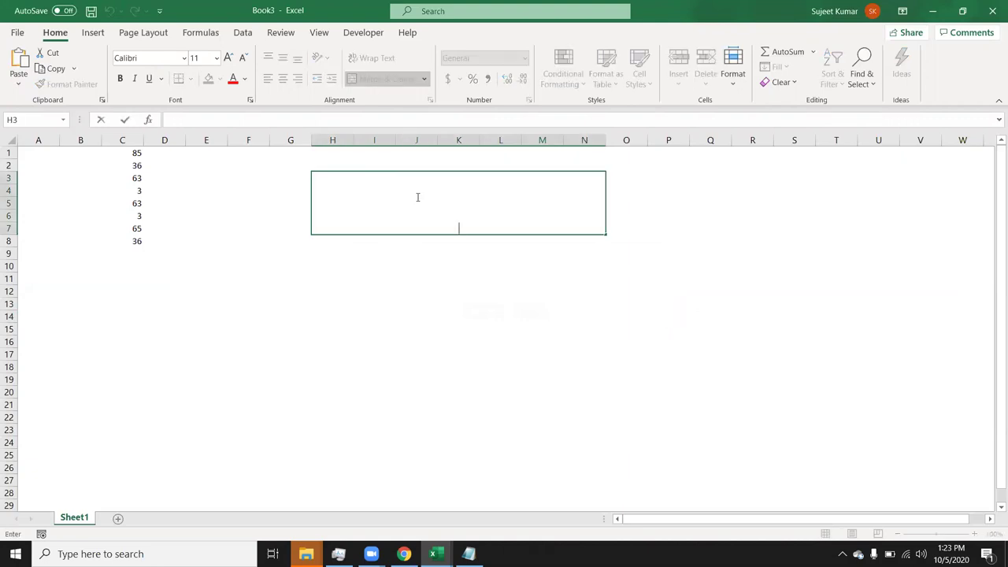
key(ctrl+v)
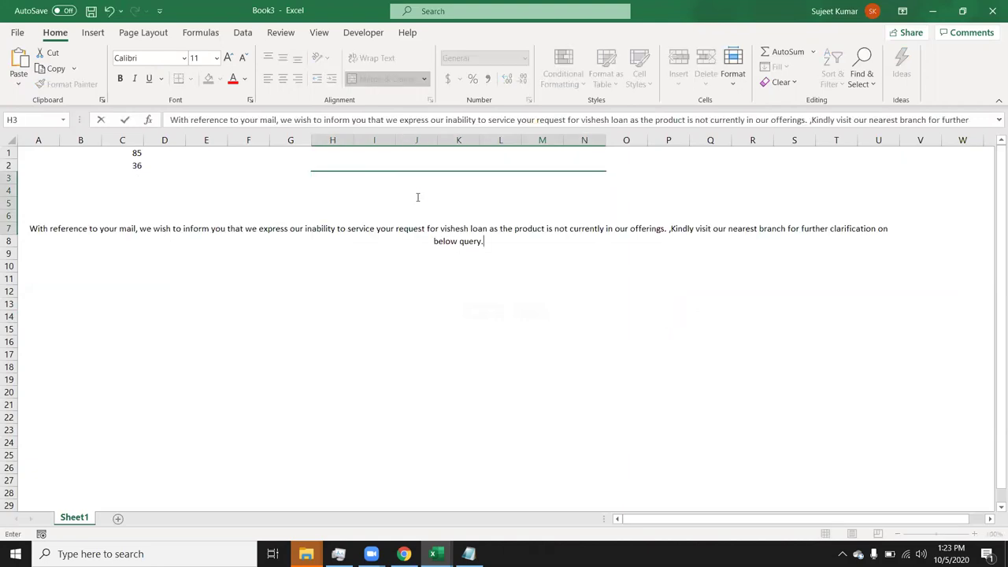
key(Return)
click(417, 197)
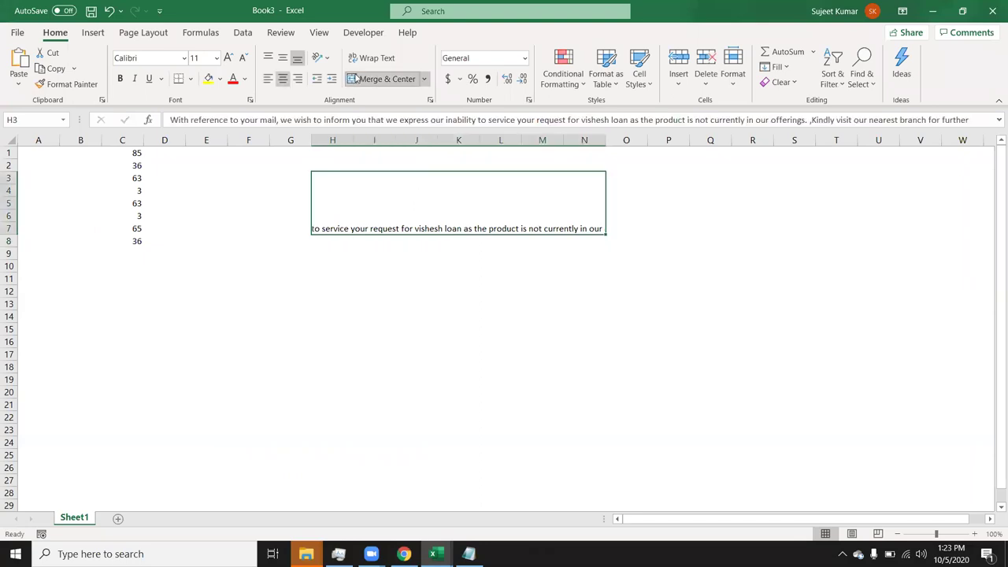
click(372, 58)
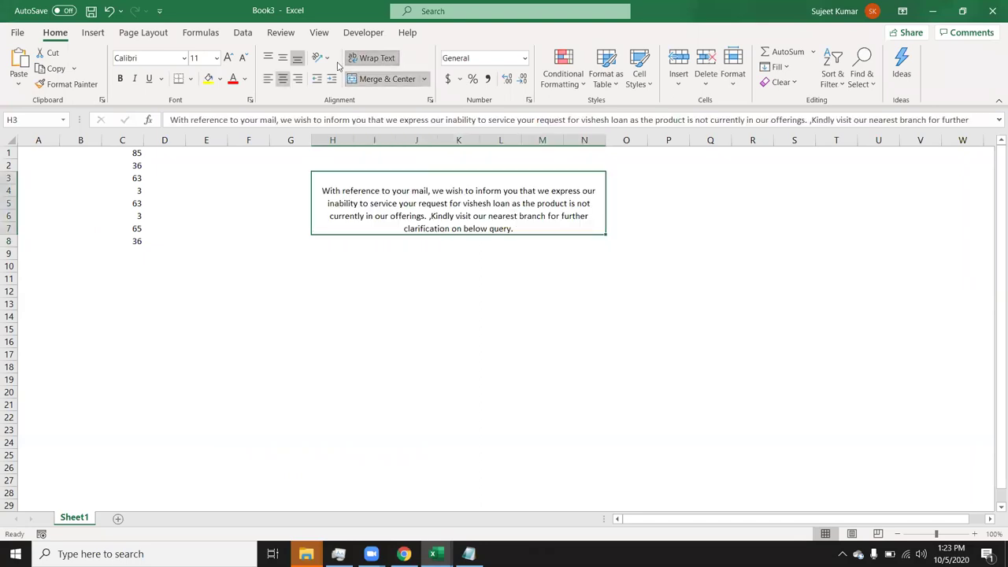
click(268, 78)
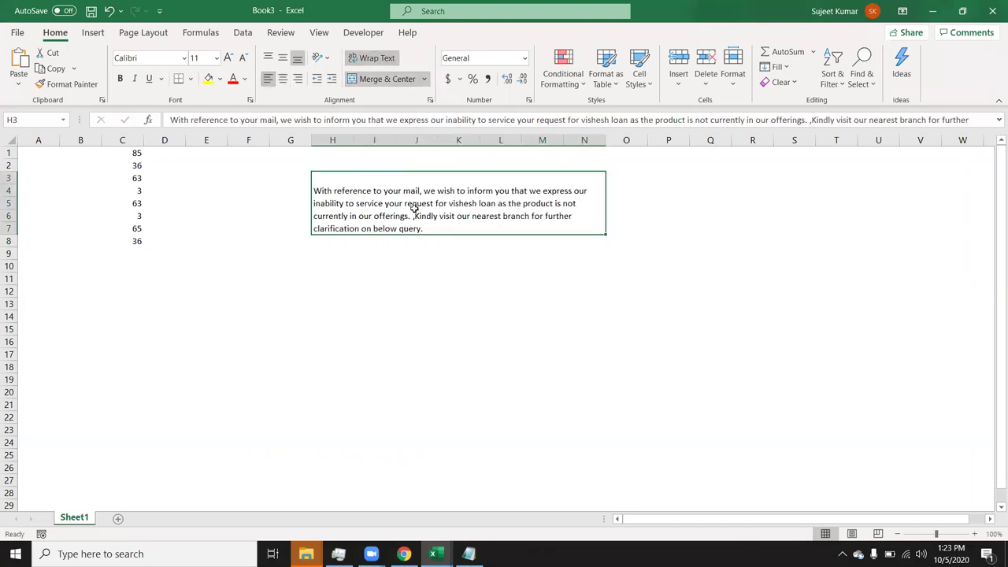
Apply strikethrough to only the word 'vishesh' in the H3 paragraph via Format Cells.
double_click(464, 203)
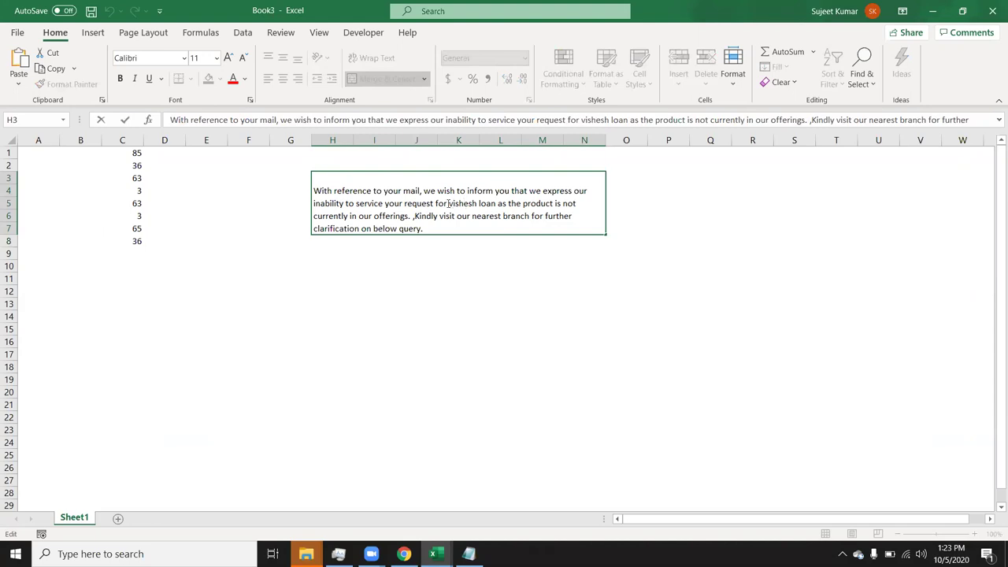
drag(449, 203, 478, 204)
right_click(472, 203)
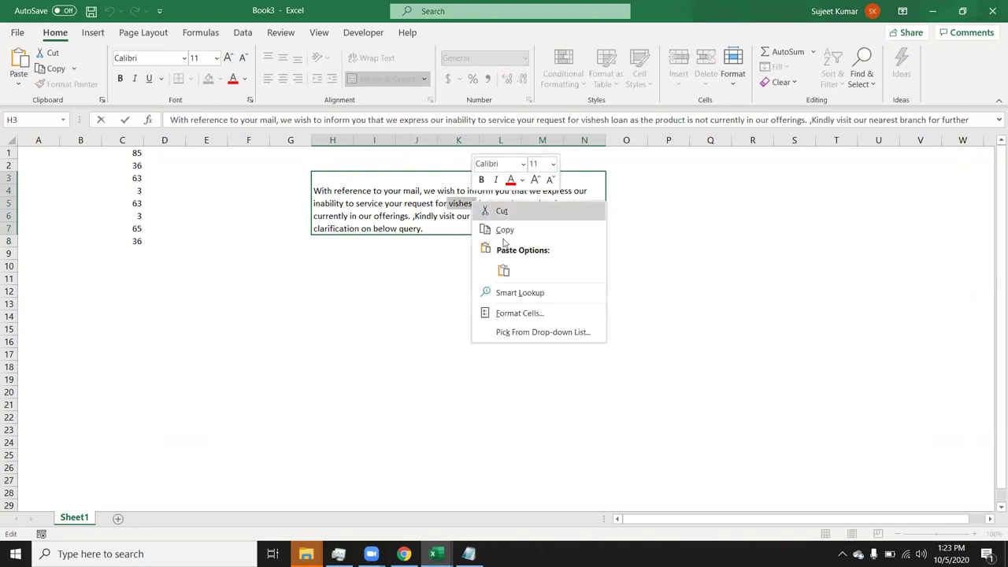
click(520, 313)
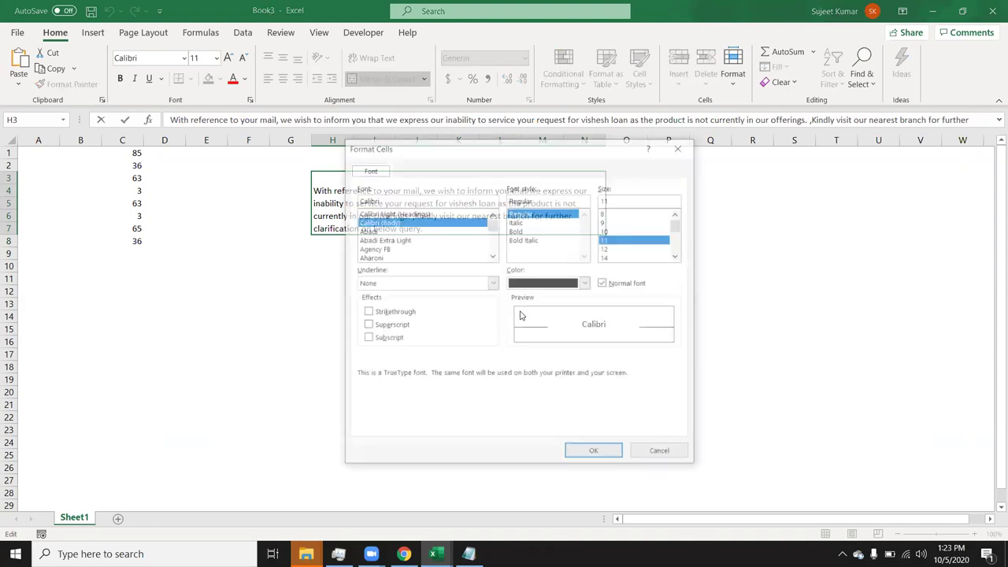
click(397, 328)
click(397, 329)
click(399, 313)
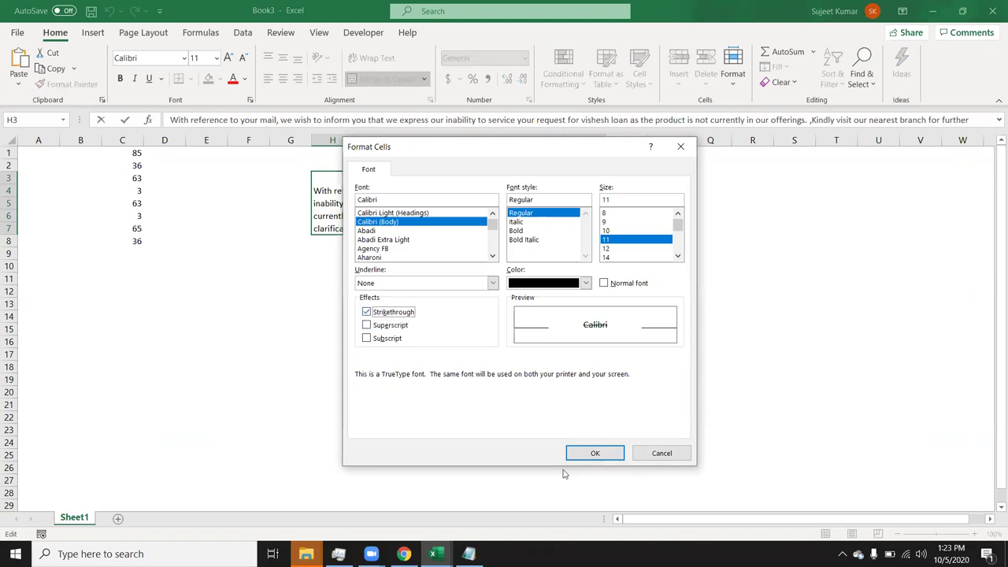
click(597, 453)
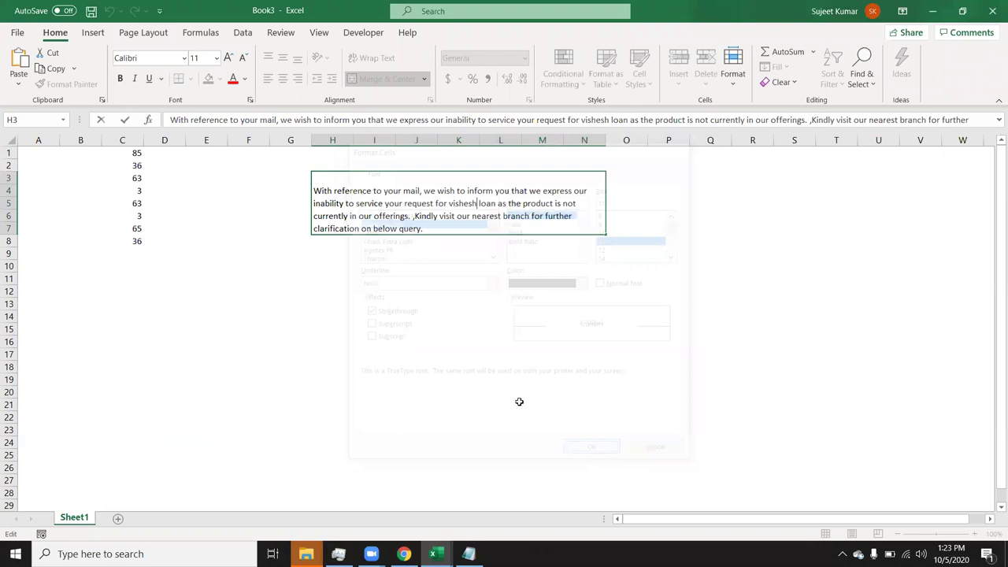
click(474, 363)
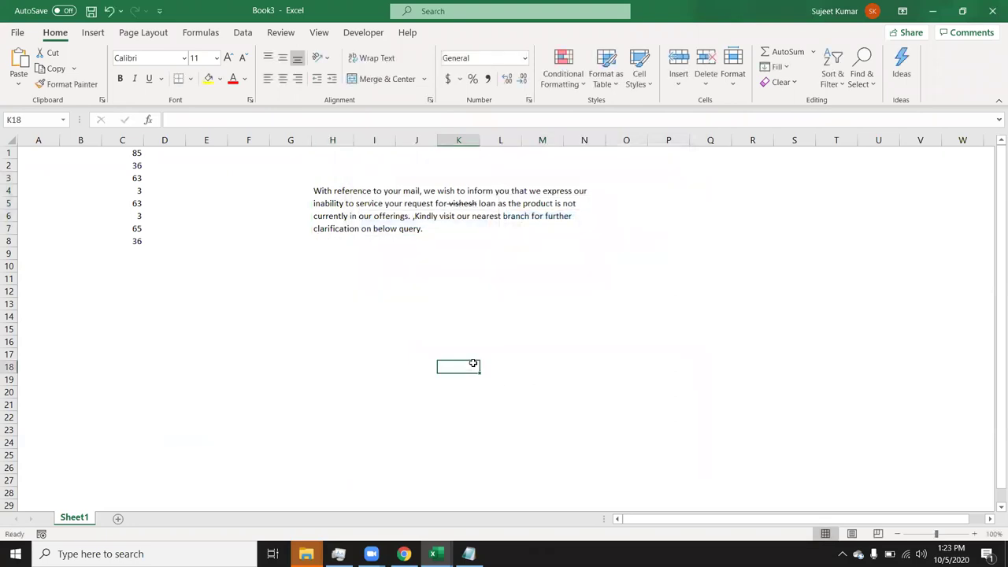
Enter 65, 3, 63, 2, 652 and 65 into C9:C14.
click(128, 264)
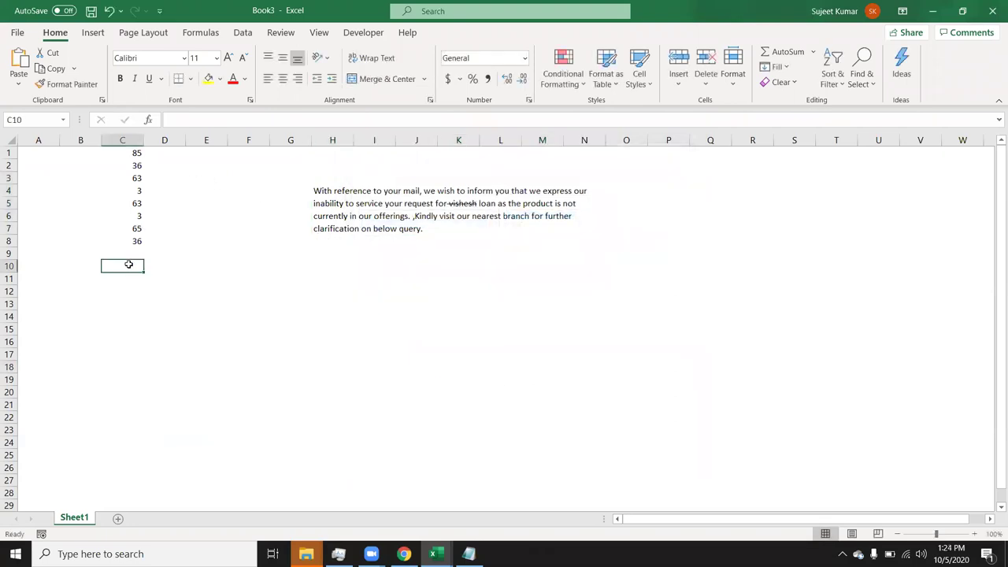
click(134, 254)
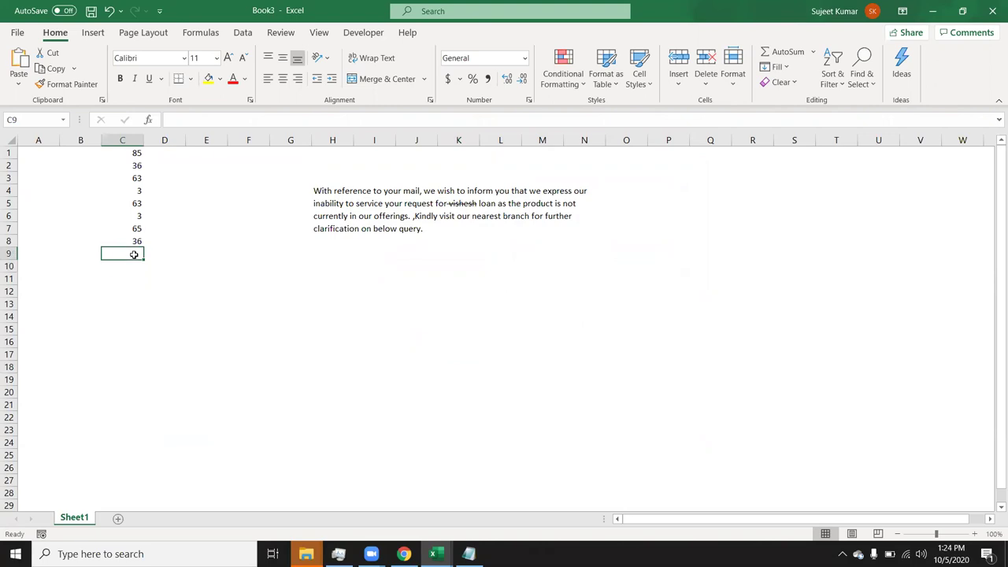
text(55)
key(Return)
text(3)
key(Return)
text(63)
key(Return)
text(2)
key(Return)
text(652)
key(Return)
text(65)
key(Return)
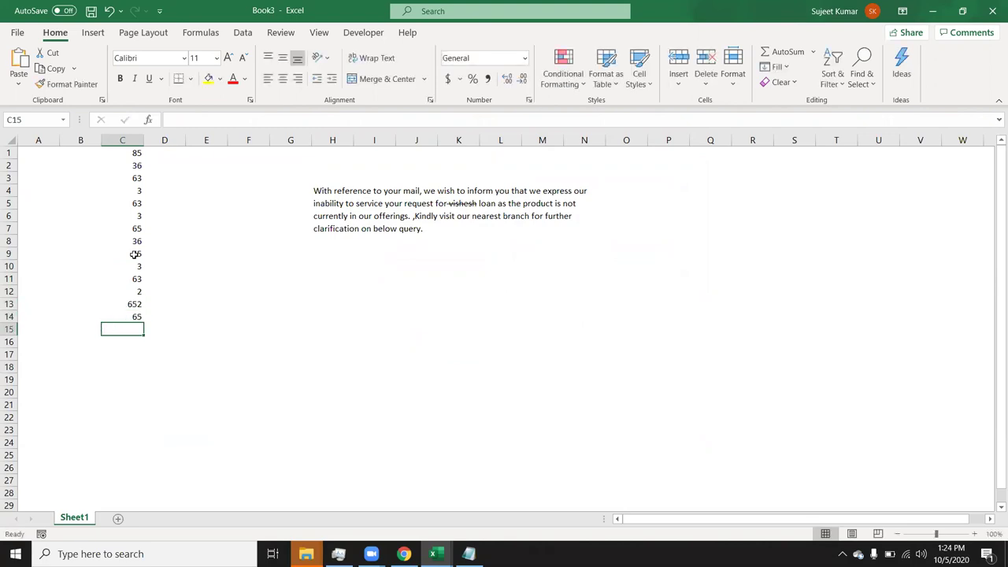
Strike through the 65 in cell C7.
click(133, 229)
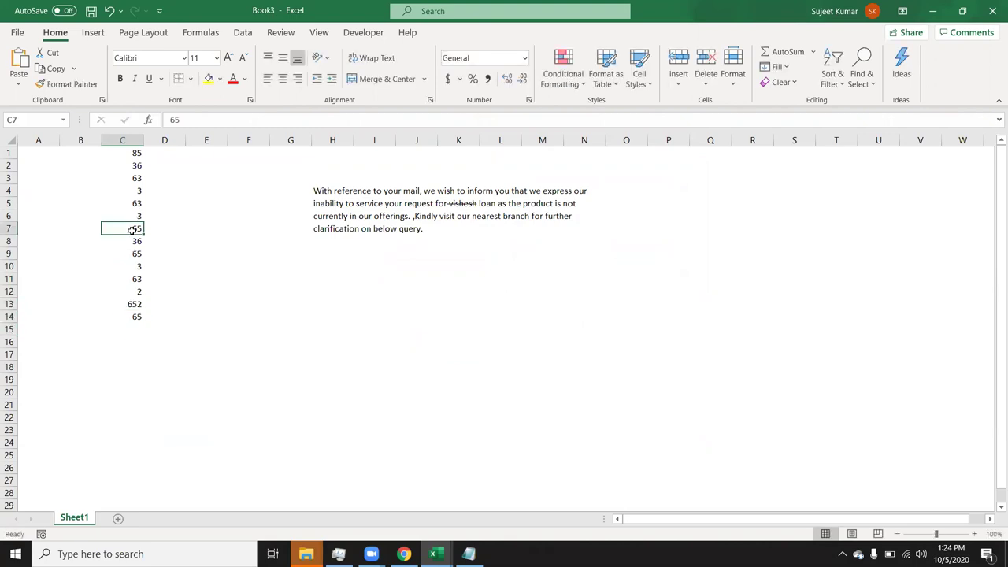
click(251, 99)
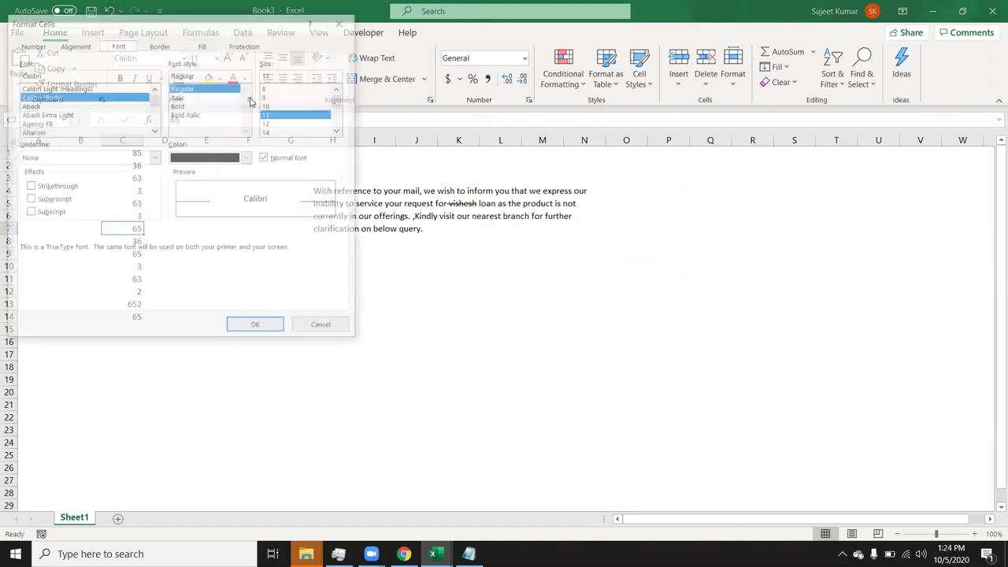
click(58, 187)
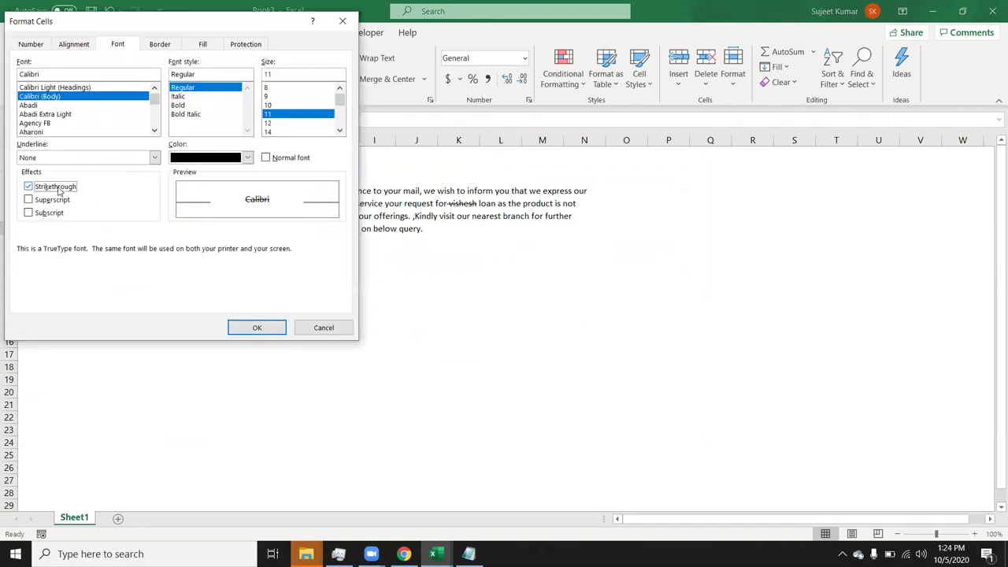
key(Return)
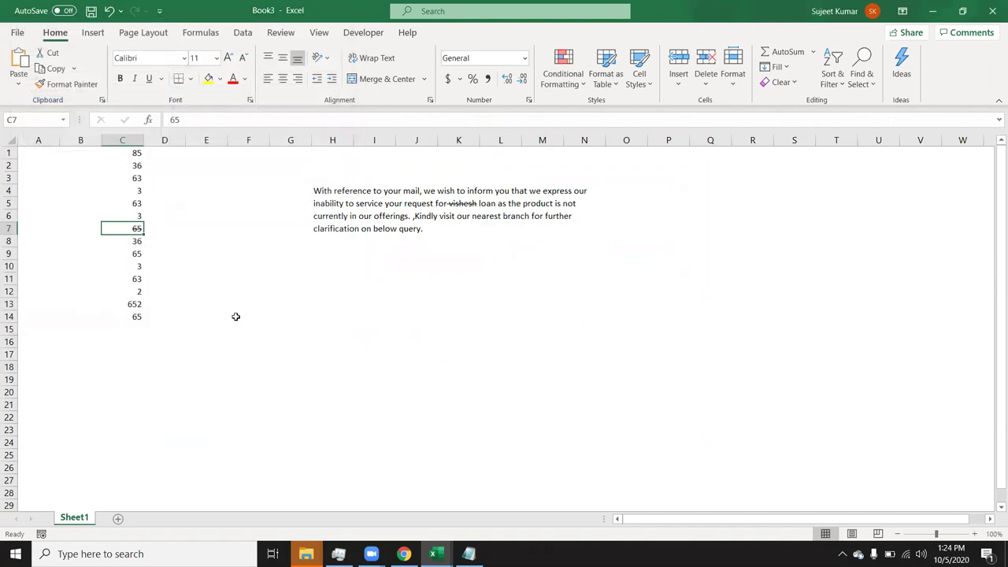
click(236, 316)
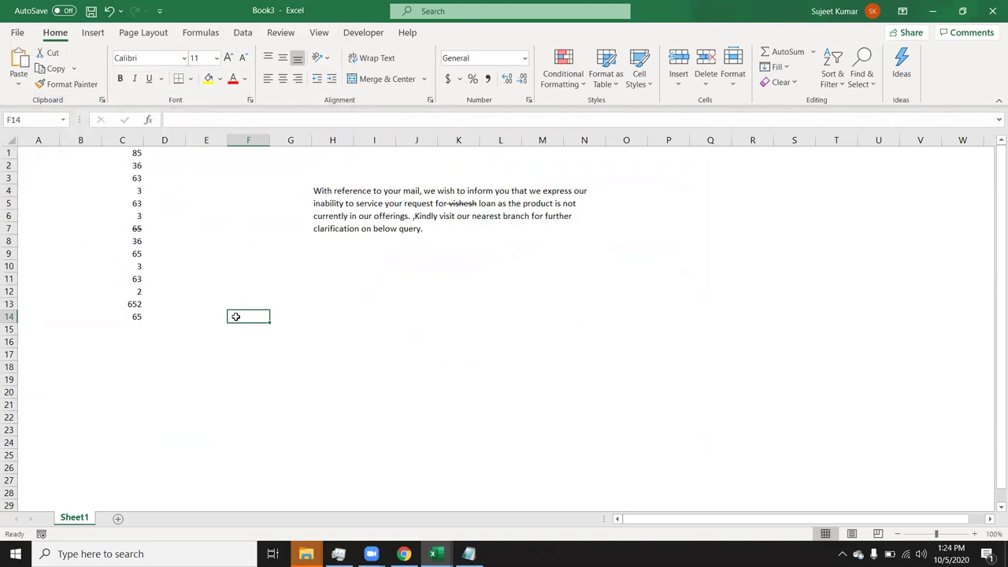
Undo C7's strikethrough, autofit column C, then widen it slightly.
key(ctrl+z)
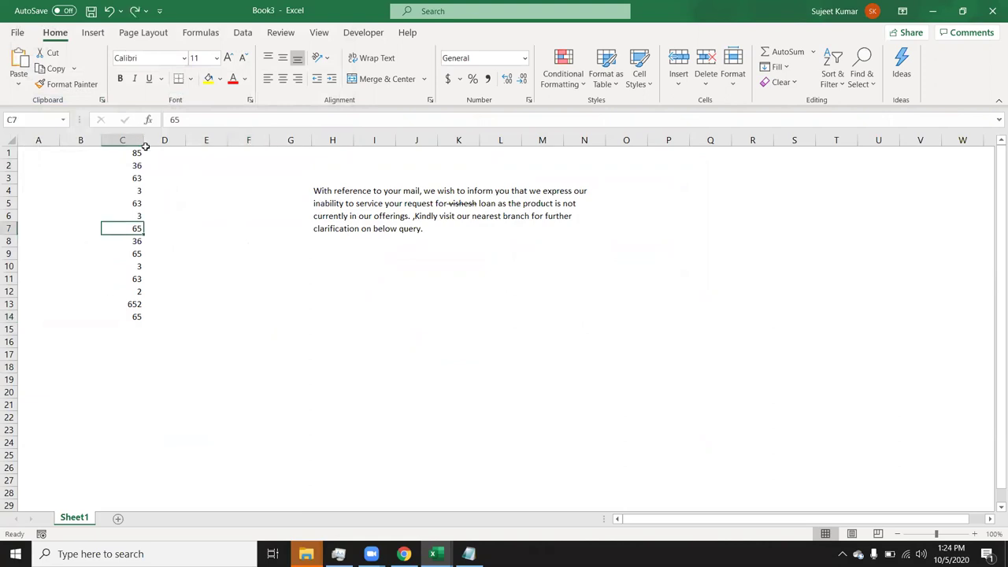
double_click(143, 141)
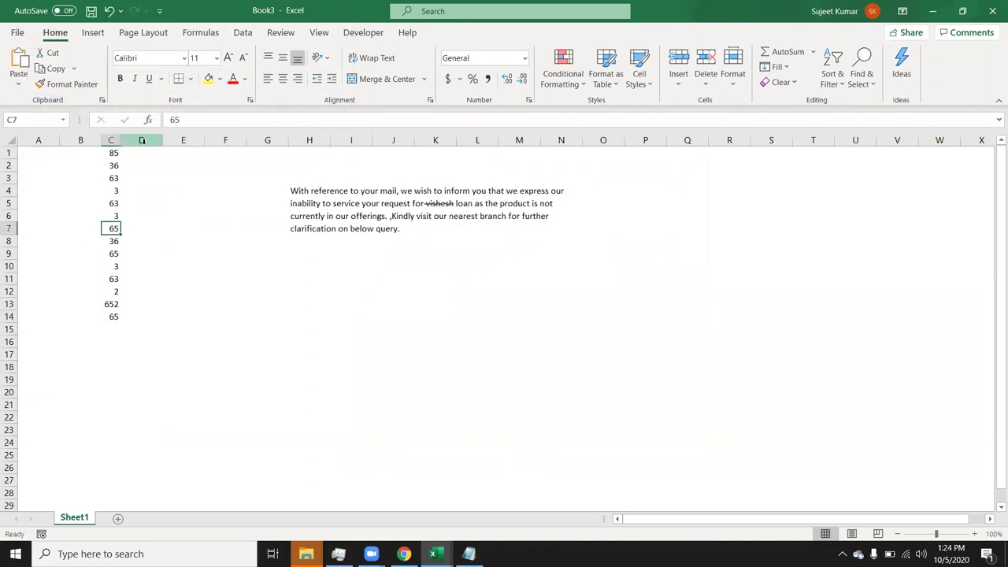
drag(115, 143, 127, 144)
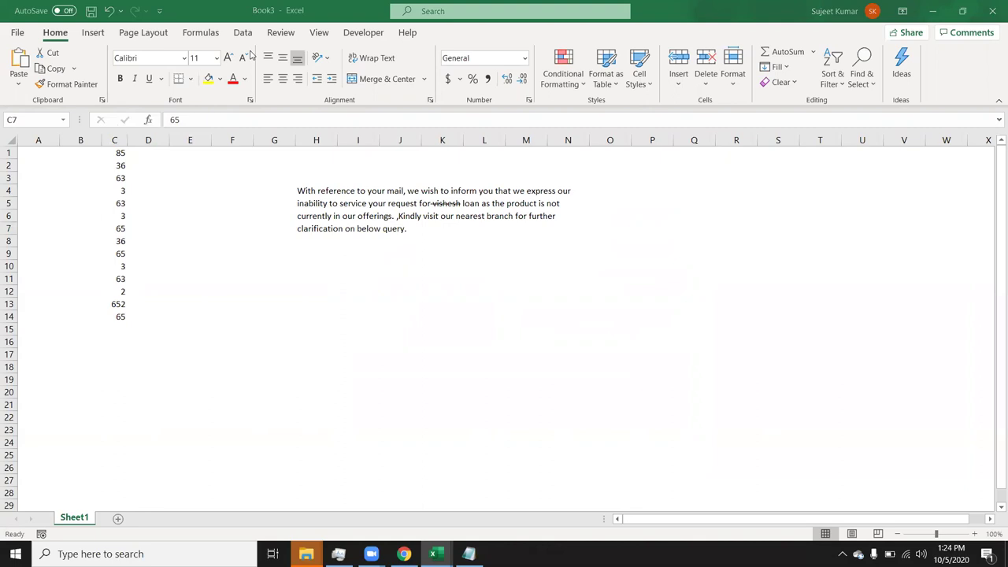
Draw an ink mark over the 63 in C3, then erase it.
mouse_move(110, 174)
mouse_down()
mouse_move(134, 184)
mouse_move(110, 188)
mouse_up()
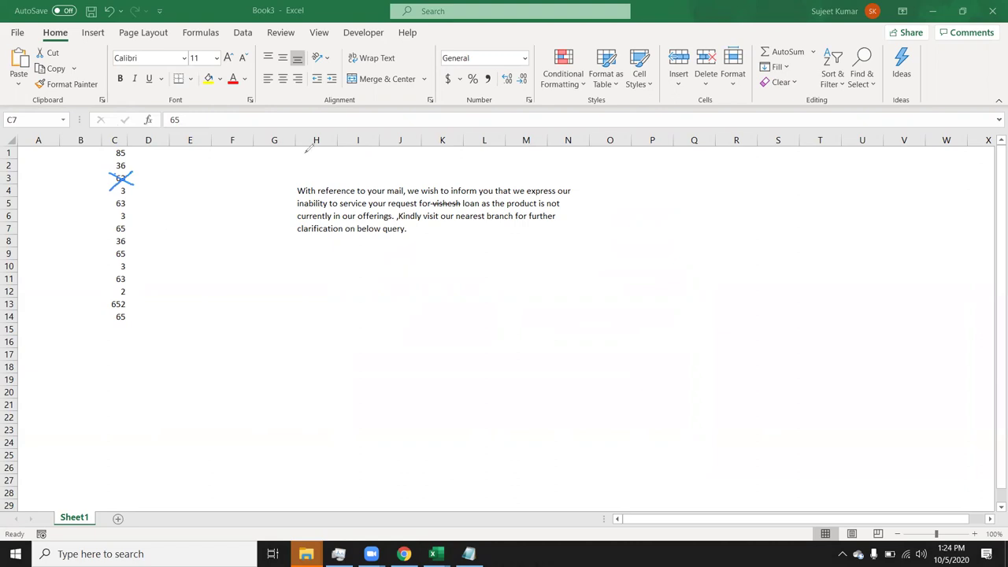
key(e)
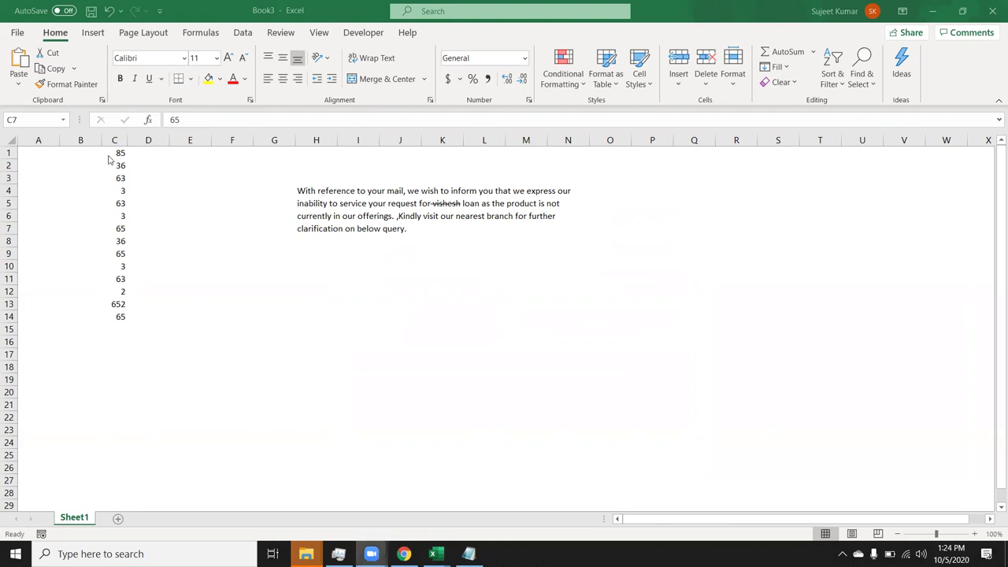
key(Escape)
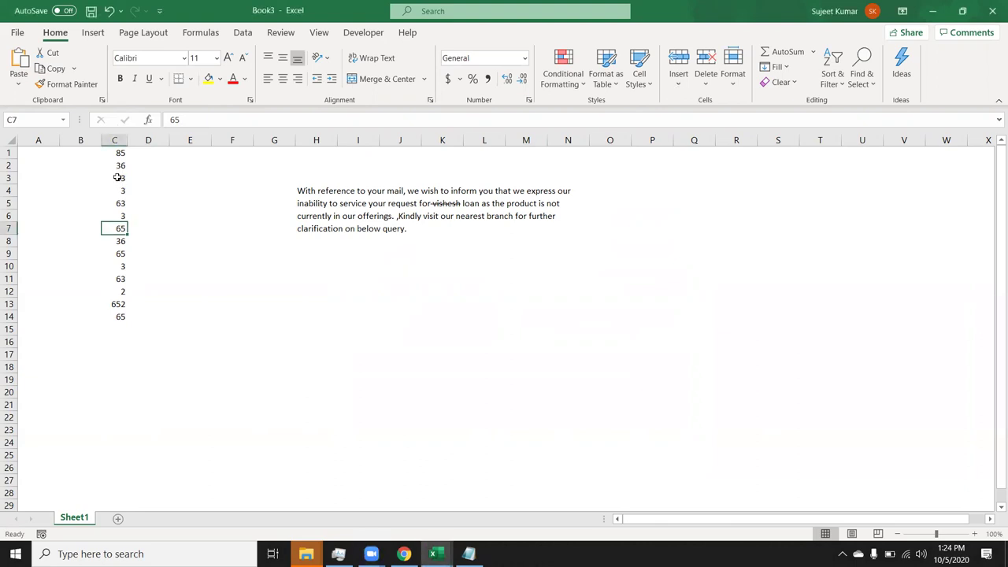
Give C3 red borders along both diagonals, forming an X.
right_click(117, 178)
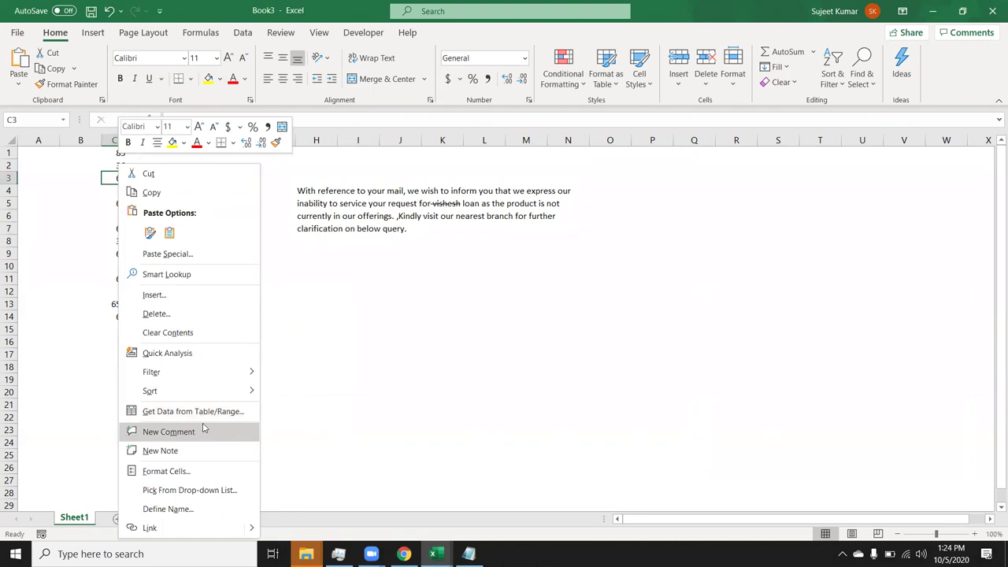
click(192, 472)
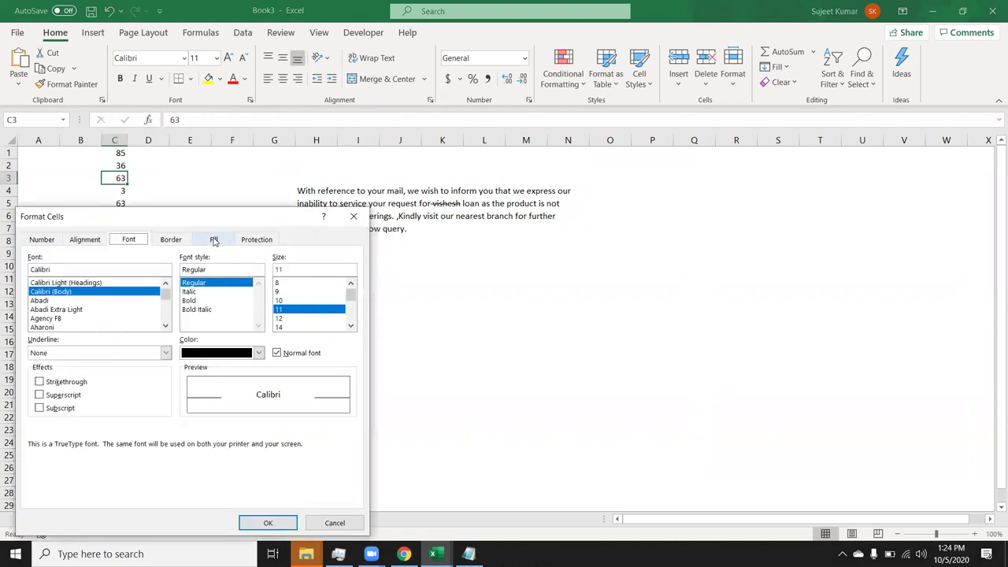
click(175, 244)
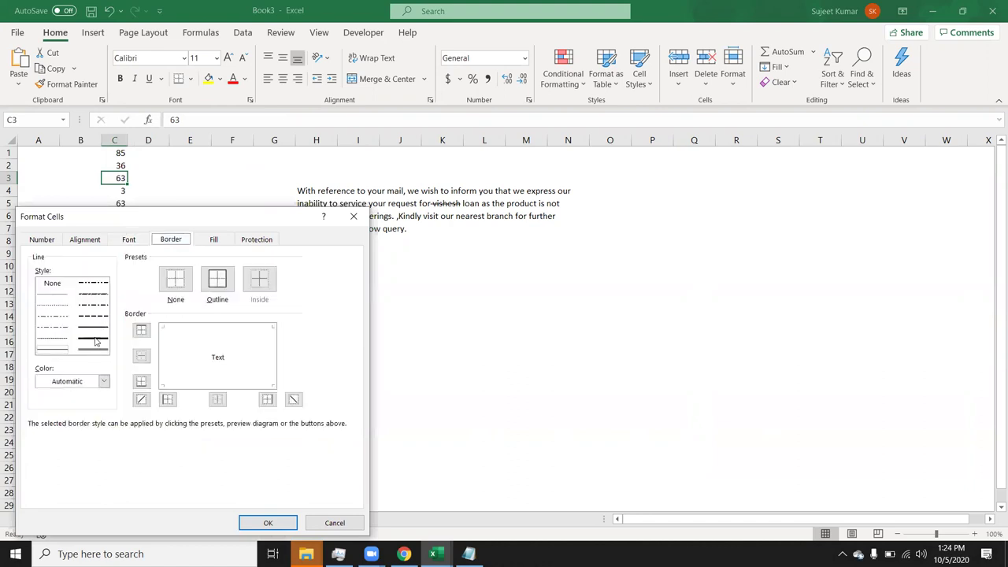
click(86, 382)
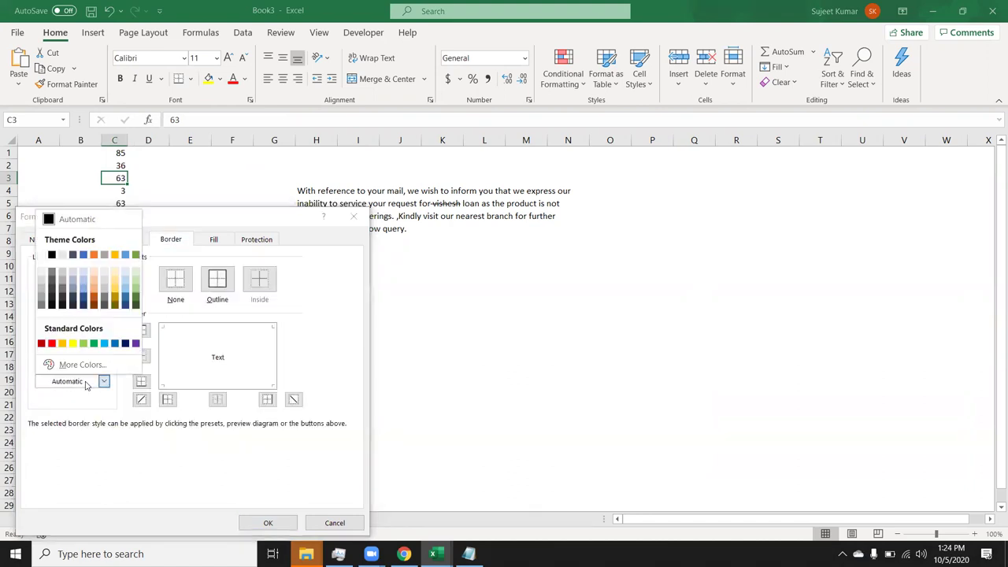
click(52, 343)
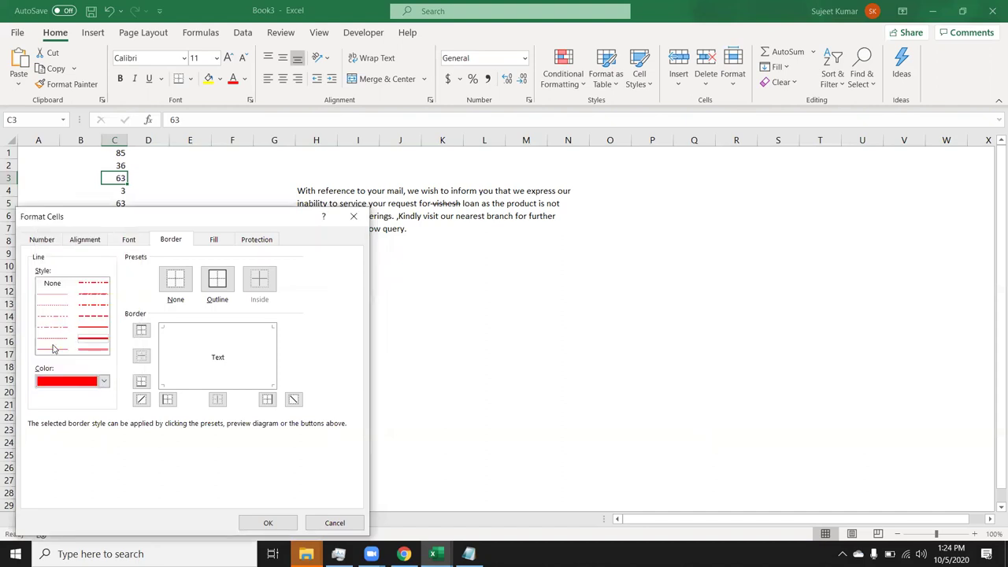
click(141, 399)
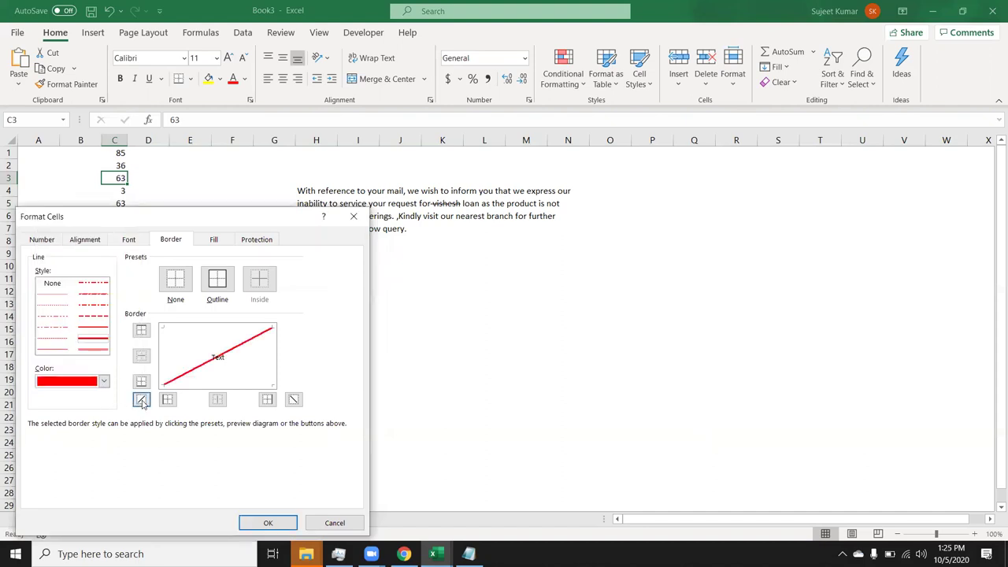
click(292, 399)
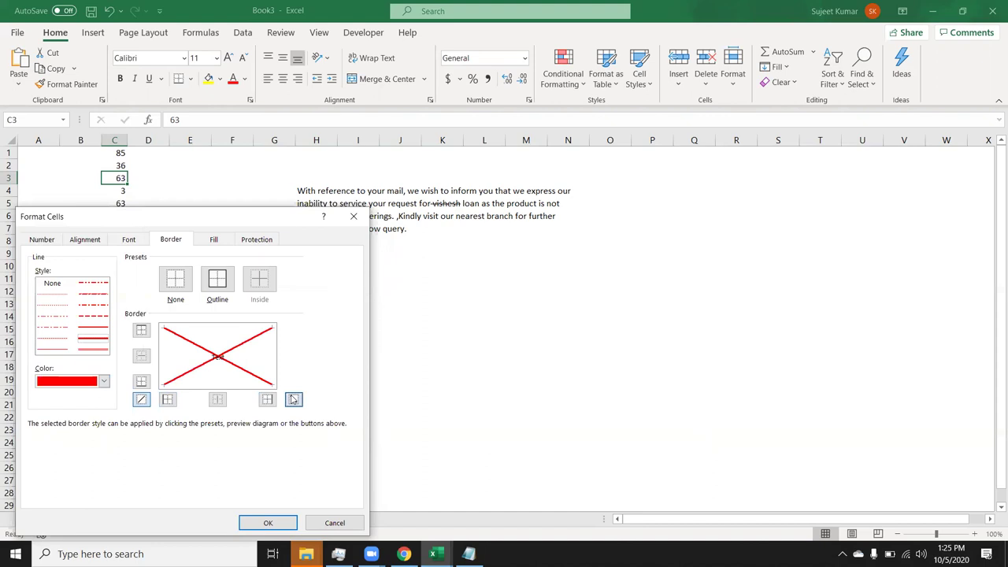
click(266, 522)
click(192, 306)
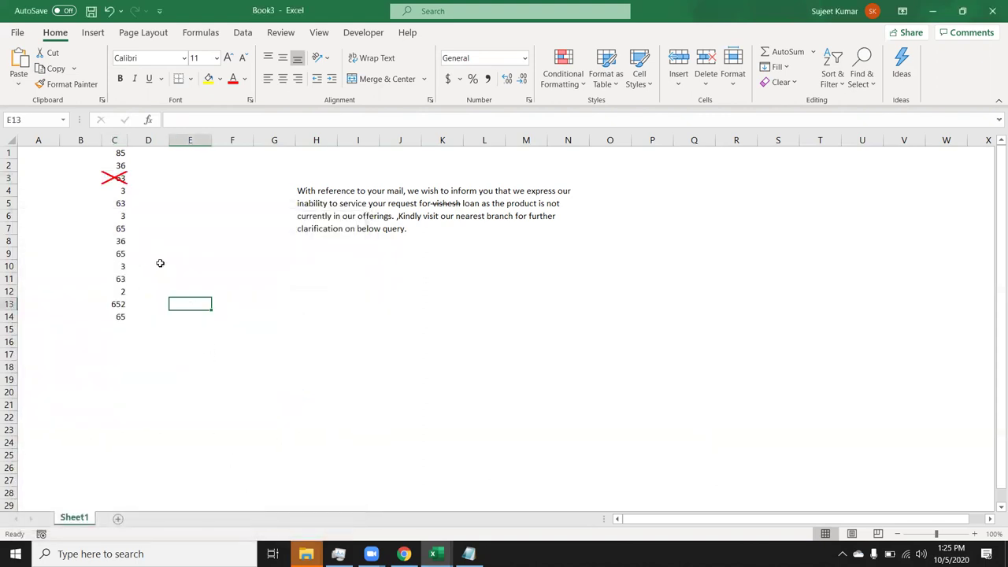
Repeat the red X border on C9 and C13 with F4.
click(119, 252)
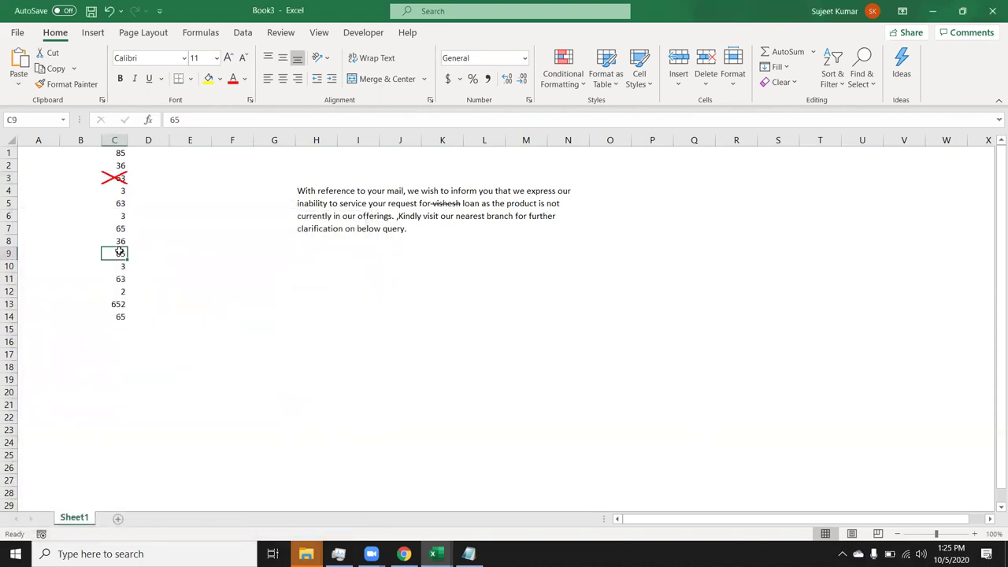
key(F4)
click(118, 303)
key(F4)
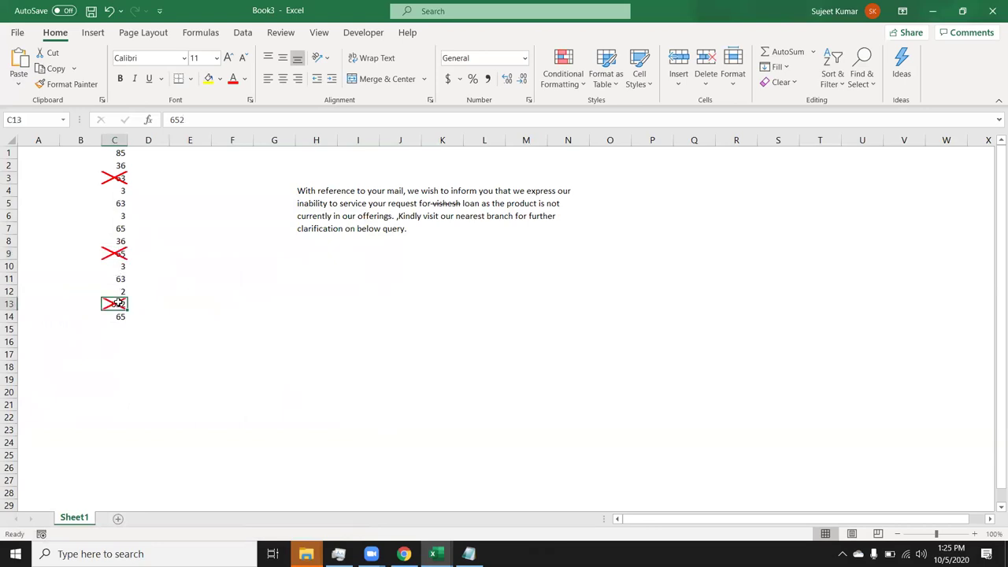
click(117, 215)
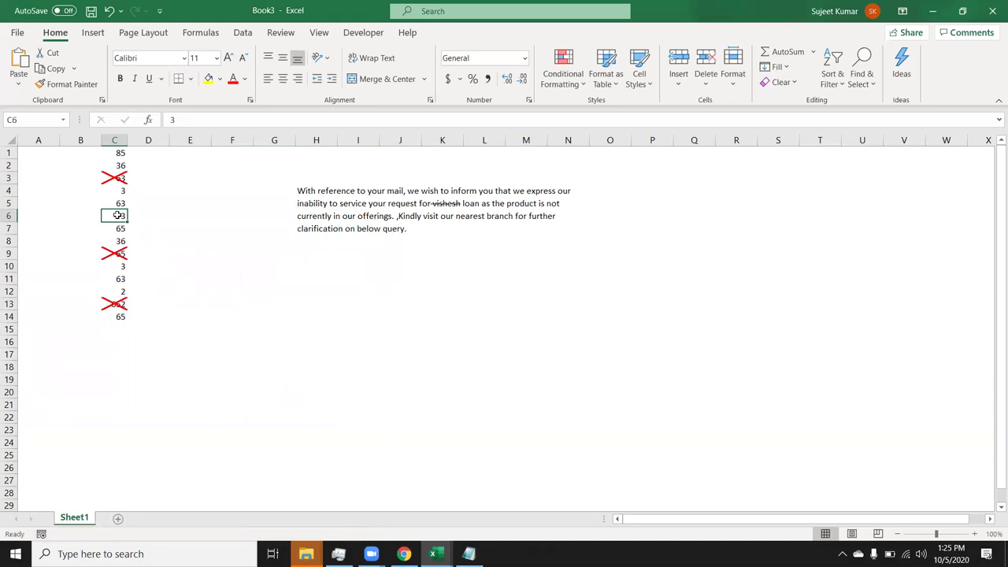
Add a green left border and green rising diagonal to C6, forming a tick.
right_click(117, 215)
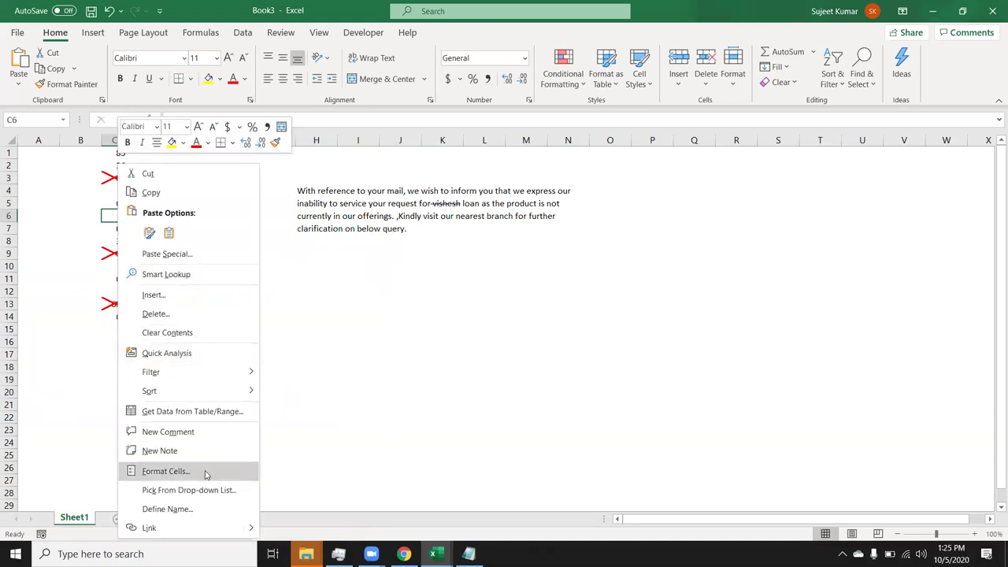
click(204, 472)
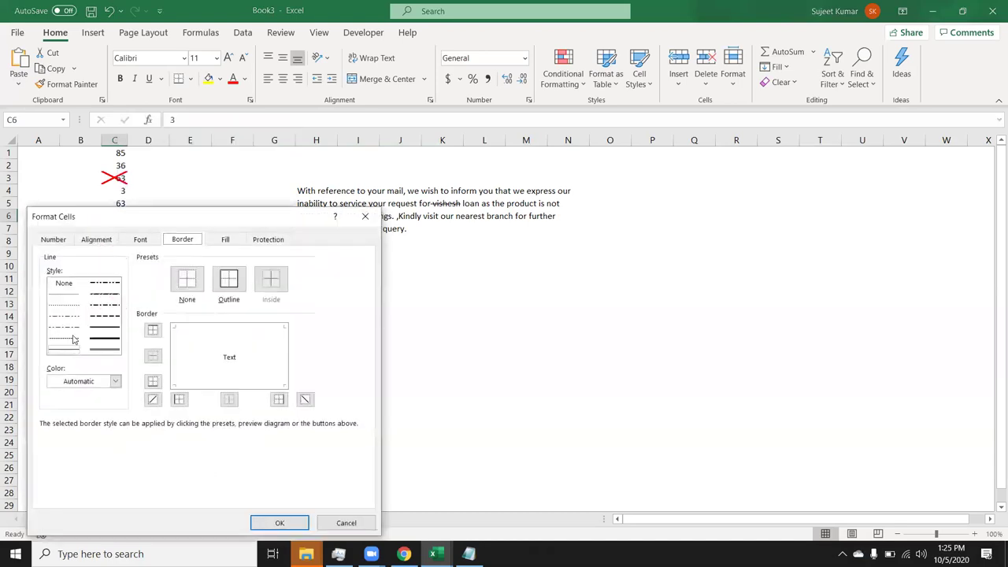
click(115, 382)
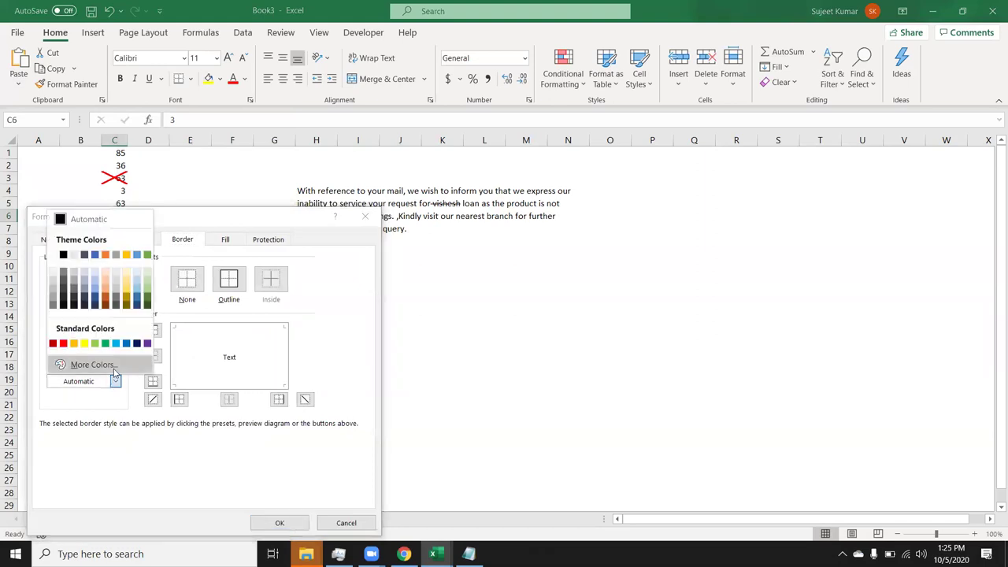
click(105, 343)
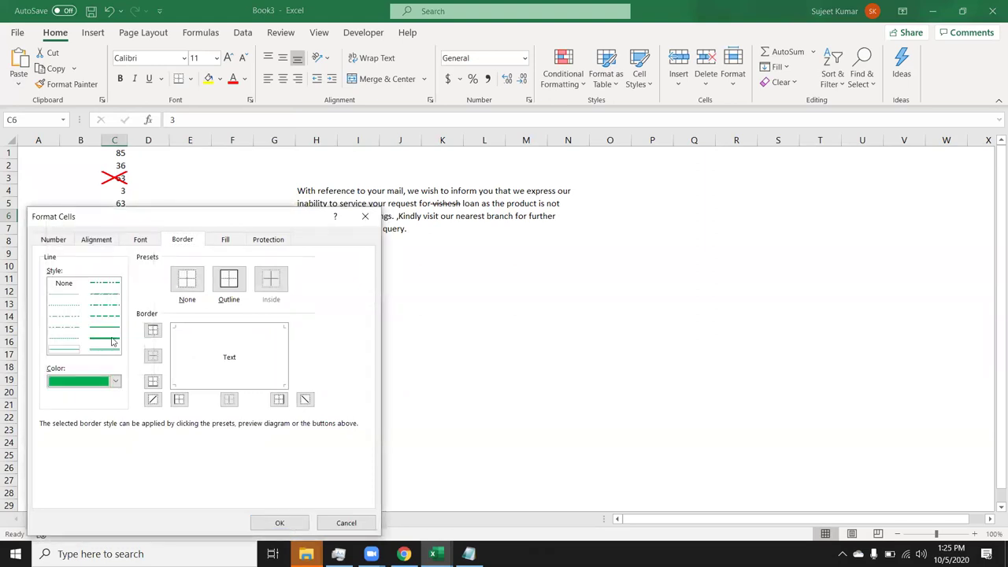
click(178, 400)
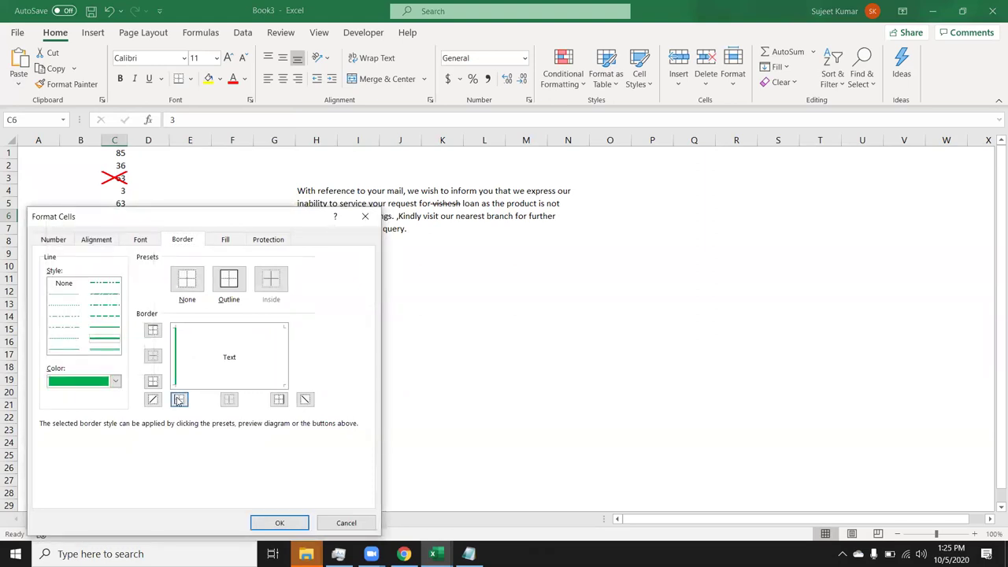
click(154, 400)
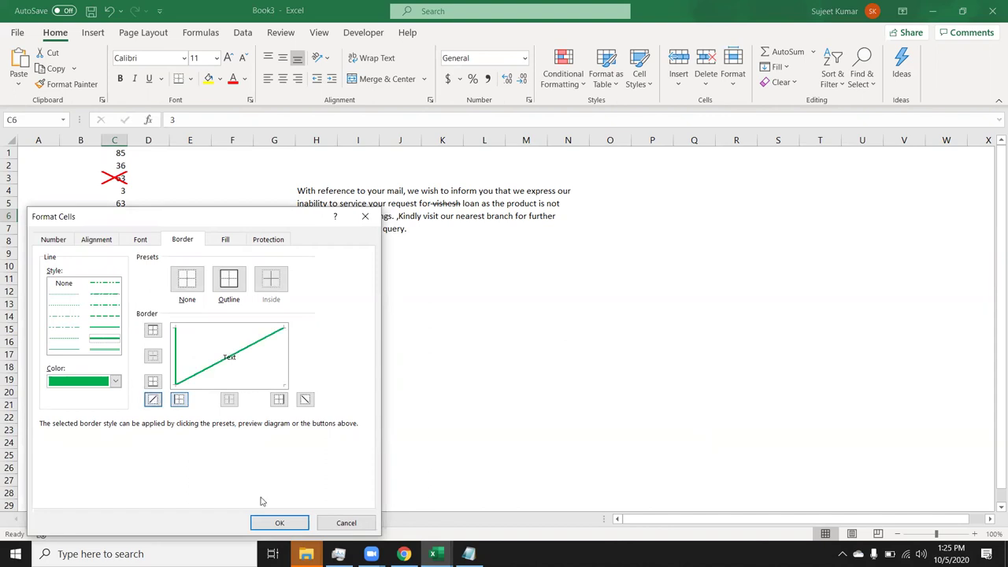
click(277, 524)
click(250, 457)
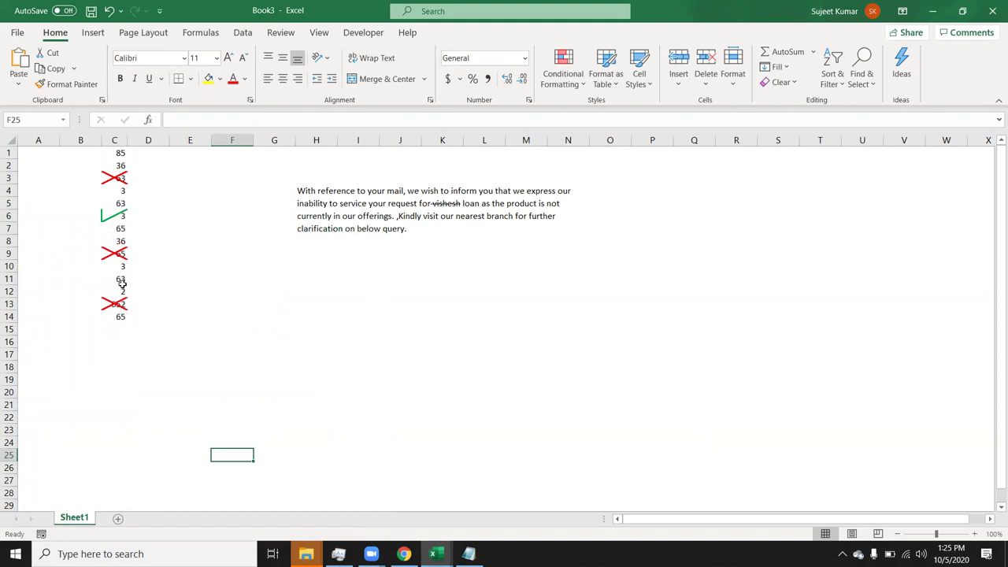
click(122, 279)
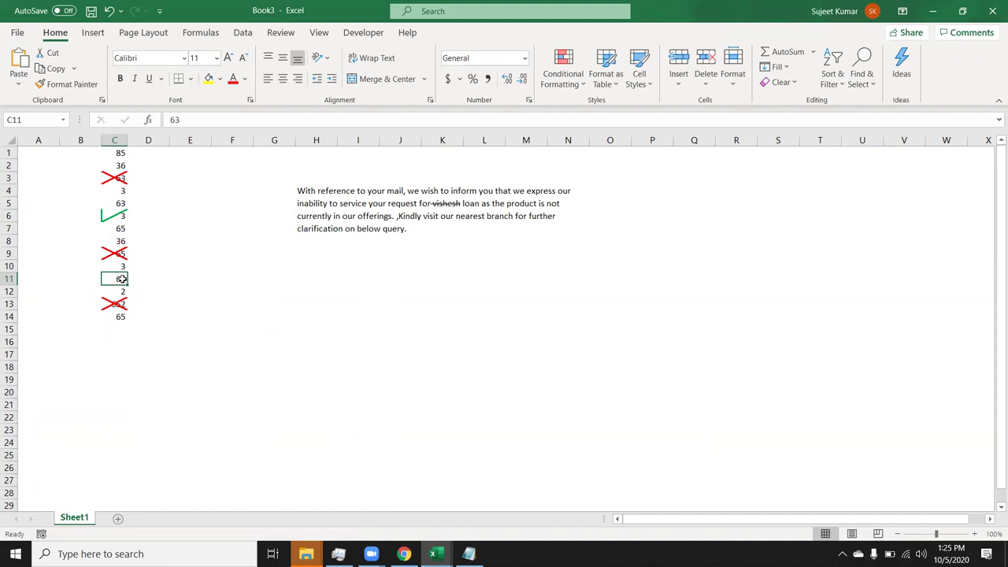
drag(120, 178, 120, 306)
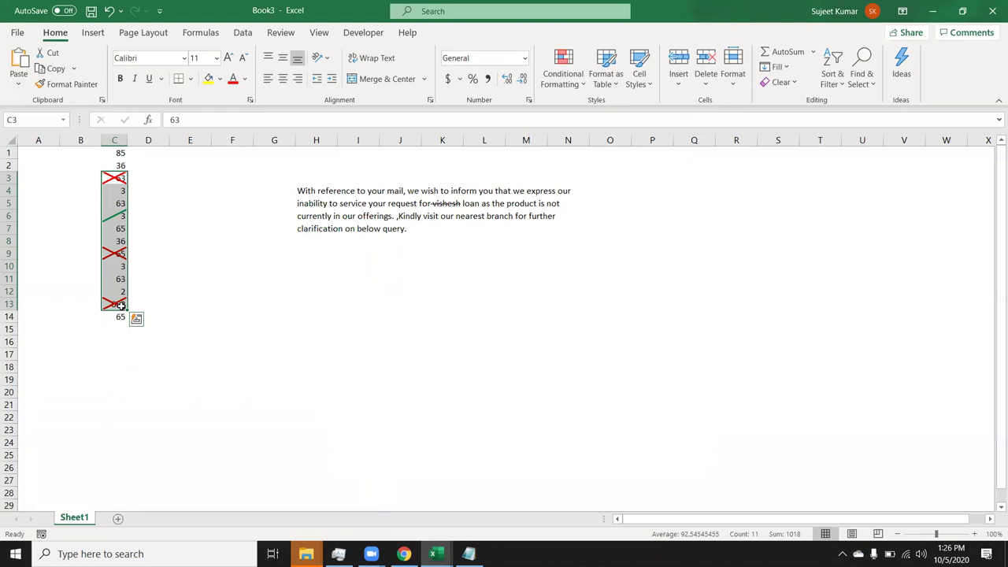
key(Up)
key(Up)
key(Right)
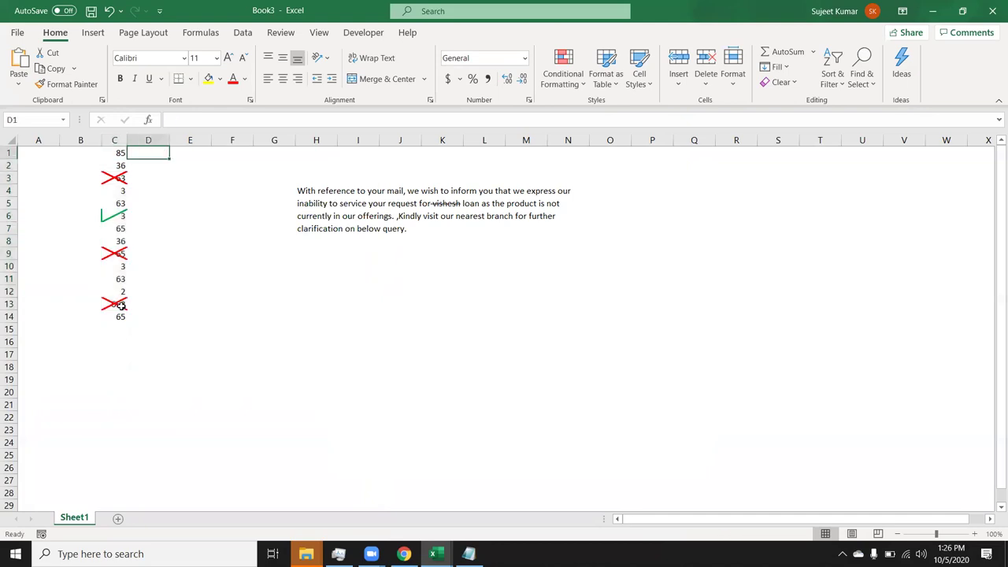
Enter P in D1 and set its font to Wingdings 2 so it shows a tick.
text(P)
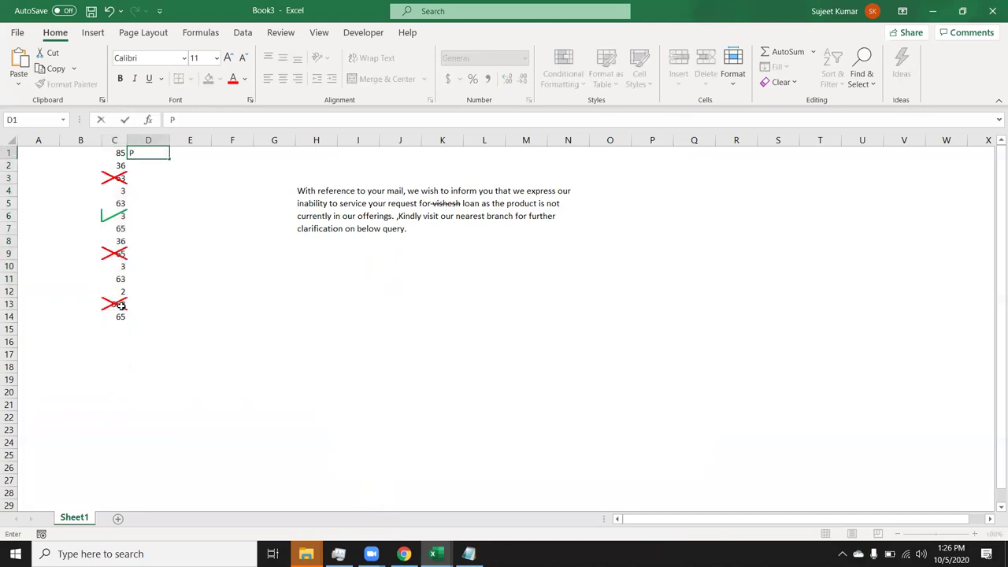
key(Return)
key(Up)
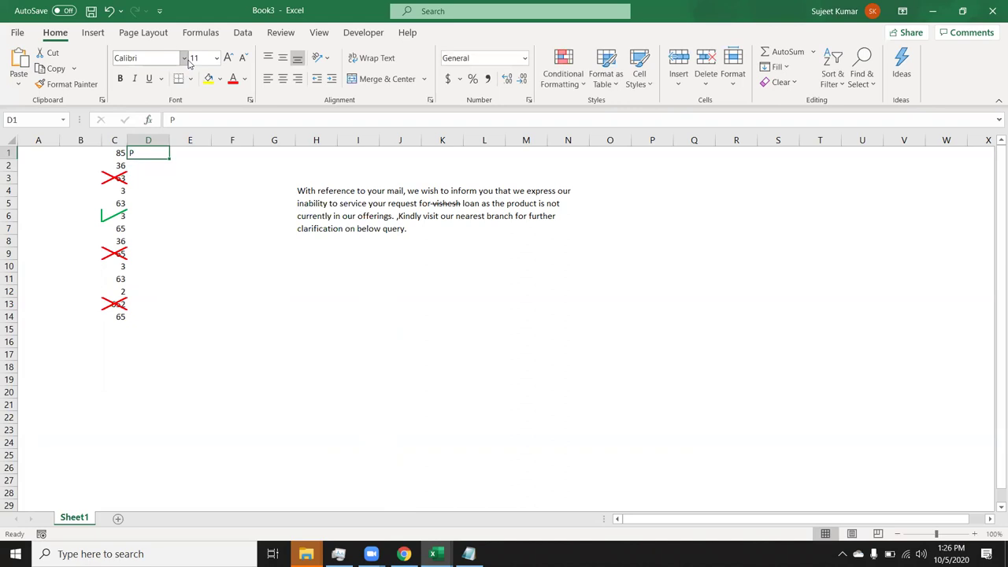
click(184, 58)
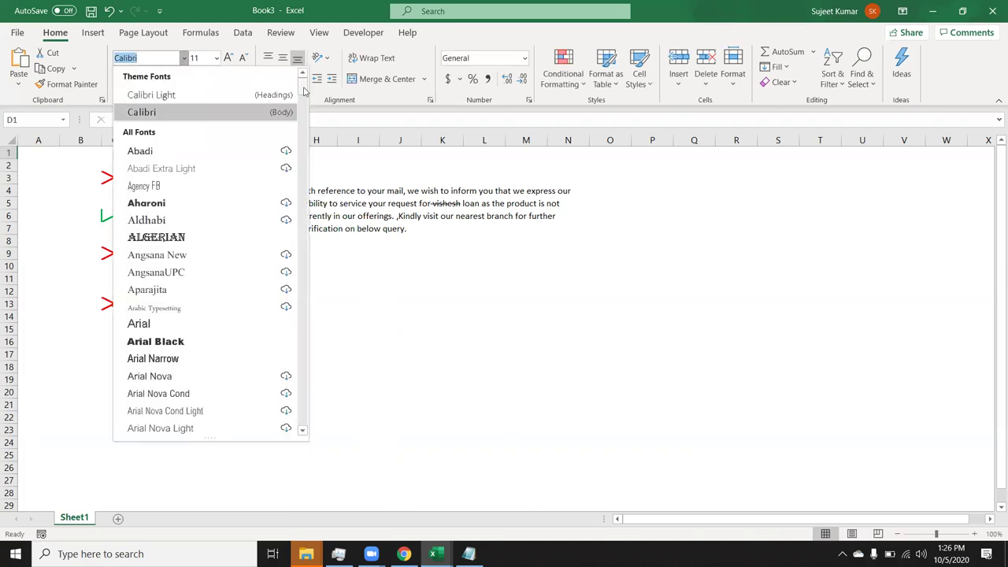
scroll(303, 189, down, 15)
scroll(304, 300, down, 10)
scroll(303, 339, down, 10)
scroll(304, 378, down, 8)
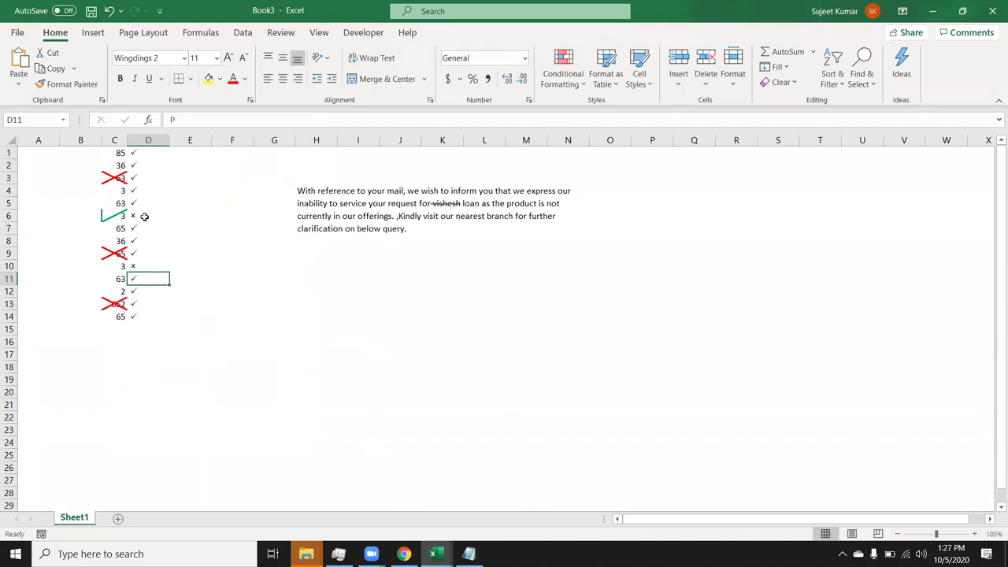
Check the tick symbols in D1 and D3 and the cross in D6.
click(132, 175)
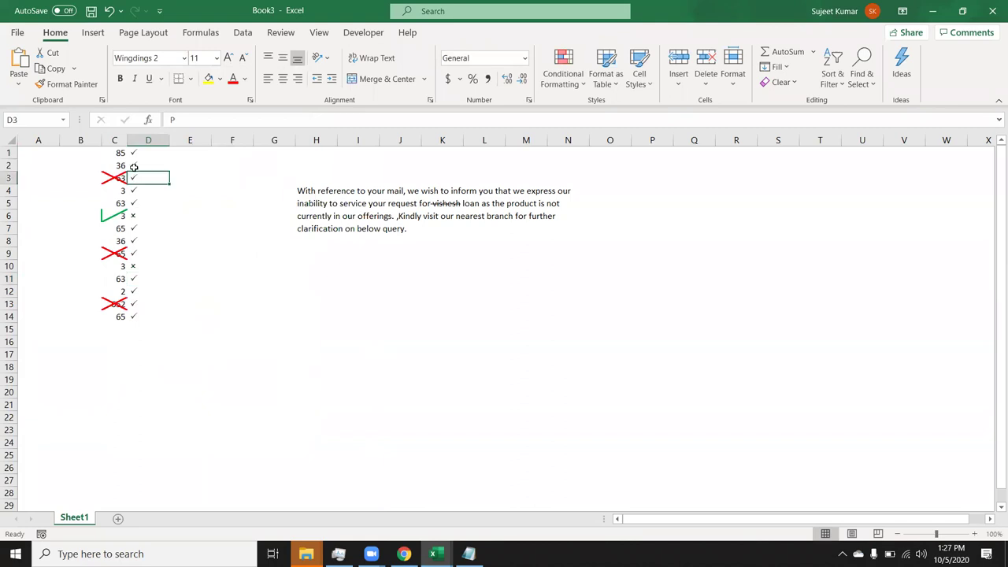
click(134, 154)
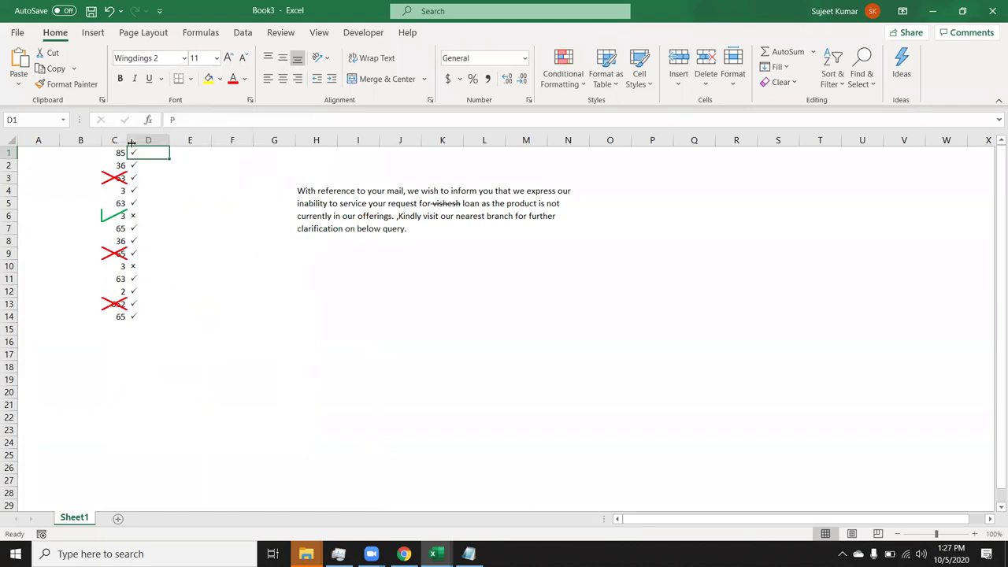
click(134, 216)
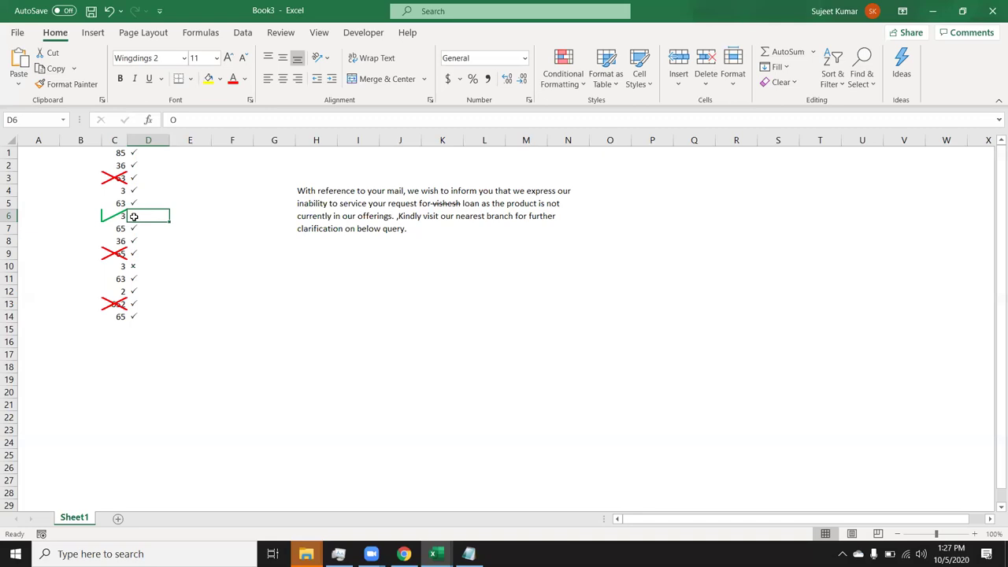
Enter J in F11 and rotate it to a custom angle so it reads as a tick.
click(233, 275)
text(J)
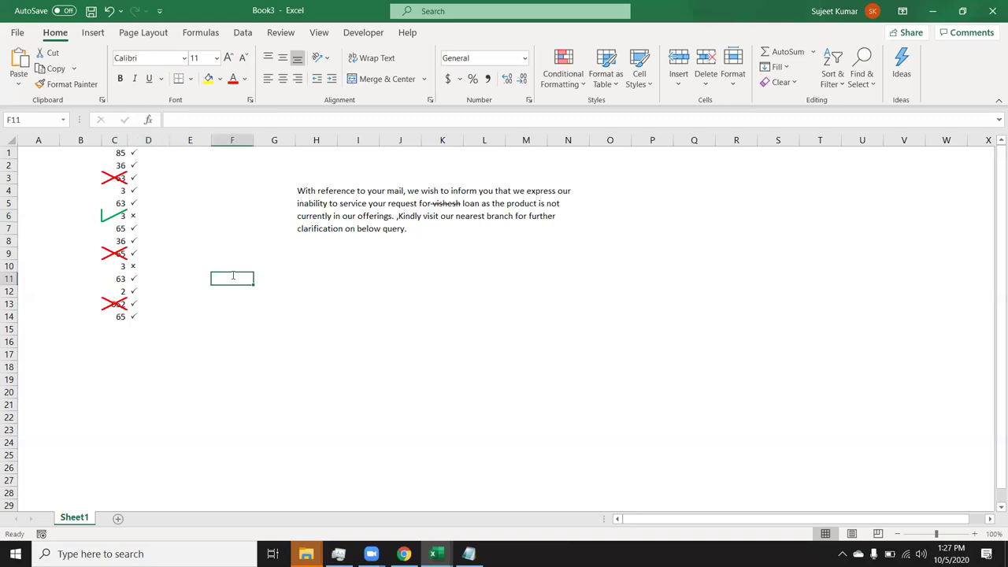
key(Return)
click(232, 274)
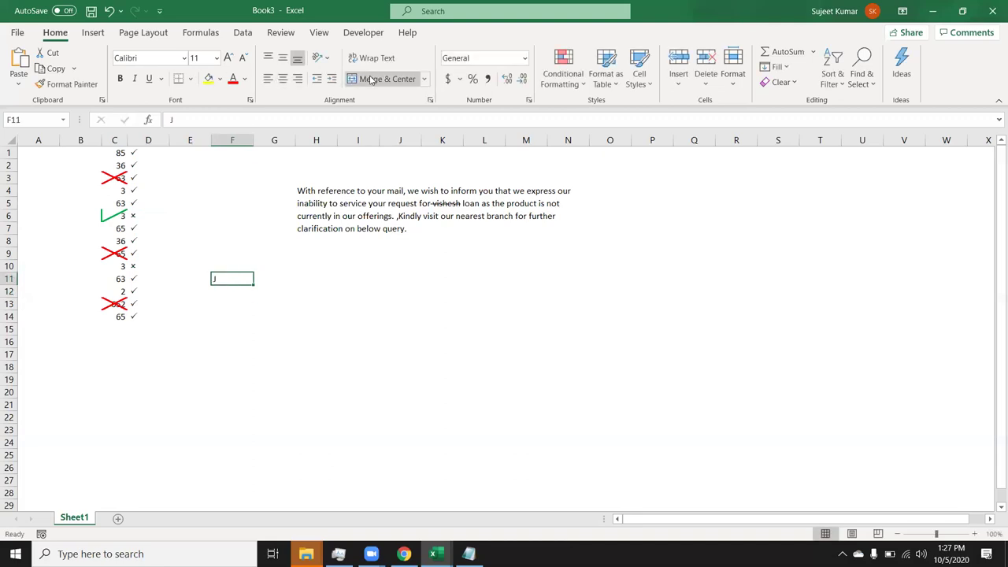
click(318, 60)
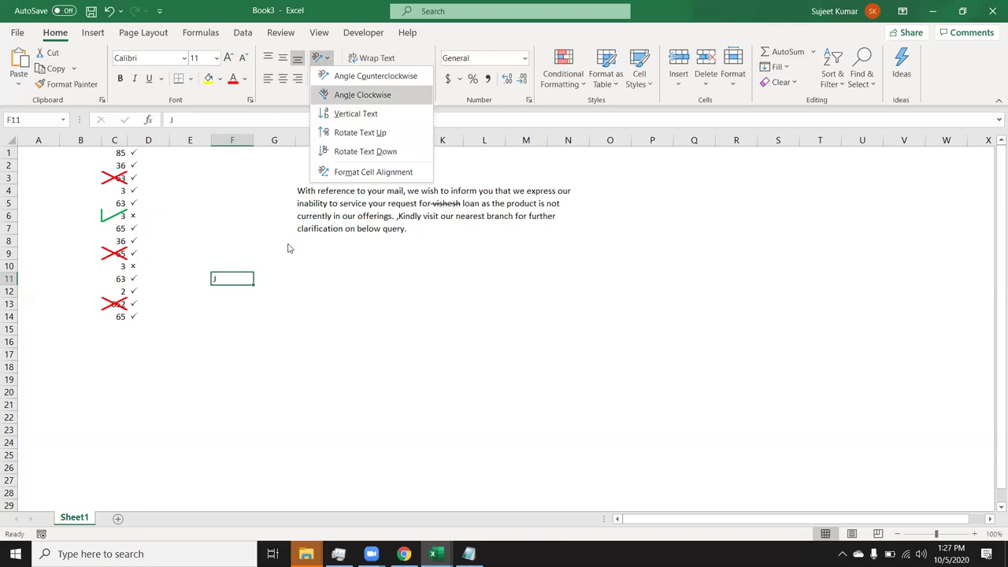
click(263, 330)
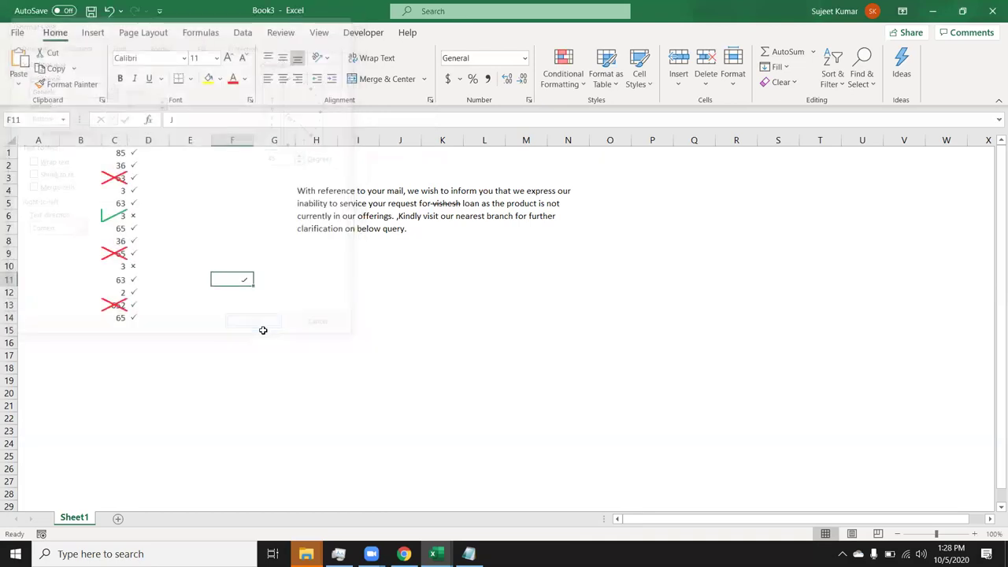
click(263, 330)
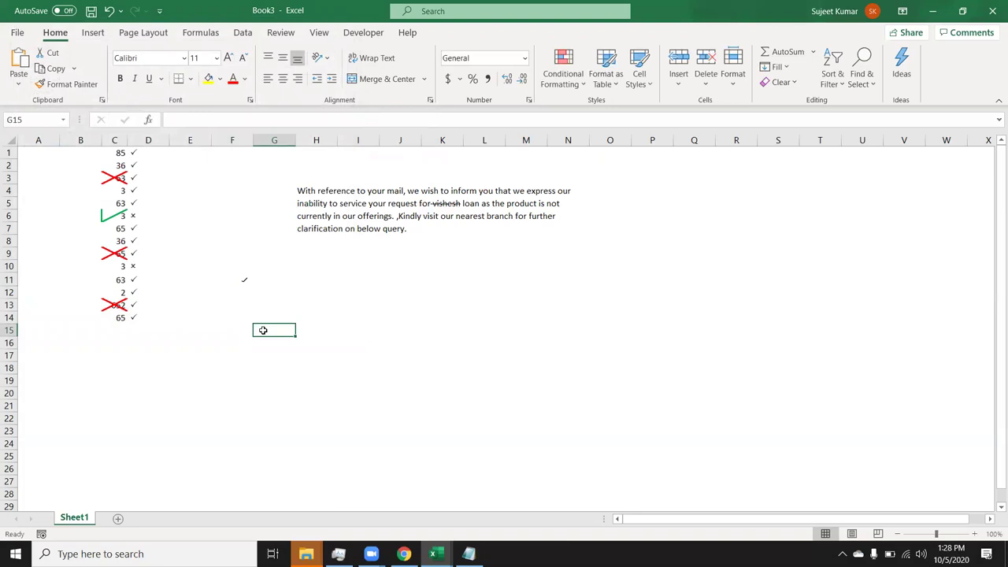
Enter X in F12 as the cross and add a new blank Sheet2.
click(241, 290)
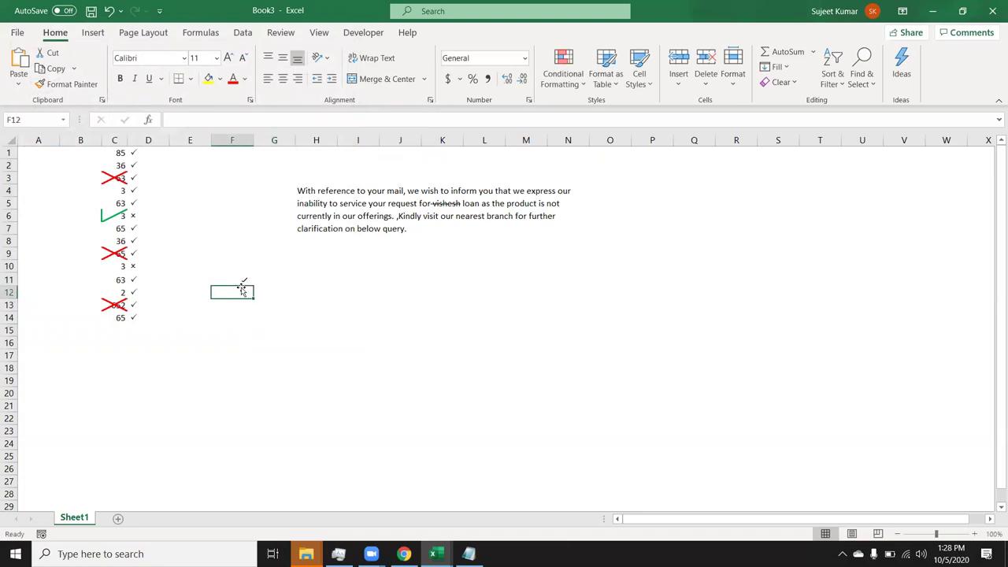
text(X)
key(Return)
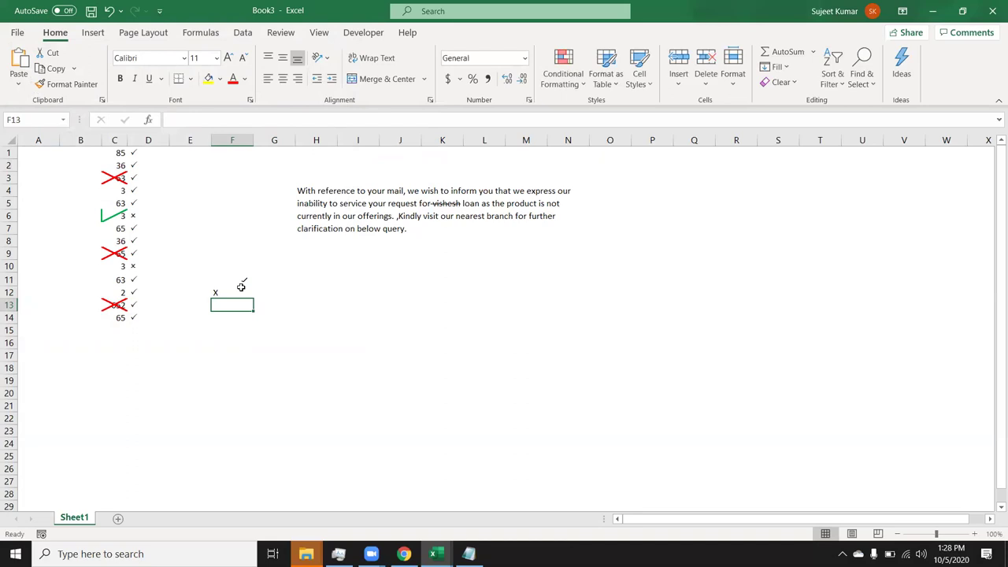
click(119, 520)
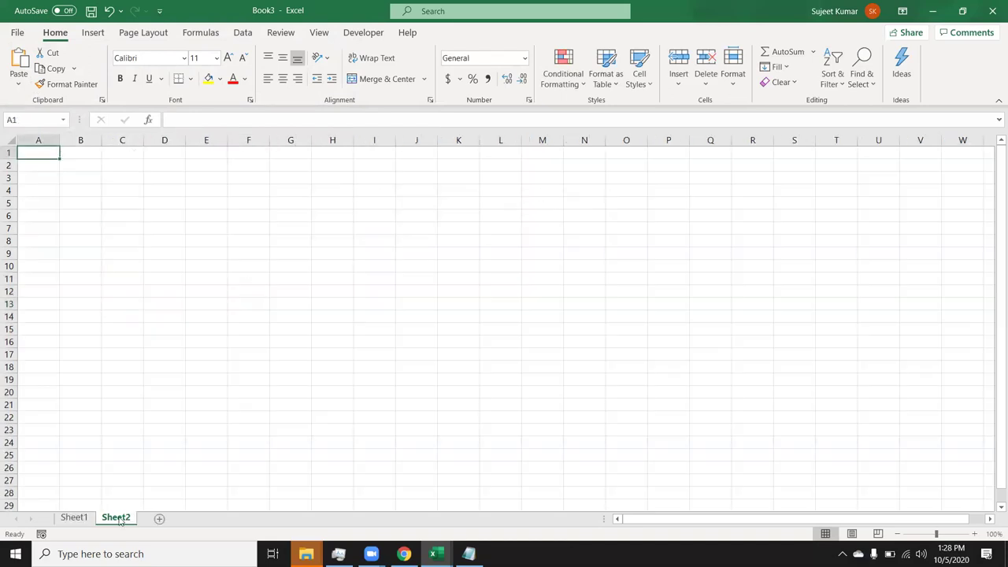
Enter Name in A6 and 9/1 in B6, formatted as the date 1-Sep-20.
click(38, 217)
text(Name)
key(Tab)
text(1/1)
key(Return)
key(Up)
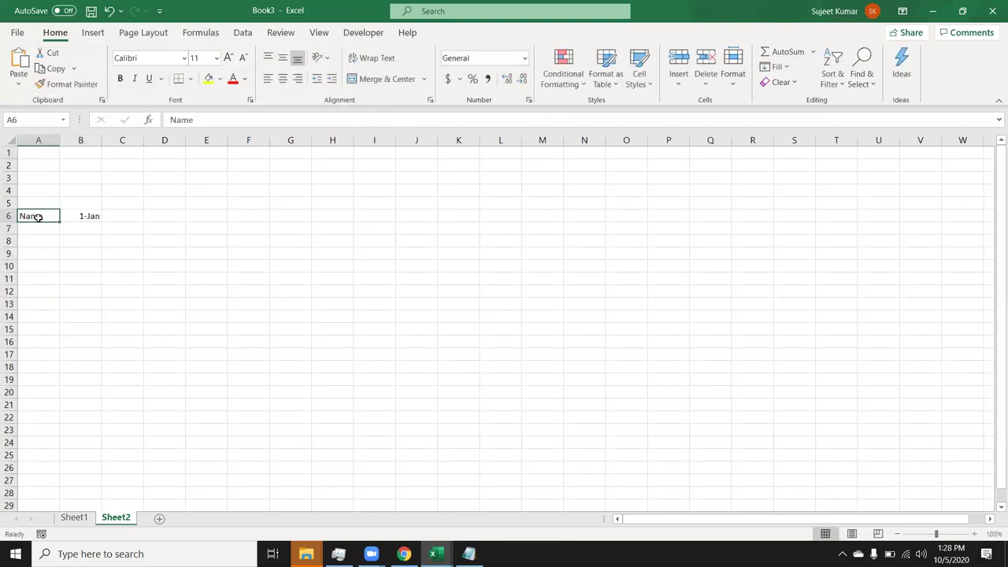
key(Right)
text(9/1)
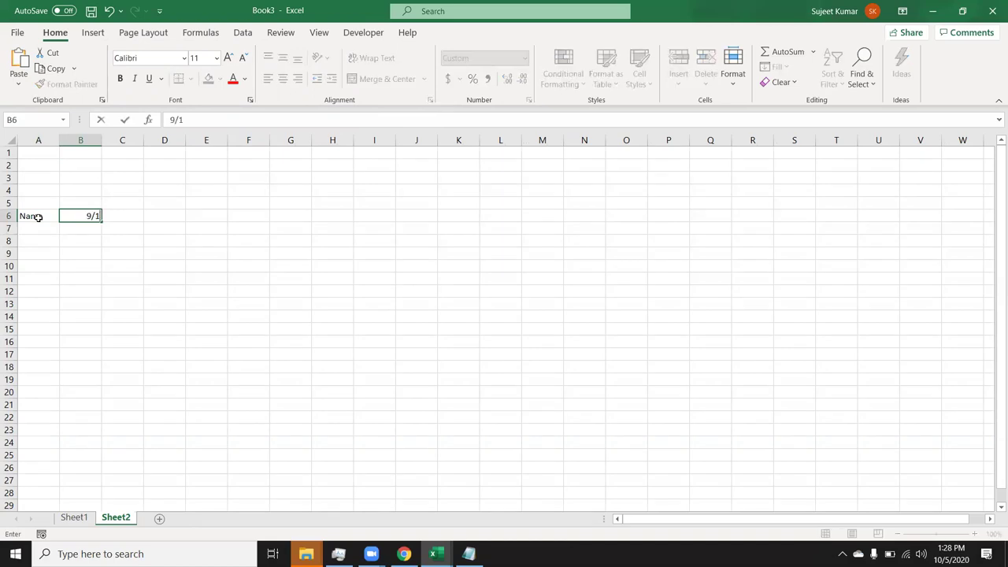
key(Return)
key(Up)
key(ctrl+shift+3)
Put the next-day formula =B6+1 in C6 and fill it across to S6.
key(Right)
text(=)
key(Left)
text(+1)
key(Return)
key(Up)
key(shift+Right)
key(shift+Right)
key(shift+Right)
key(shift+Right)
key(shift+Right)
key(shift+Right)
key(shift+Right)
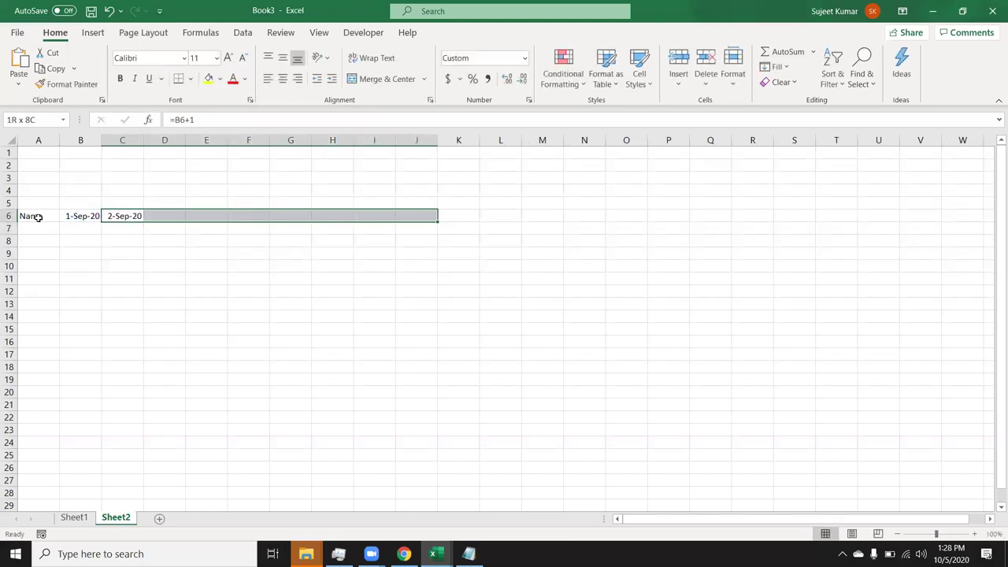
key(shift+Right)
key(shift+Right)
key(shift+Right)
key(shift+Right)
key(shift+Right)
key(shift+Right)
key(shift+Right)
key(shift+Right)
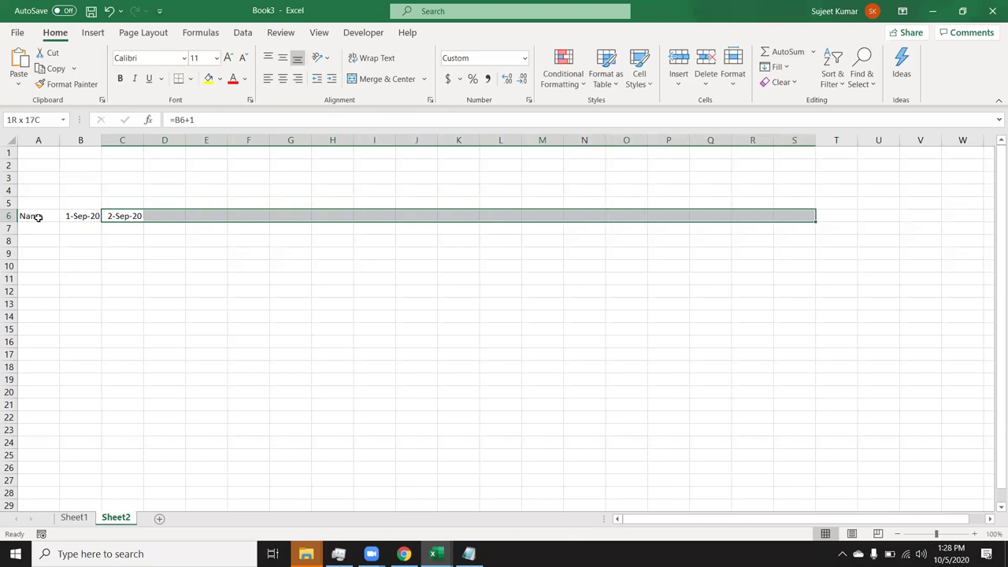
key(ctrl+r)
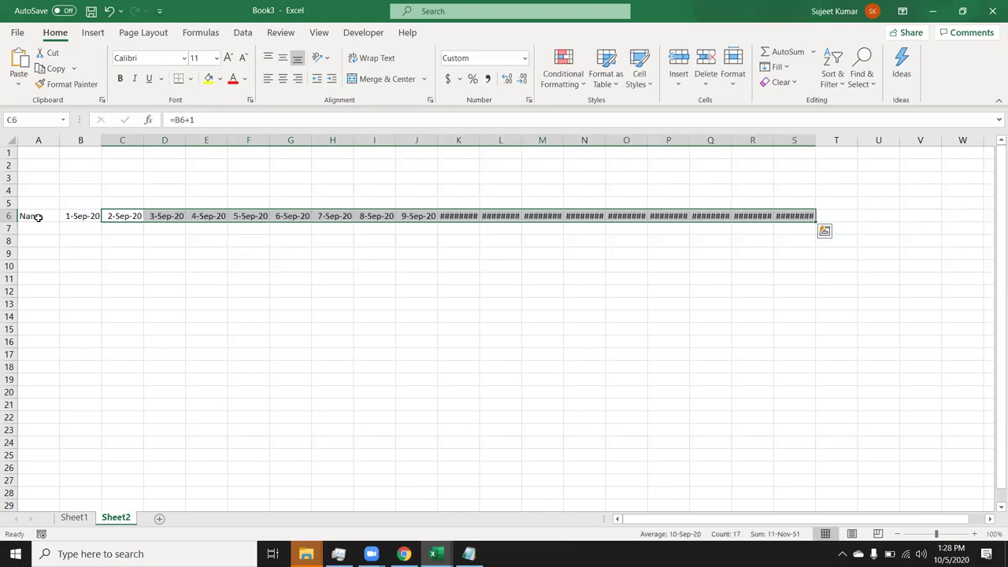
Auto-fit columns K through R so dates 10-Sep-20 onward show in full.
double_click(480, 139)
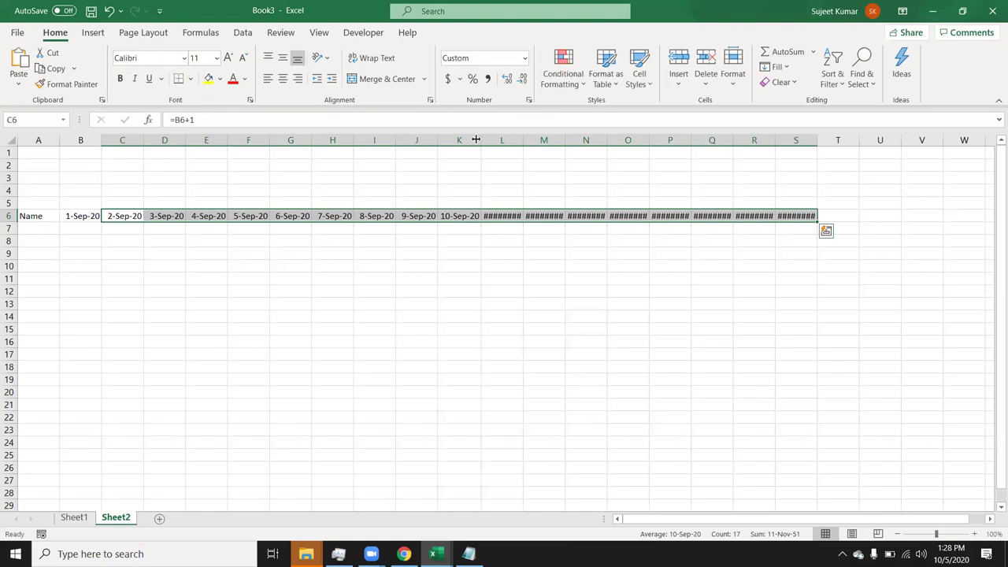
double_click(527, 139)
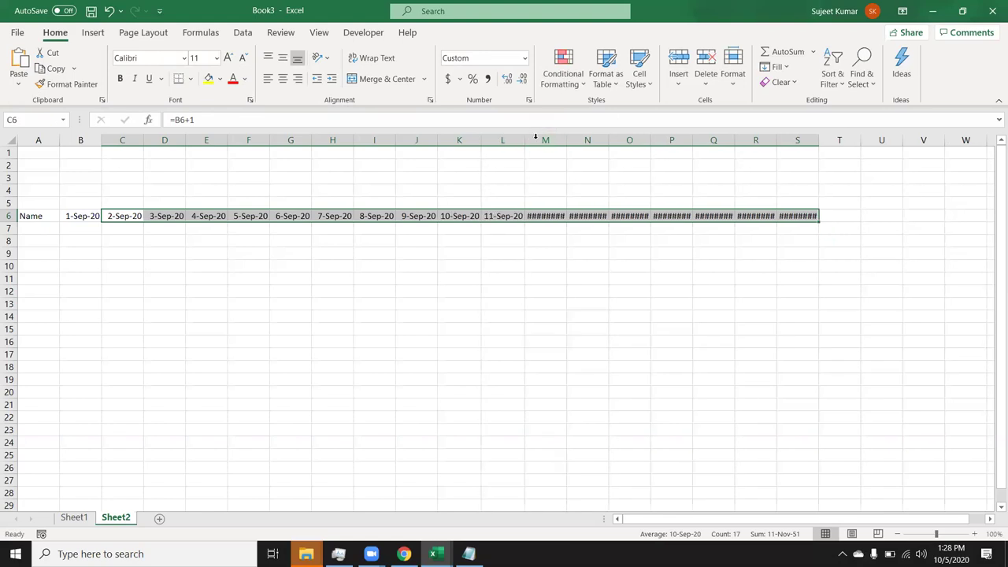
double_click(567, 140)
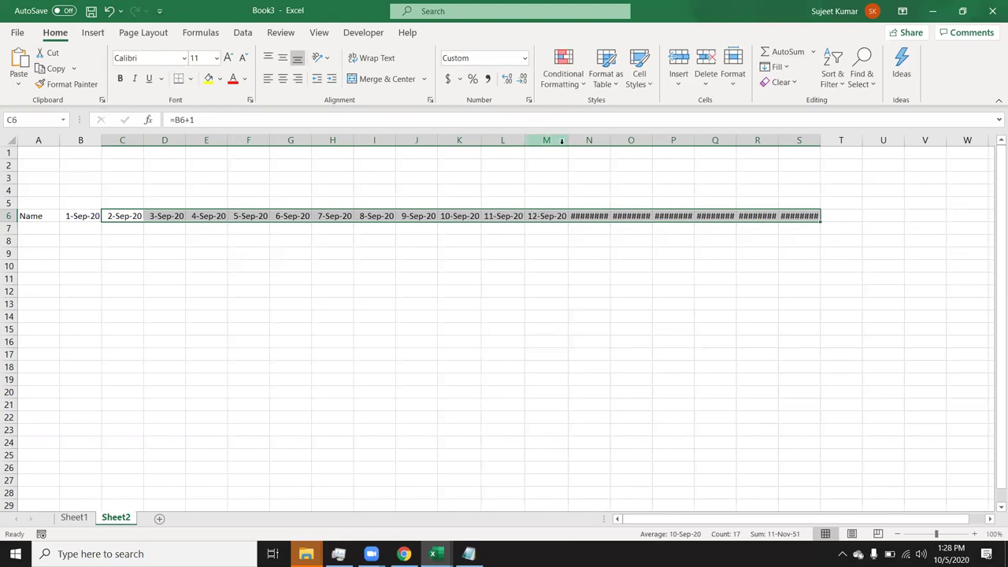
double_click(611, 140)
double_click(654, 139)
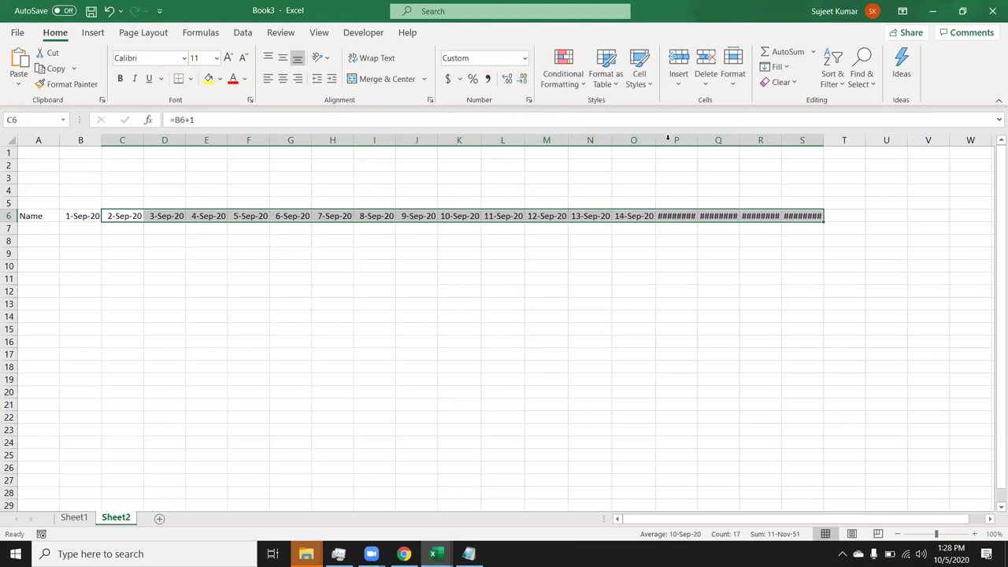
double_click(700, 142)
double_click(742, 142)
double_click(784, 141)
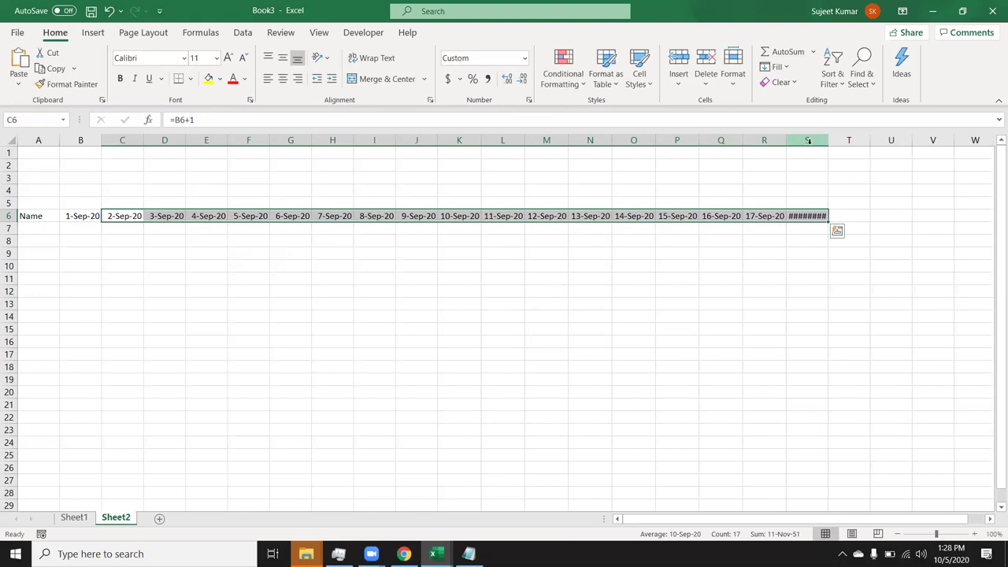
Drag the dates on from S6, then clear the October dates starting at column AF.
click(806, 140)
click(806, 211)
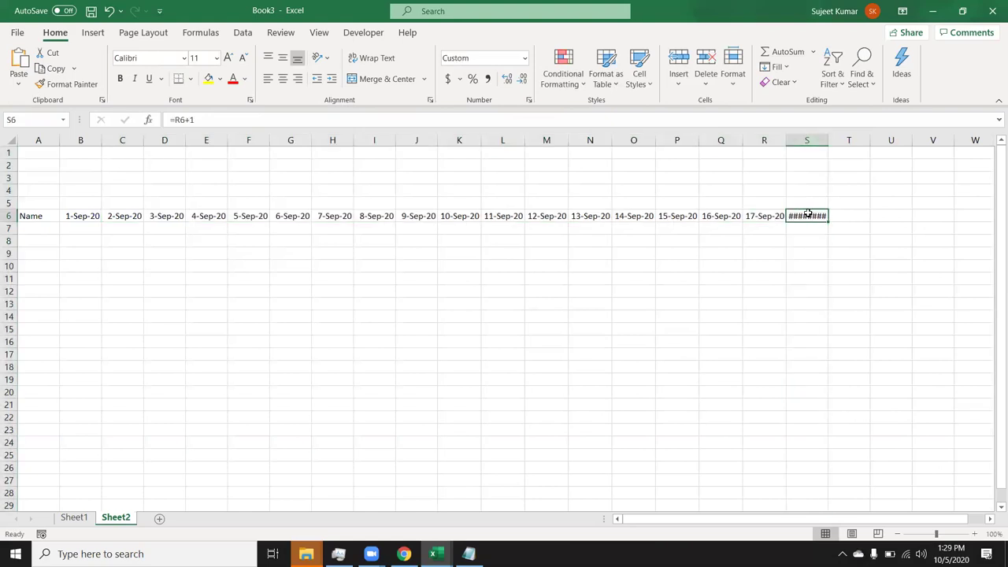
mouse_move(830, 223)
mouse_down()
mouse_move(996, 220)
mouse_move(945, 223)
mouse_up()
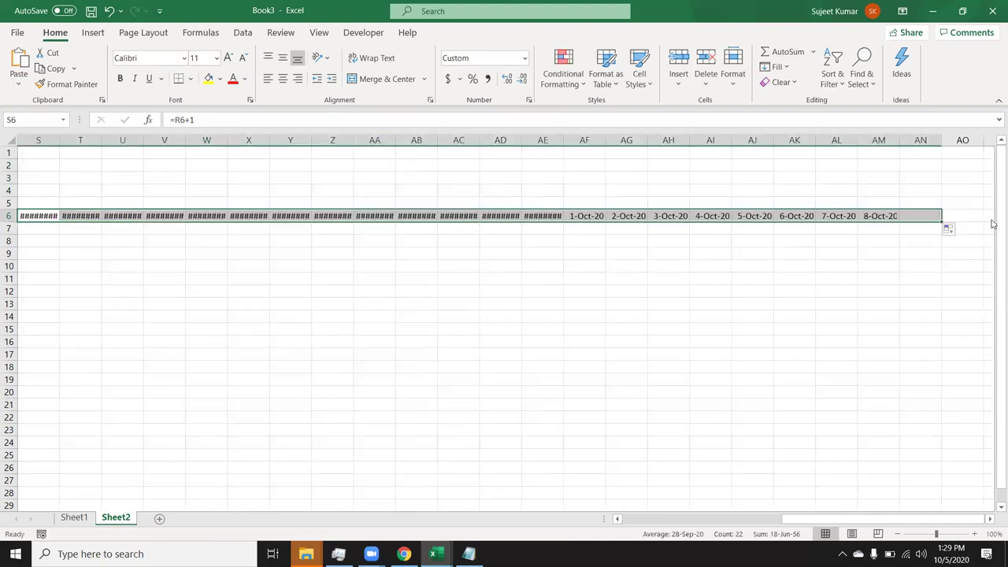
click(585, 138)
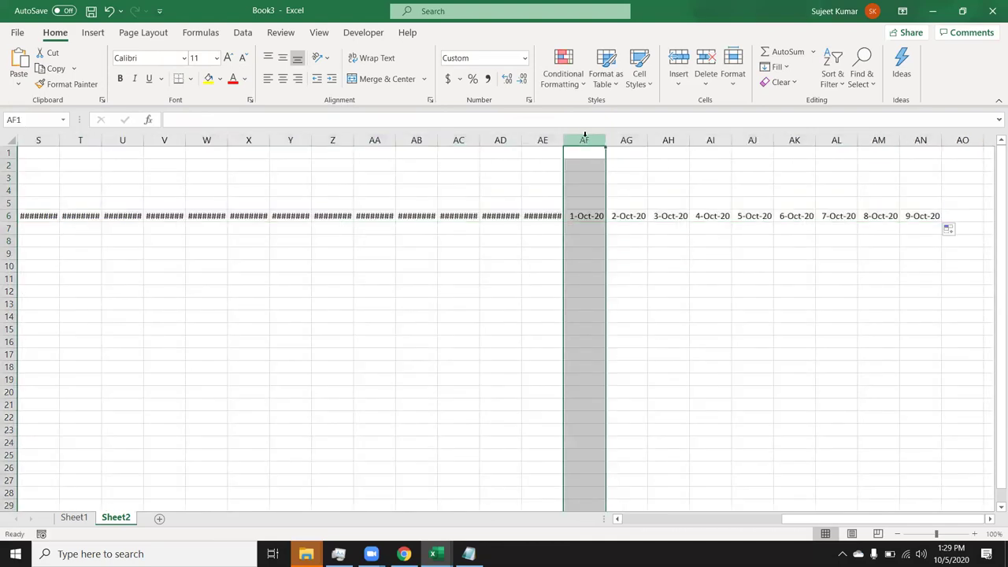
key(shift+Right)
key(shift+Right)
key(shift+Right)
key(shift+Right)
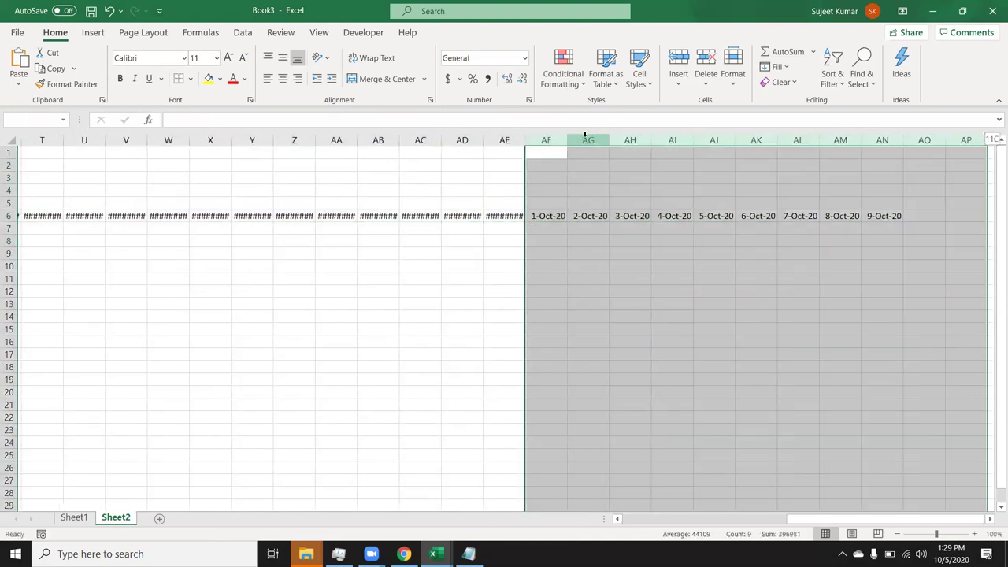
key(Delete)
Select the whole sheet and auto-fit all columns so every date displays fully.
key(ctrl+Home)
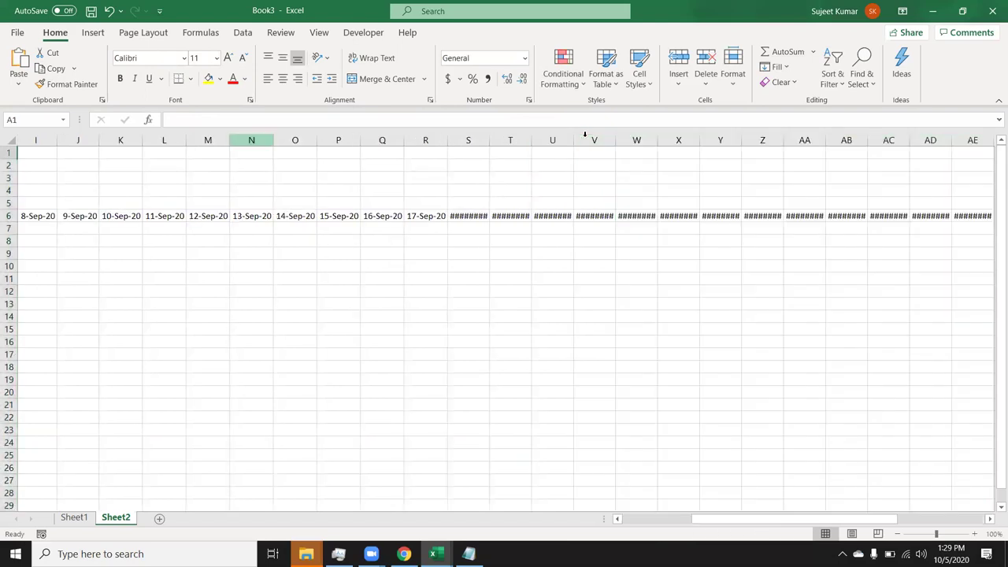
click(12, 140)
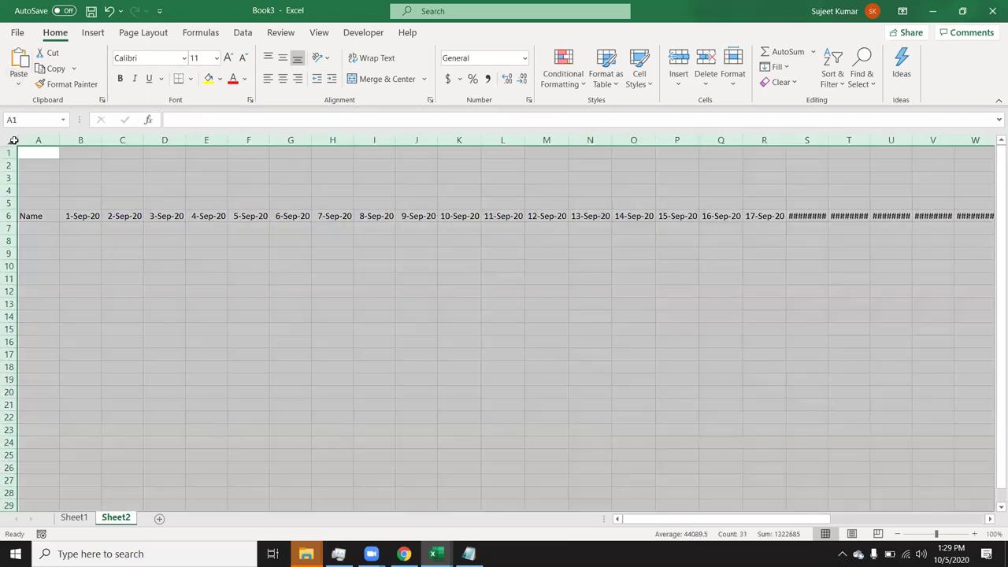
double_click(183, 140)
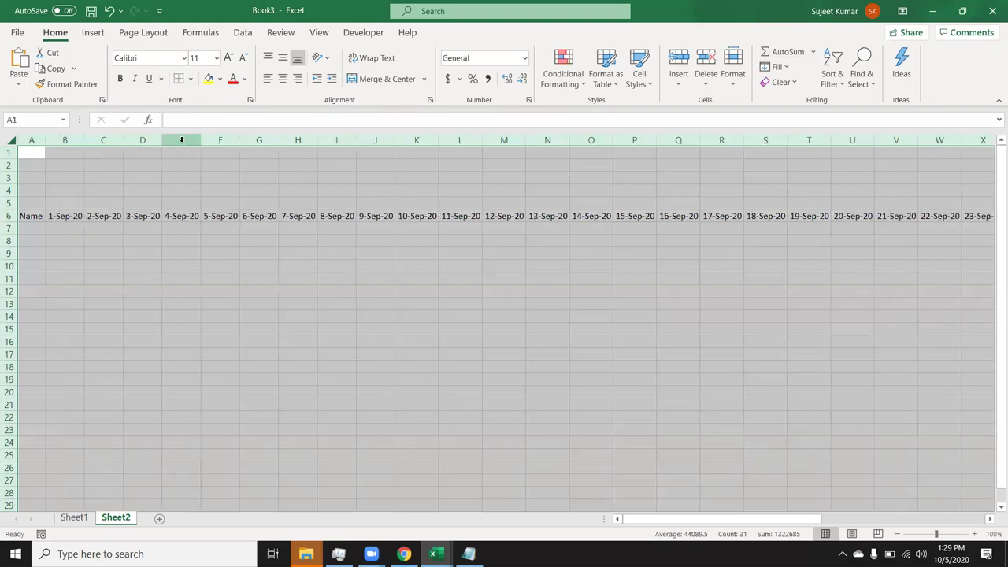
click(30, 233)
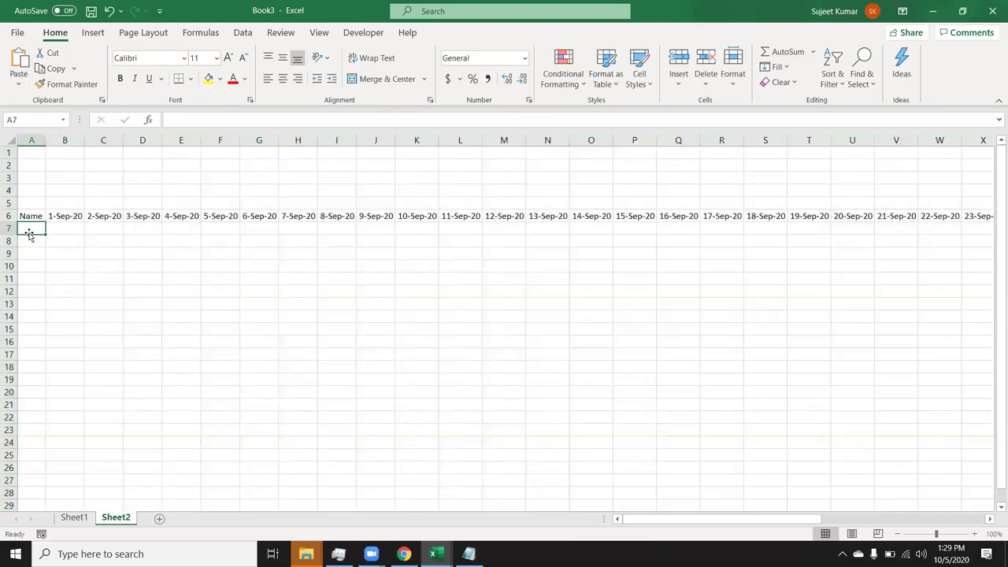
Replace the typed name in A7 with PER 1 and fill PER-1 through PER-11 down to A17.
text(Puja)
key(Return)
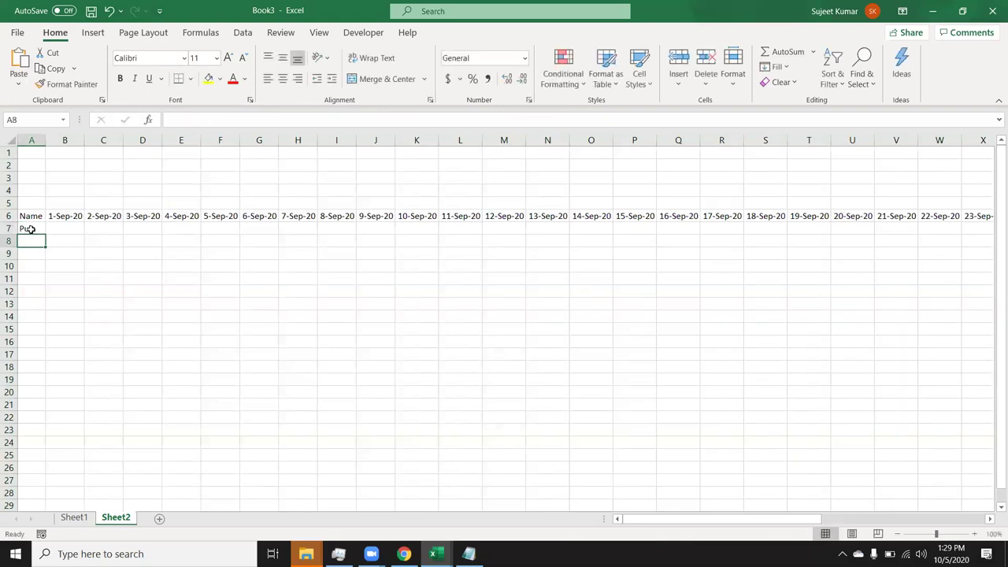
click(29, 229)
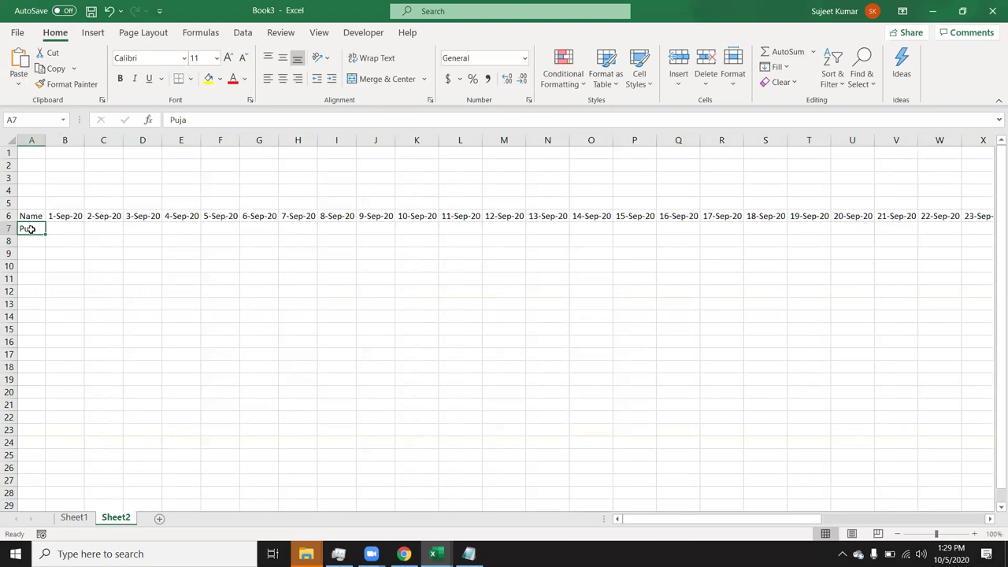
key(Return)
click(29, 230)
text(PER)
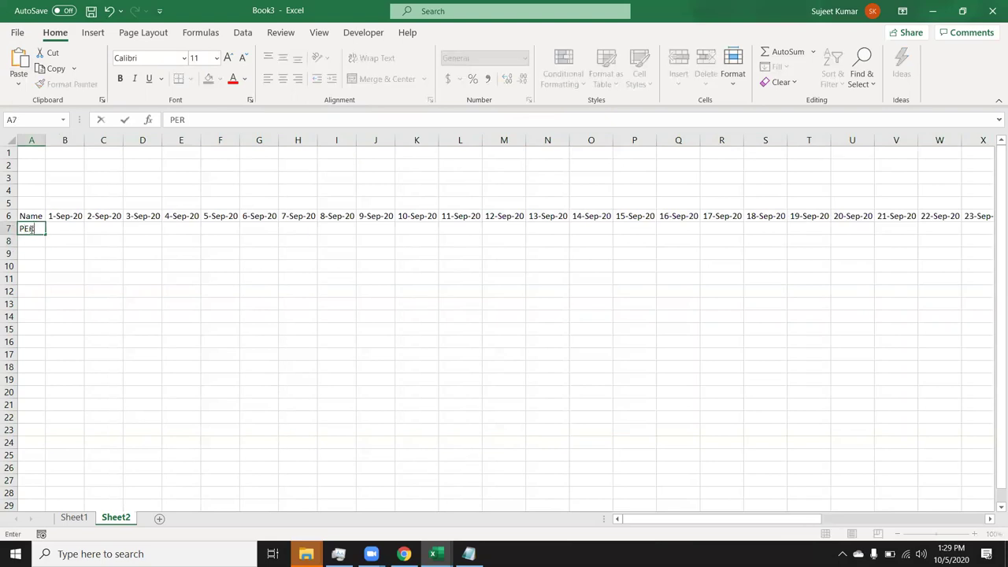
text( 1)
key(Return)
click(30, 229)
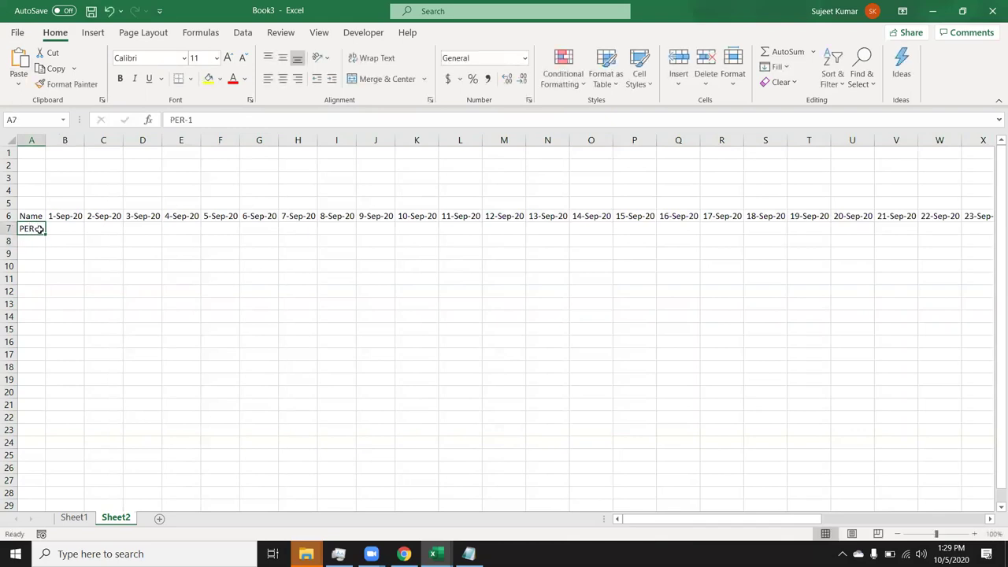
drag(45, 235, 23, 356)
Mark PER-1 present with P in B7 under 1-Sep-20.
click(64, 229)
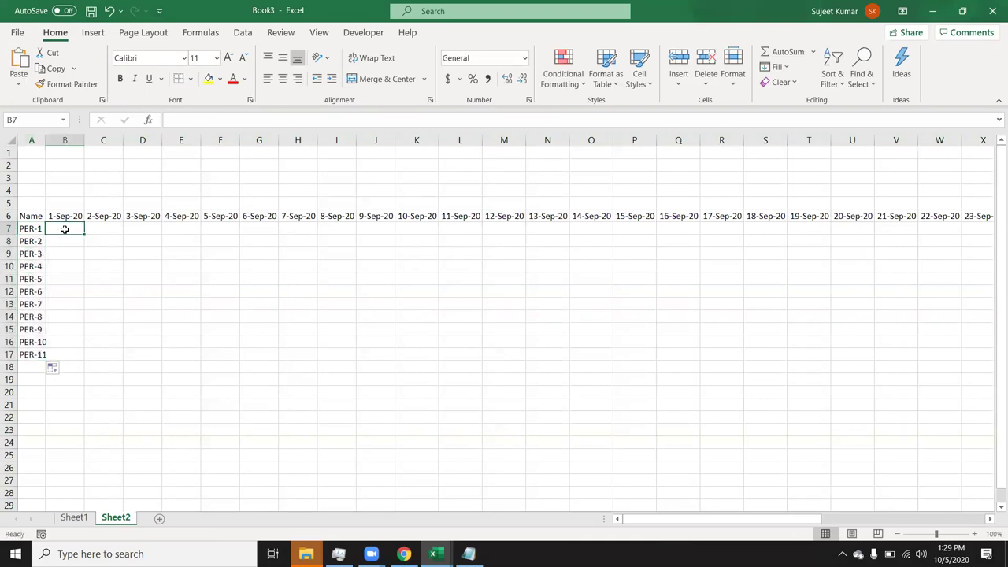
text(P)
key(Return)
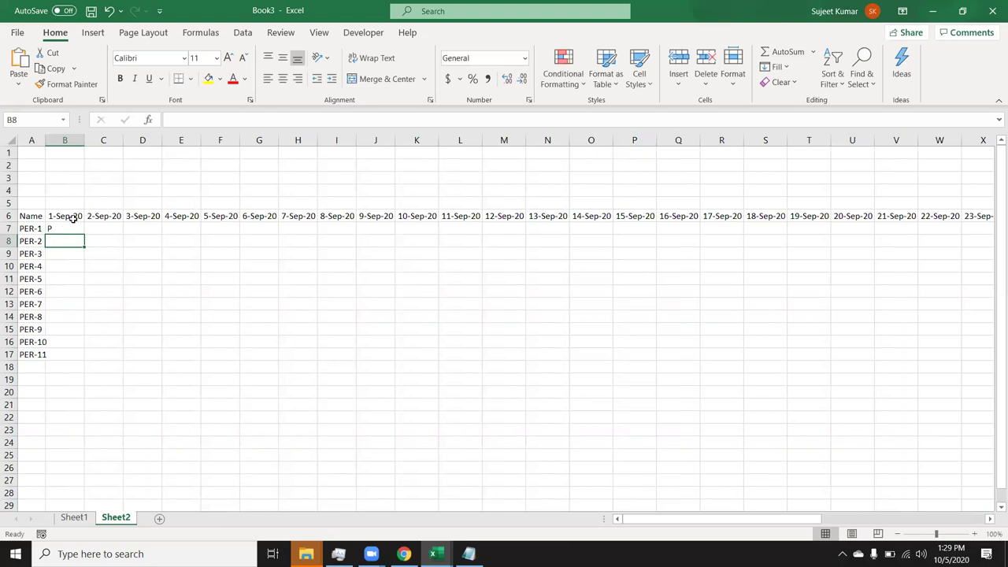
Inspect the 1-Sep-20 header in B6 and nearby cells, leaving B4 unedited with Esc.
click(77, 214)
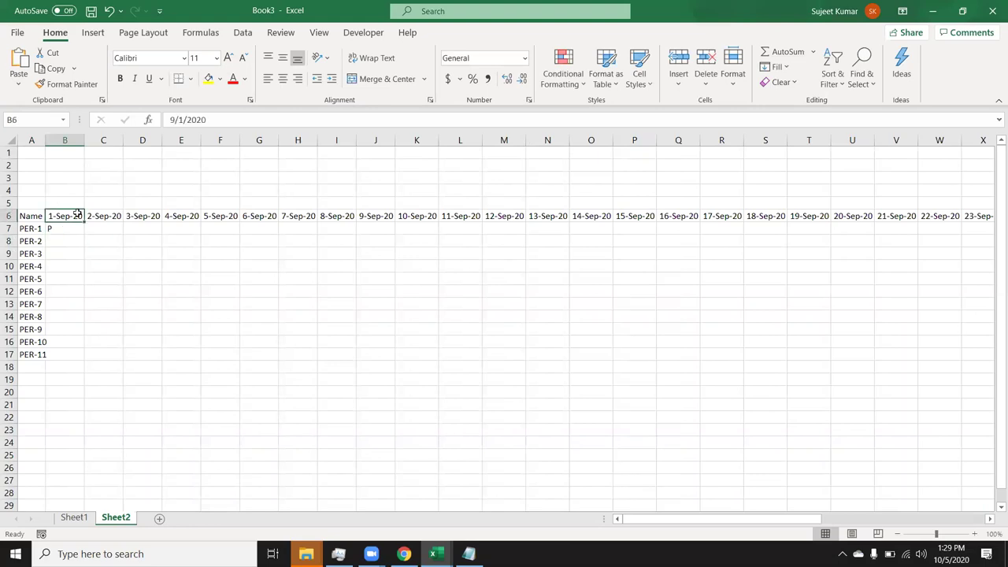
click(95, 265)
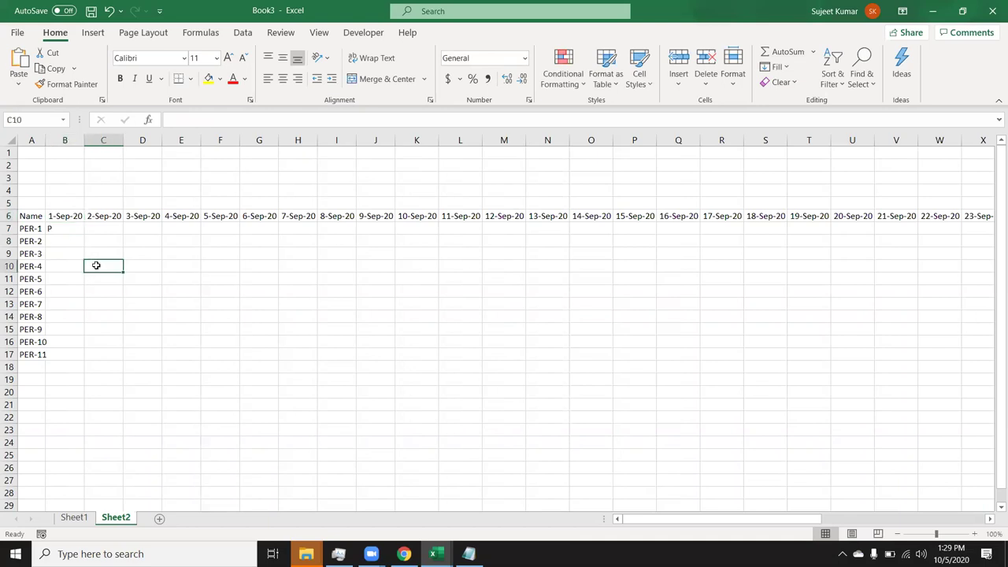
click(65, 214)
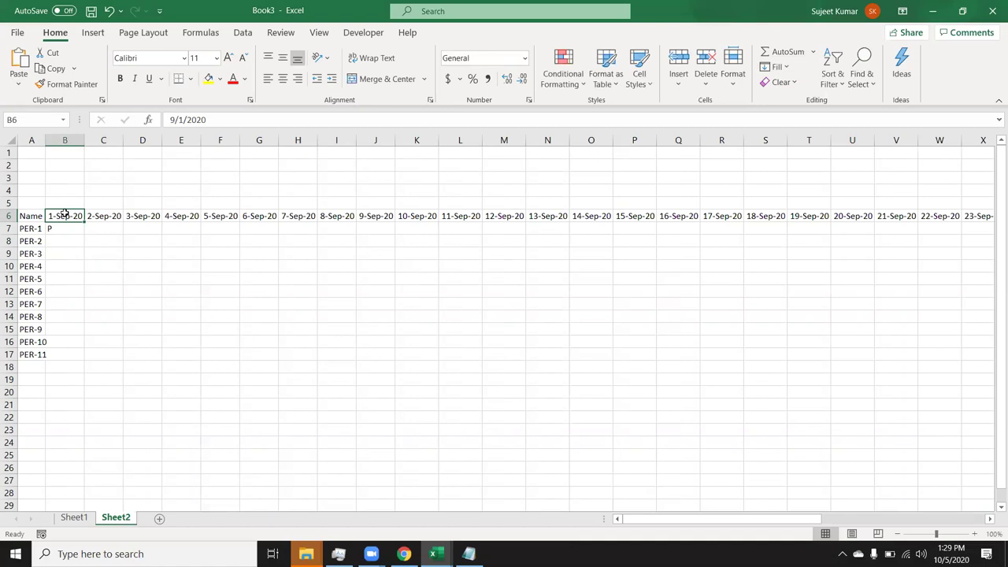
click(76, 204)
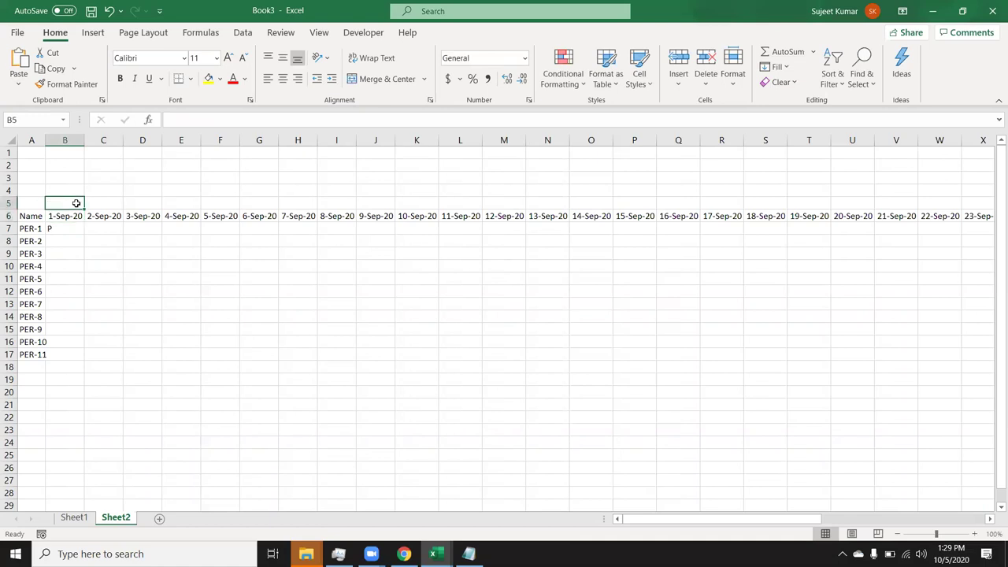
click(68, 219)
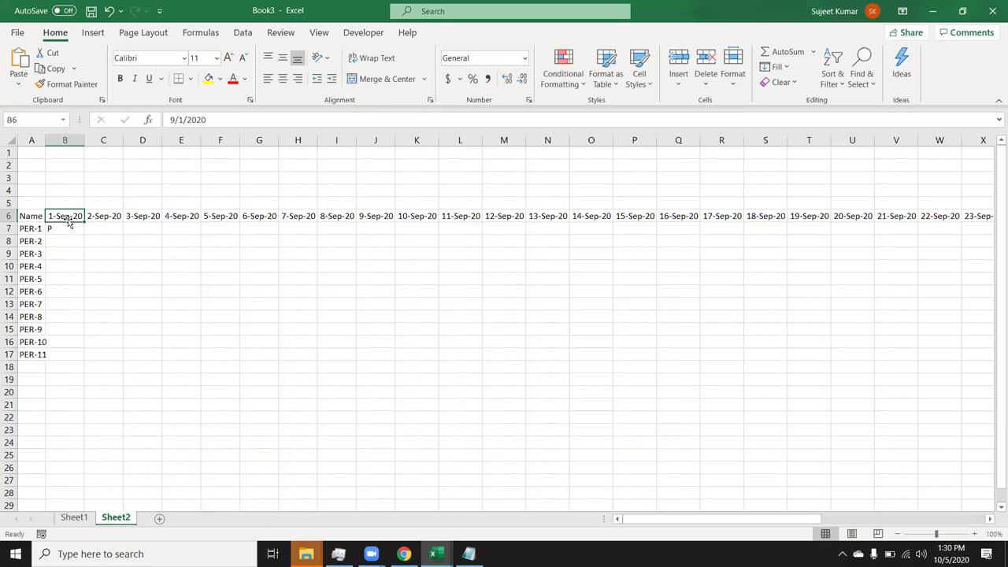
key(Up)
key(Up)
key(Up)
click(69, 189)
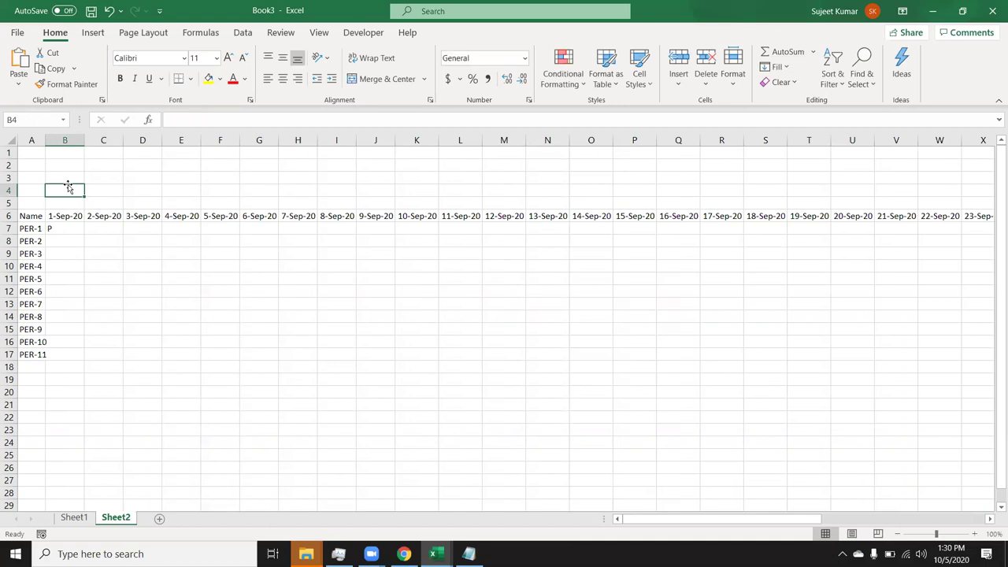
key(Escape)
Return to the workbook from the desktop and review Excel Options' Advanced settings, closing without changes.
key(super+d)
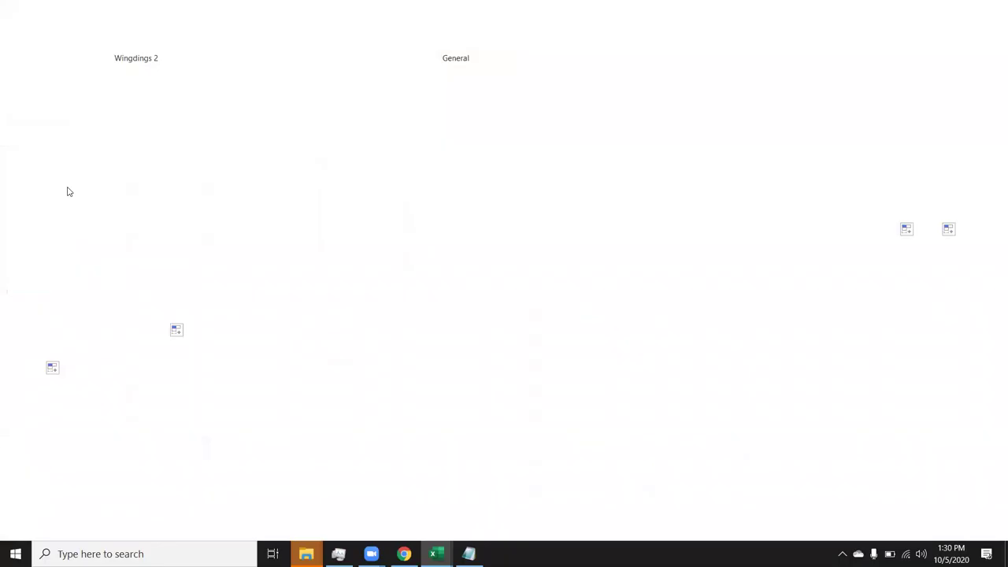
key(alt+Tab)
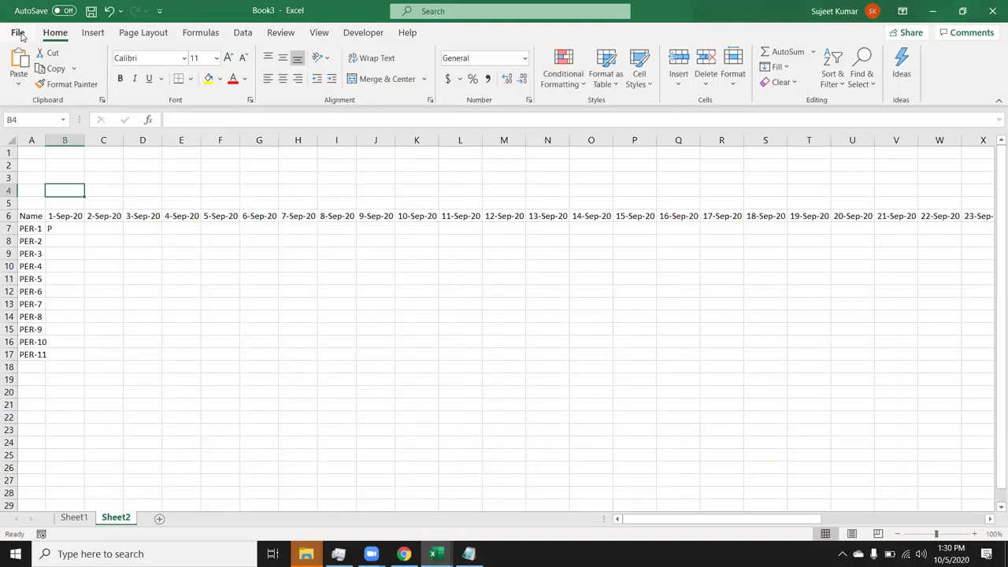
click(21, 36)
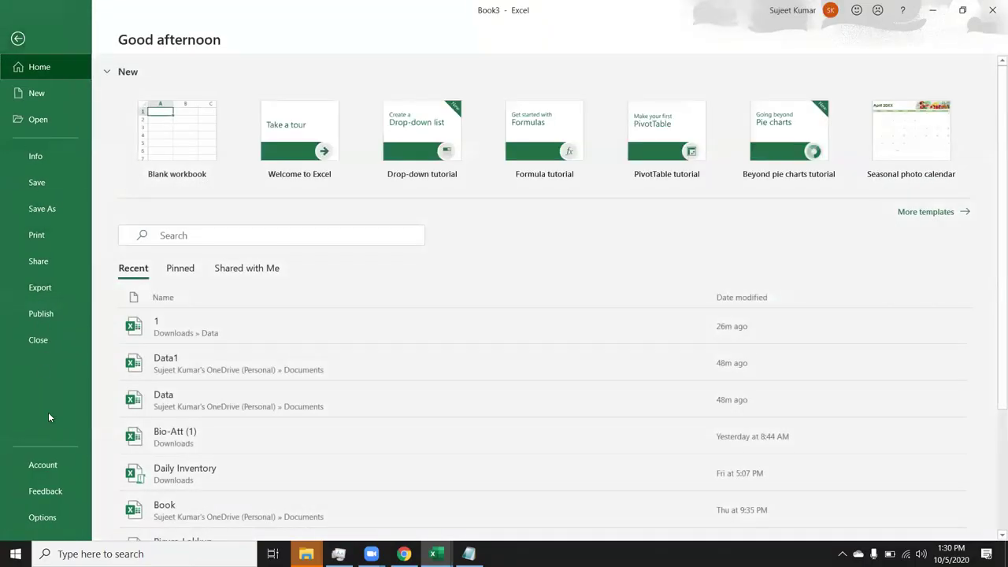
click(43, 518)
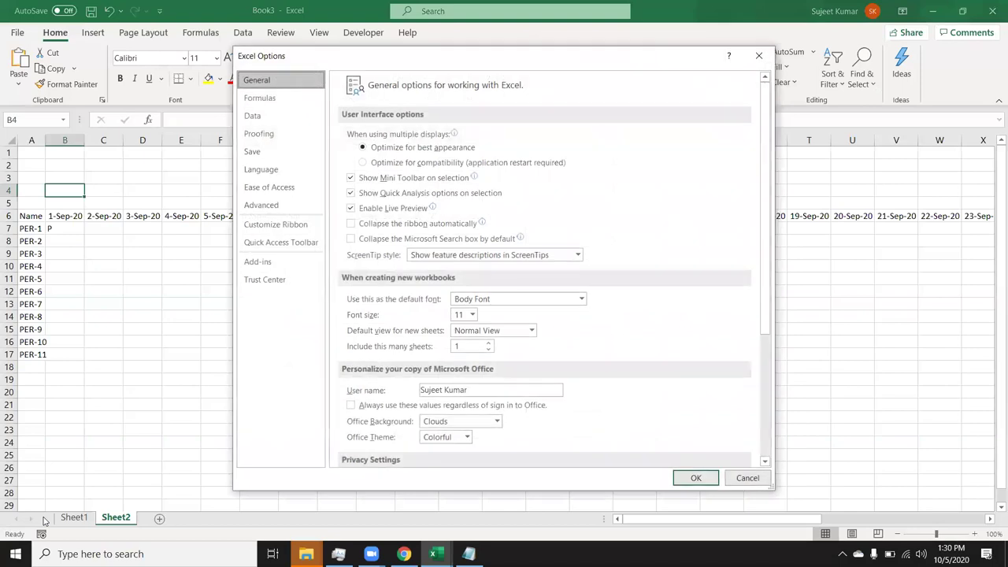
click(262, 206)
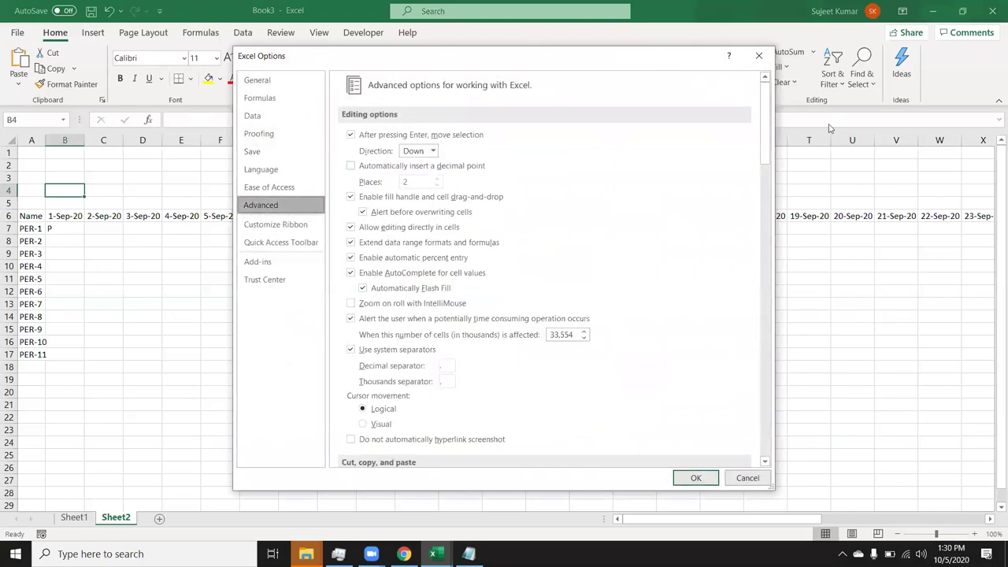
drag(765, 130, 771, 441)
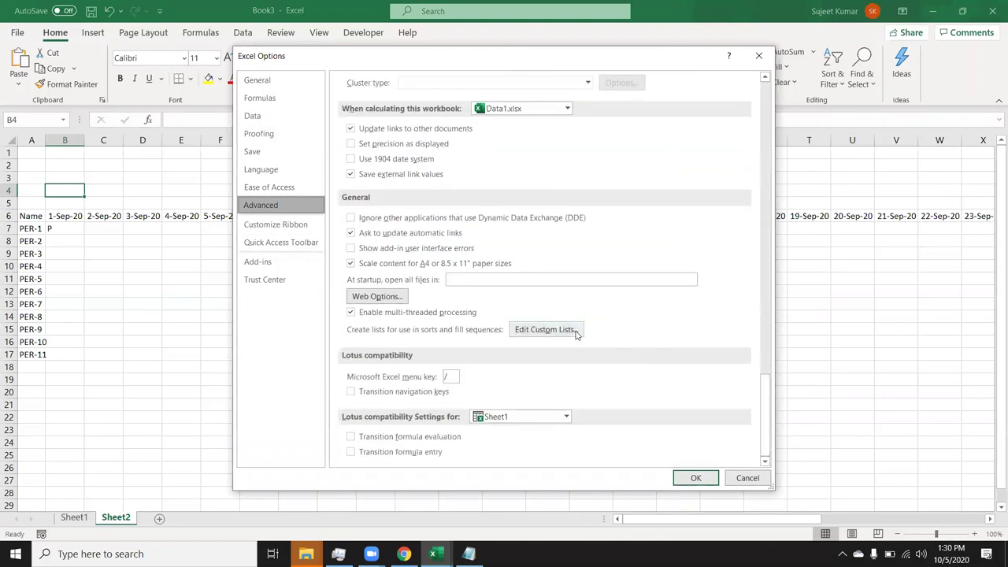
click(575, 332)
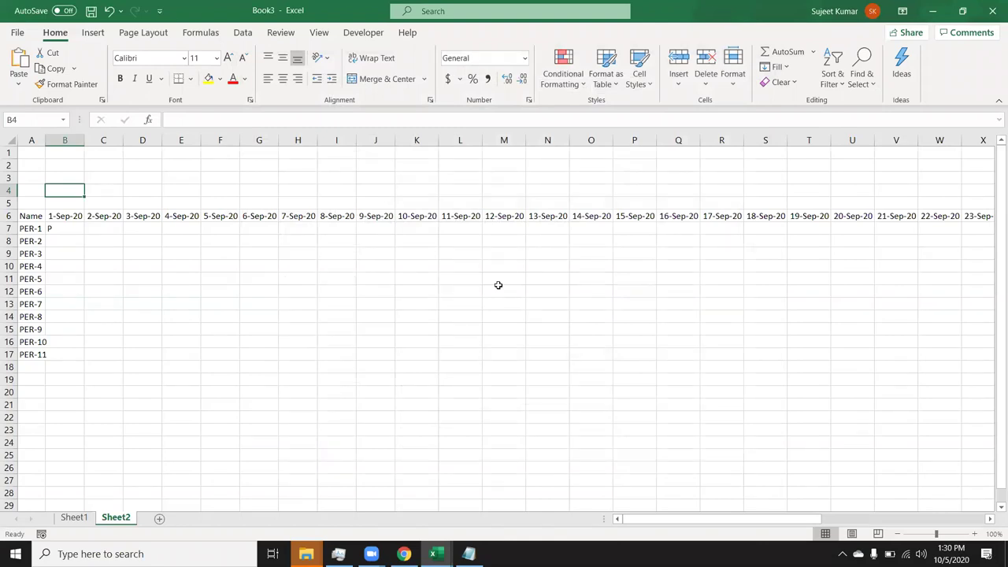
click(74, 215)
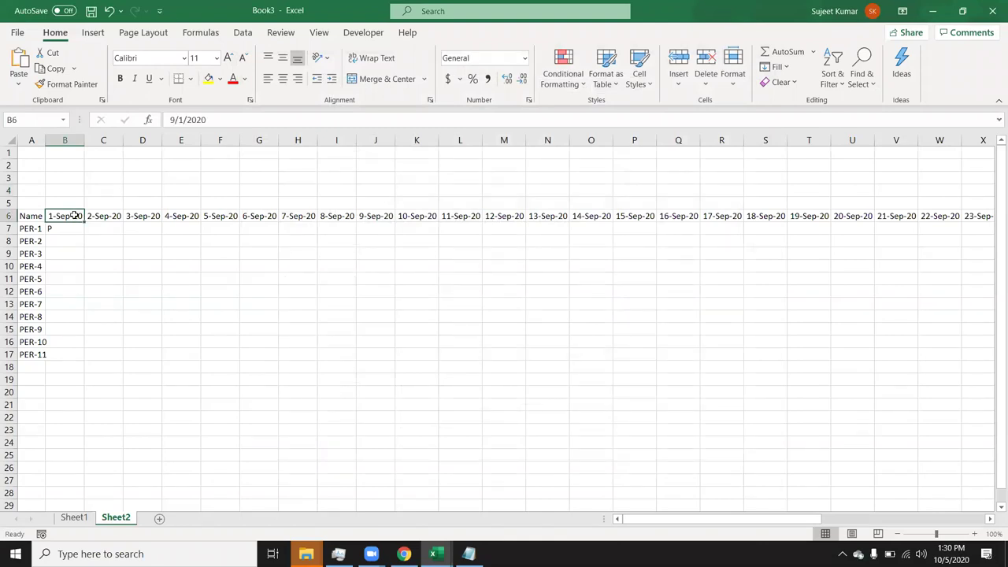
click(67, 238)
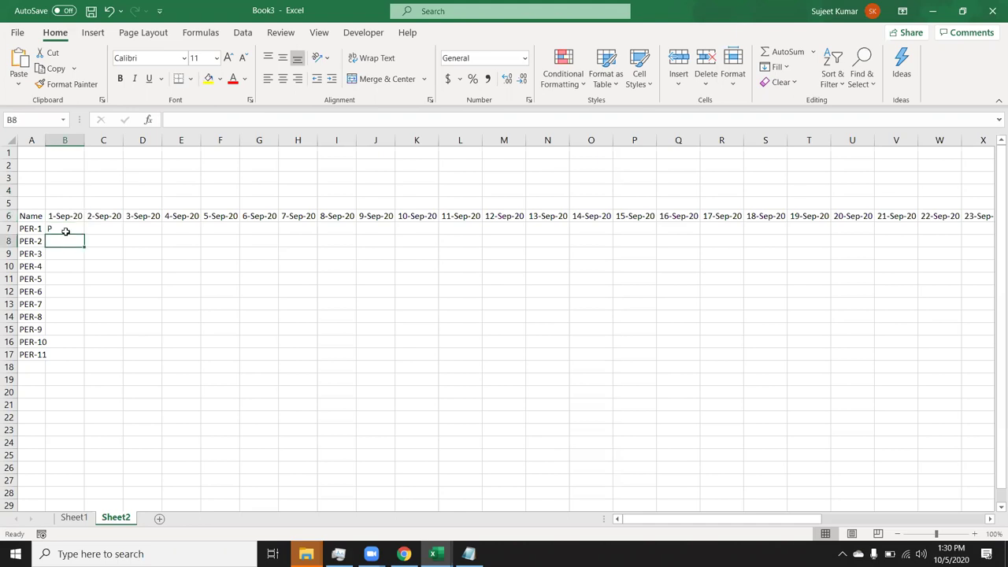
click(67, 230)
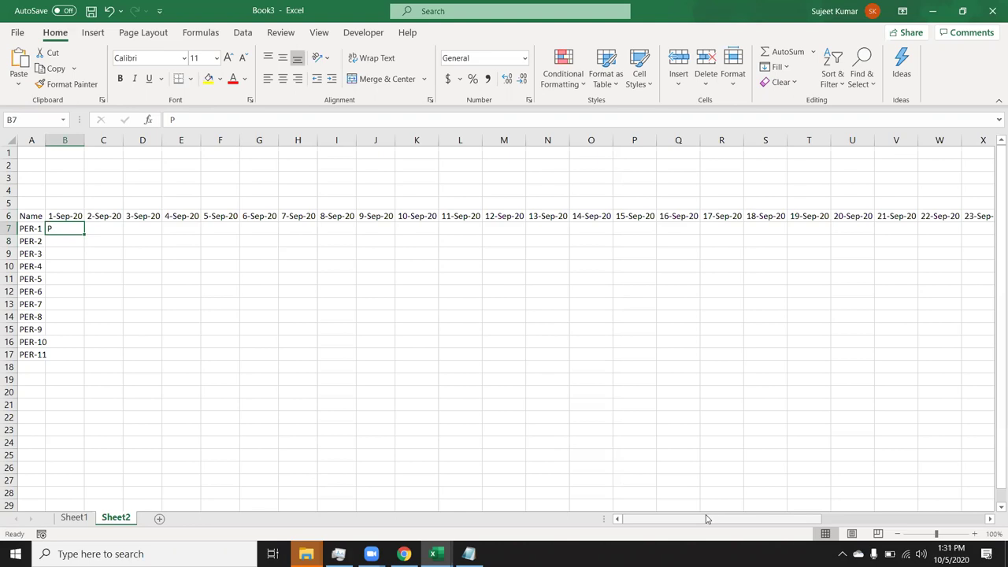
click(545, 384)
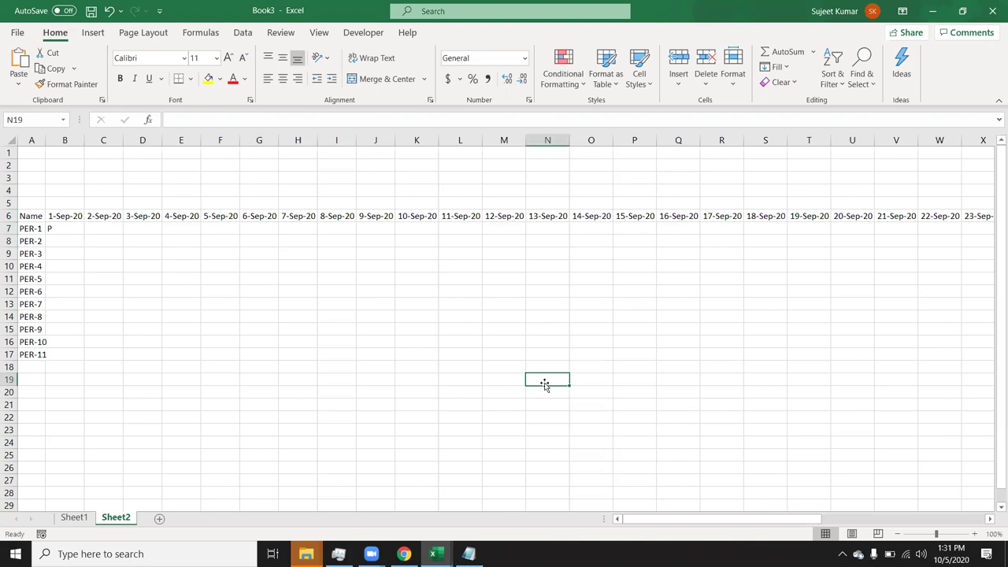
double_click(546, 383)
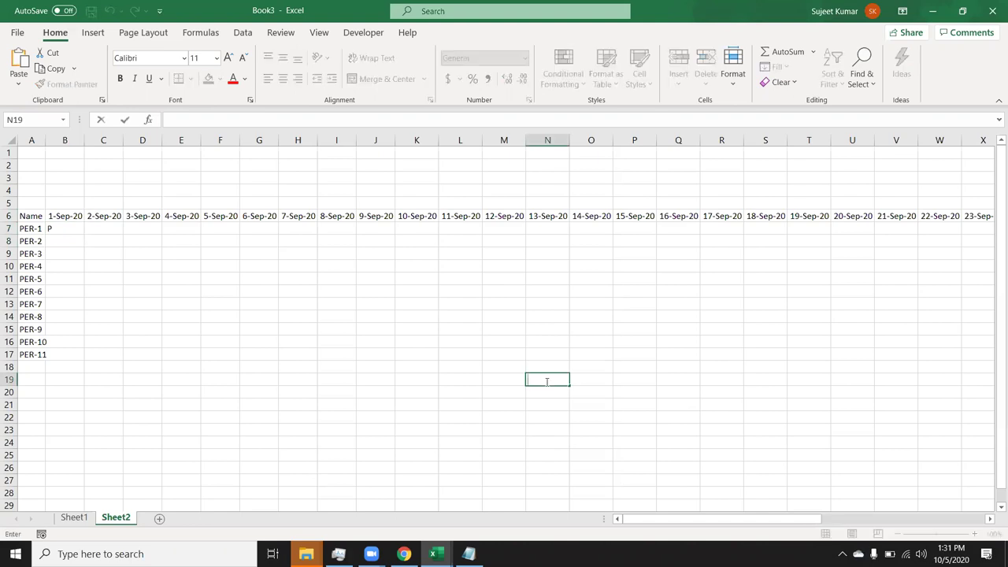
key(Escape)
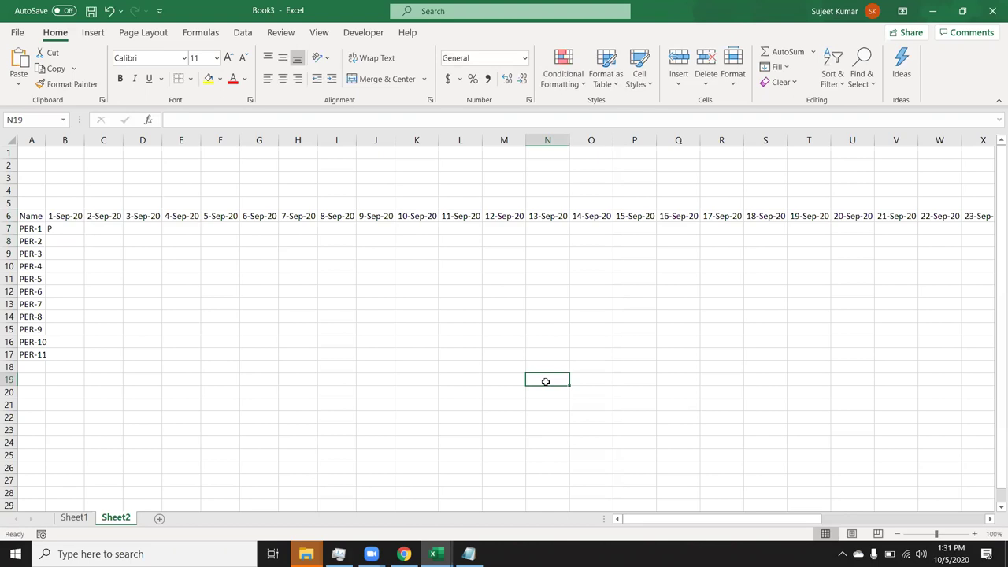
key(ctrl+n)
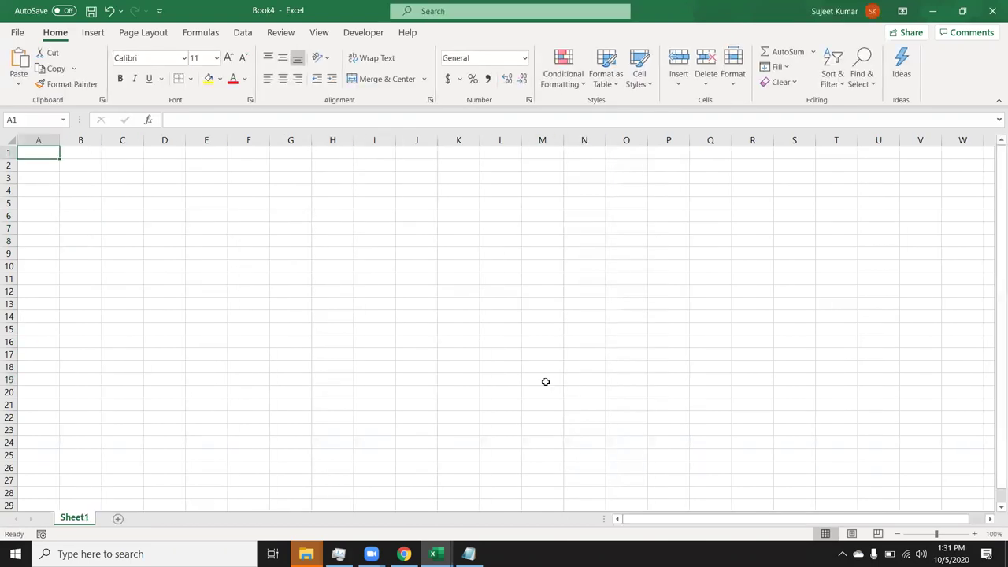
click(518, 369)
key(Down)
key(Down)
click(519, 368)
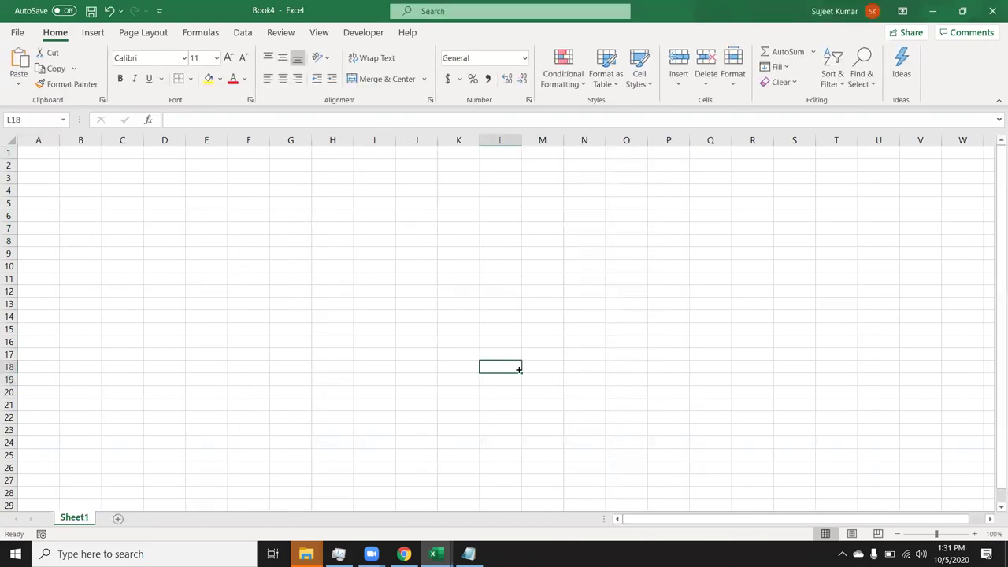
click(932, 11)
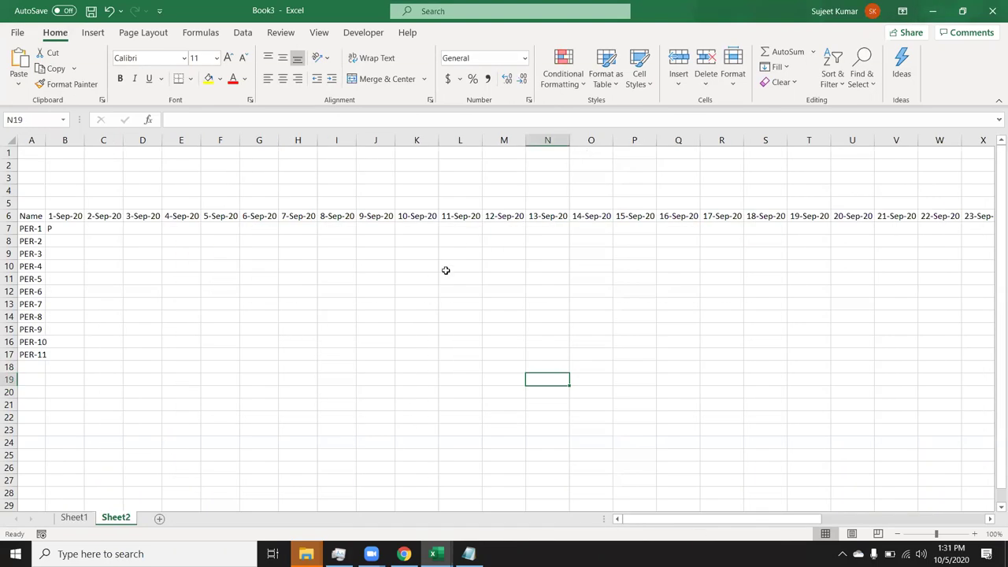
click(445, 270)
Select the attendance range B7:AE17, covering 1-Sep-20 to 30-Sep-20 for PER-1 to PER-11.
key(Up)
key(Up)
key(Up)
key(Left)
key(Left)
key(Left)
key(Left)
key(Home)
key(Up)
key(Right)
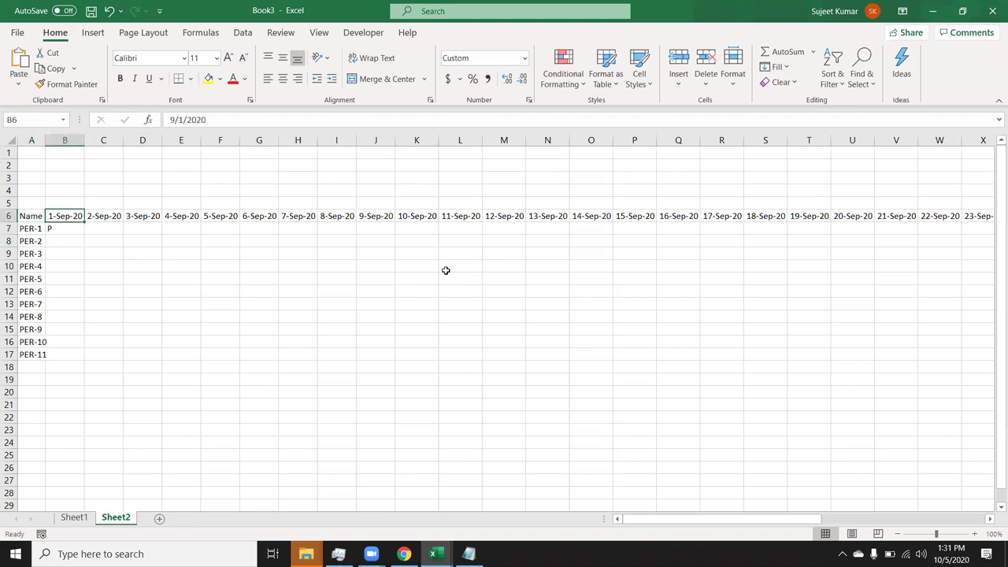
key(ctrl+Right)
key(Down)
key(ctrl+shift+Left)
key(shift+space)
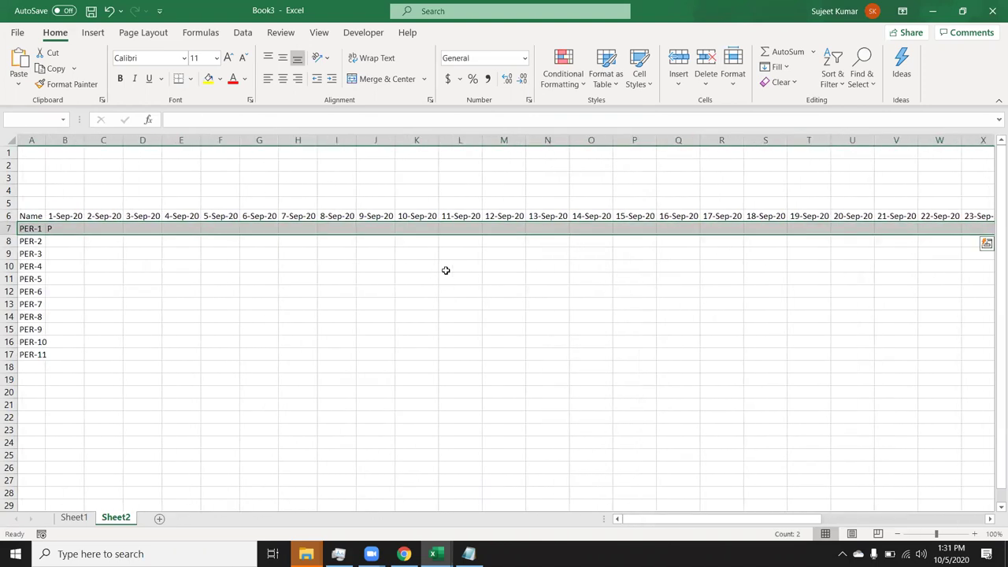
key(shift+Down)
key(shift+Down)
key(shift+Down)
key(shift+Down)
key(shift+Down)
key(shift+Down)
key(shift+Down)
key(shift+Down)
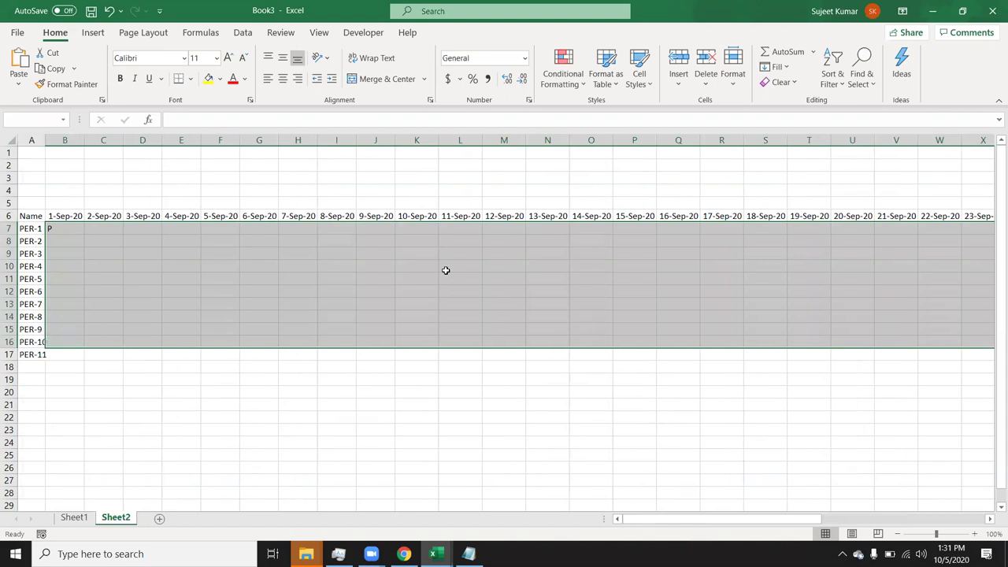
key(shift+Down)
Fill P into every cell of B7:AE17 using Ctrl+R and Ctrl+D.
key(ctrl+r)
key(ctrl+d)
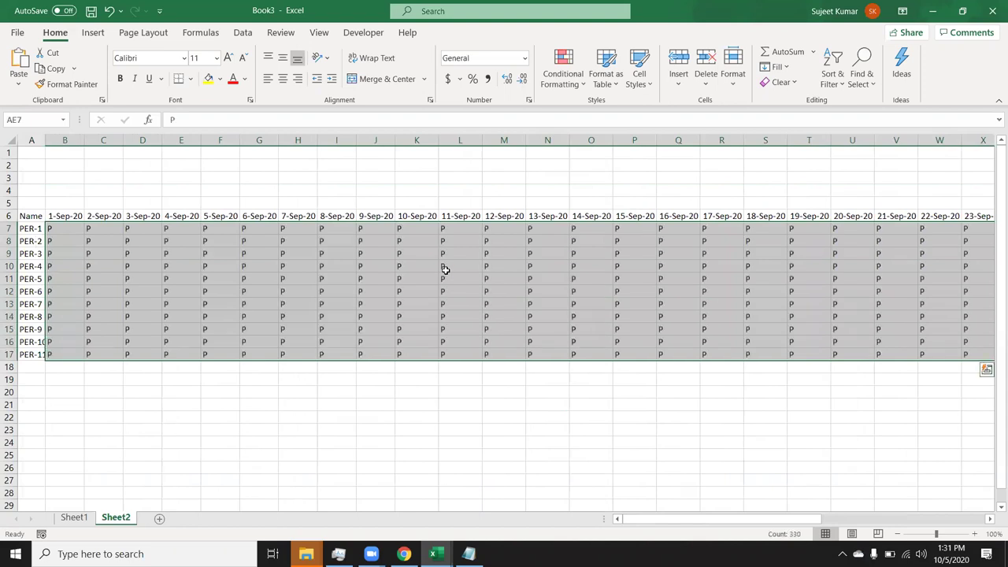
key(Right)
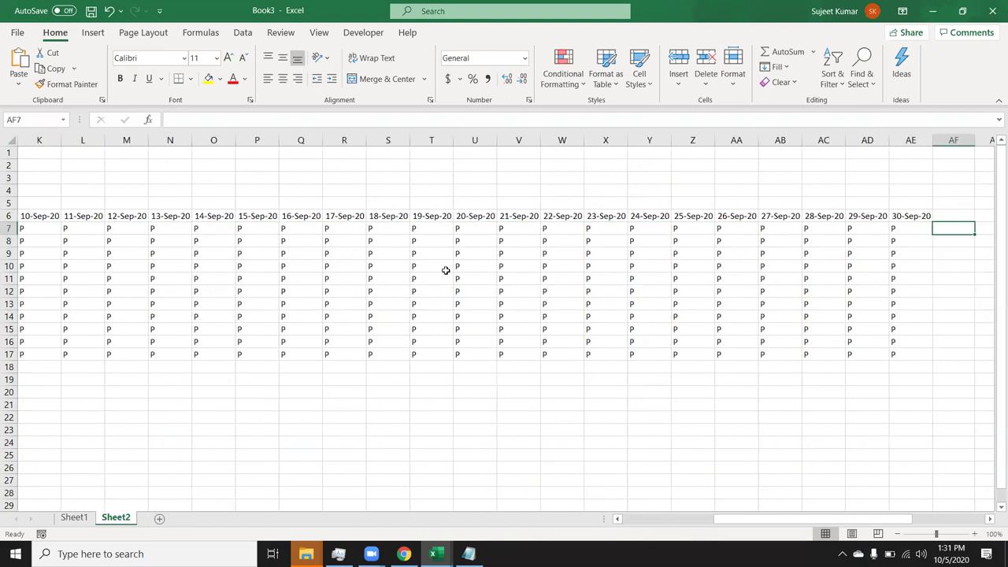
key(Home)
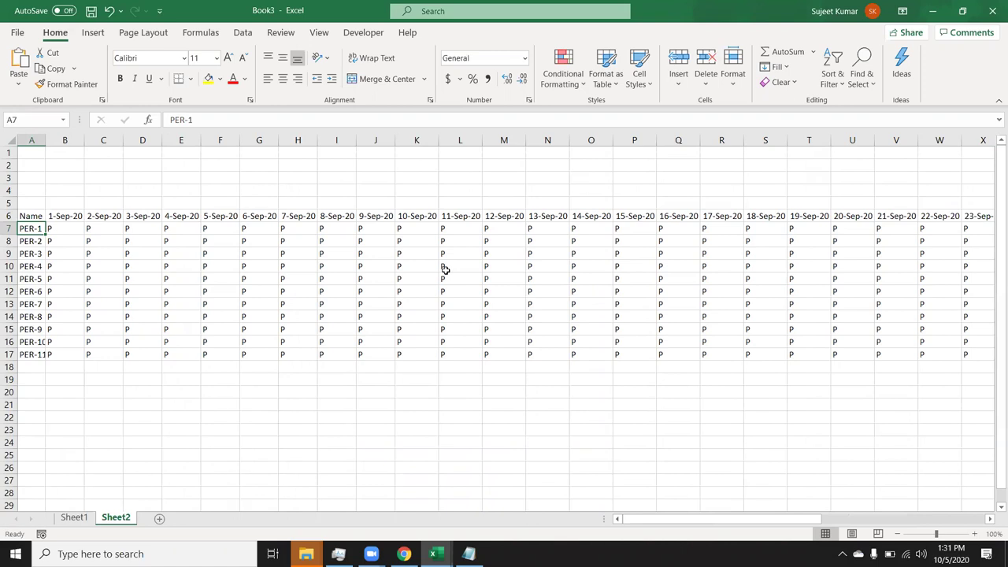
Set the print layout to Landscape orientation with Narrow margins.
key(ctrl+p)
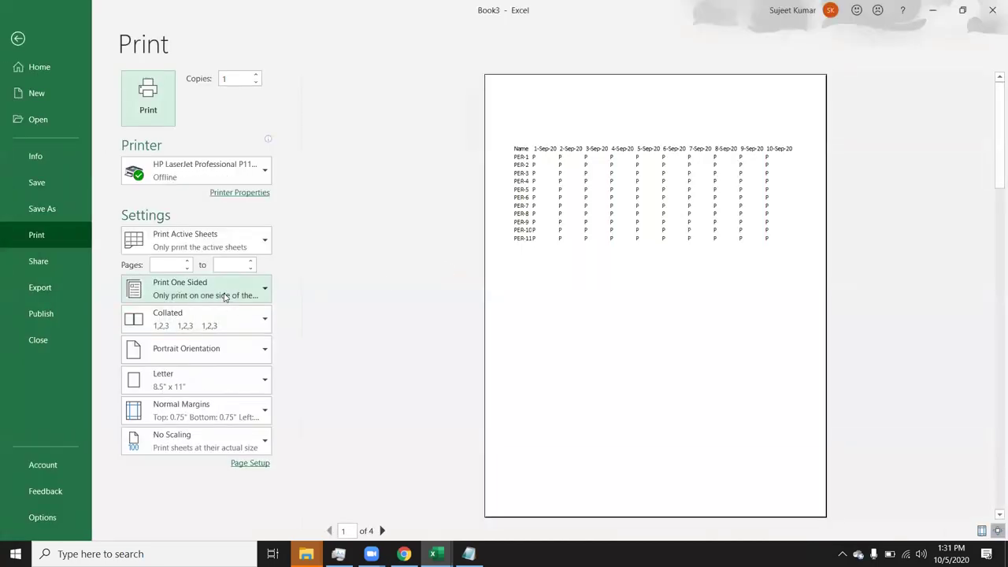
click(206, 354)
click(192, 410)
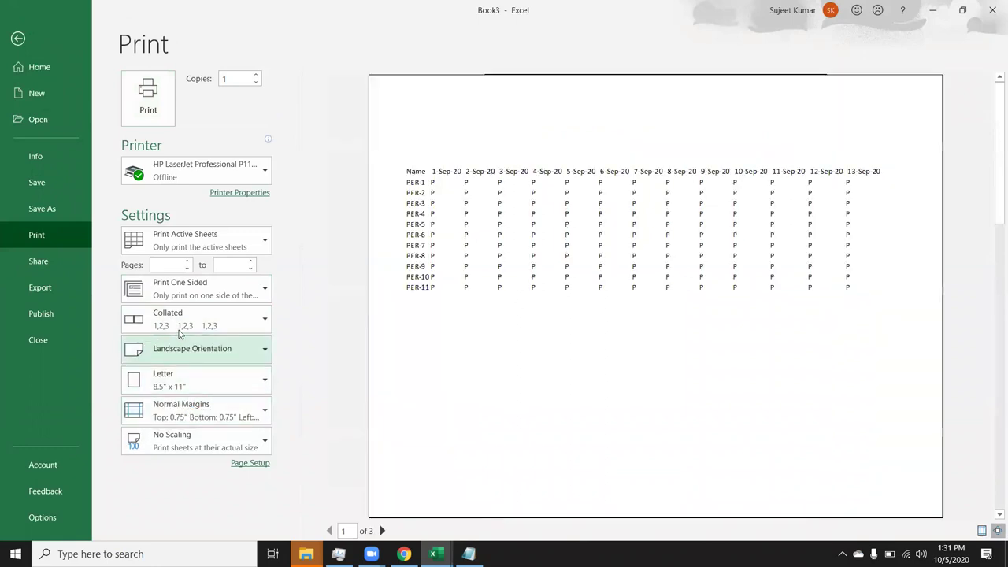
click(190, 413)
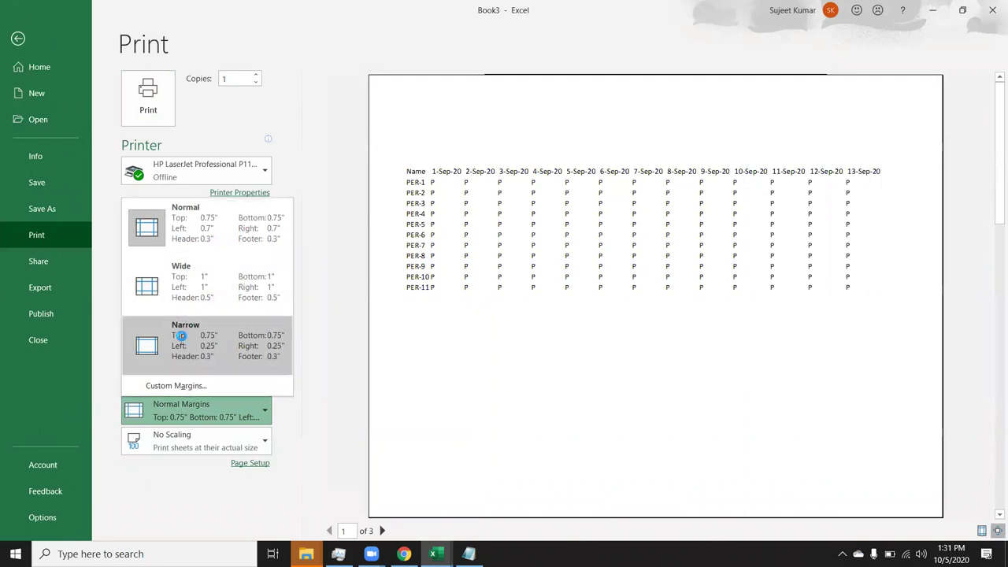
click(183, 340)
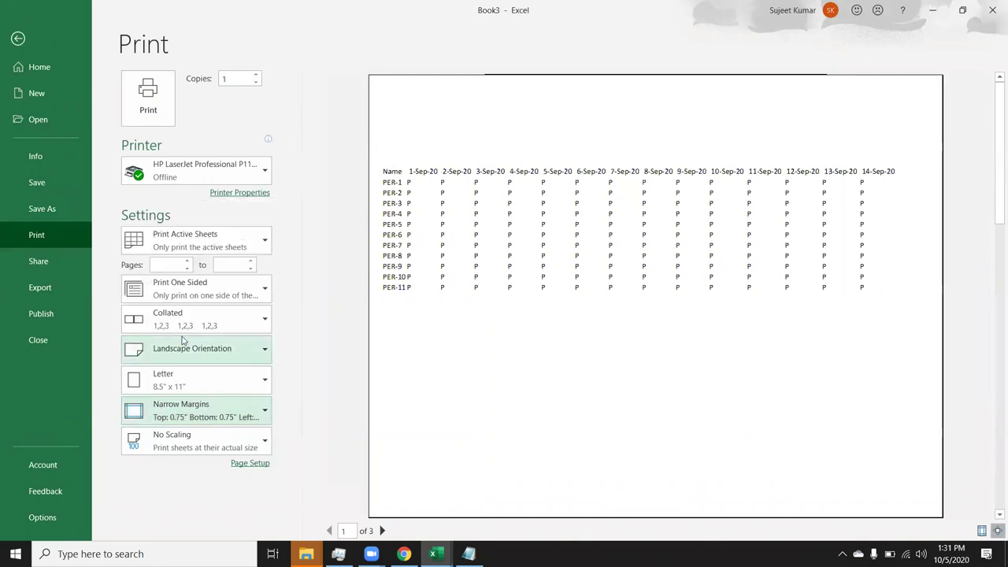
key(Escape)
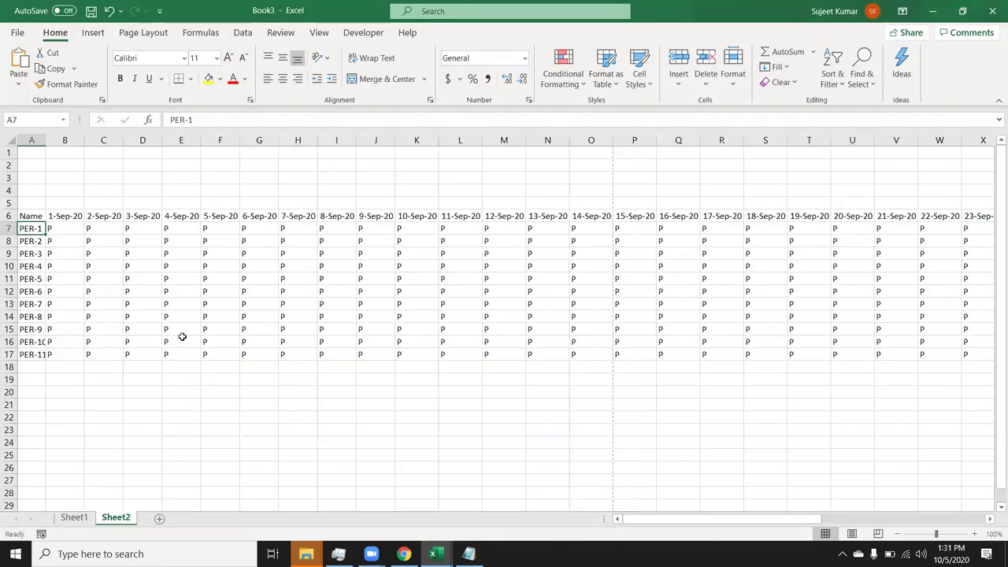
Select the header row from Name through 30-Sep-20.
click(51, 218)
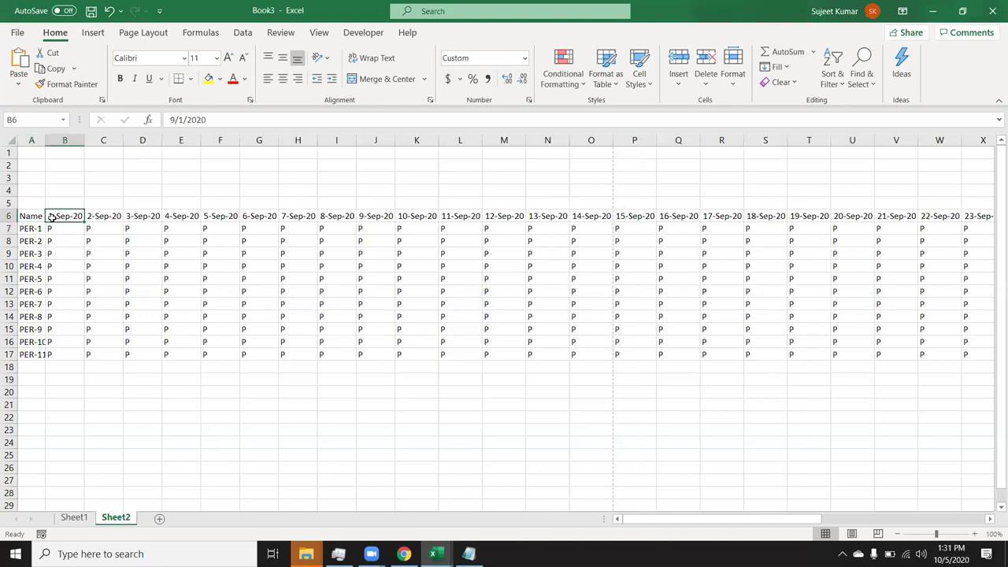
key(Left)
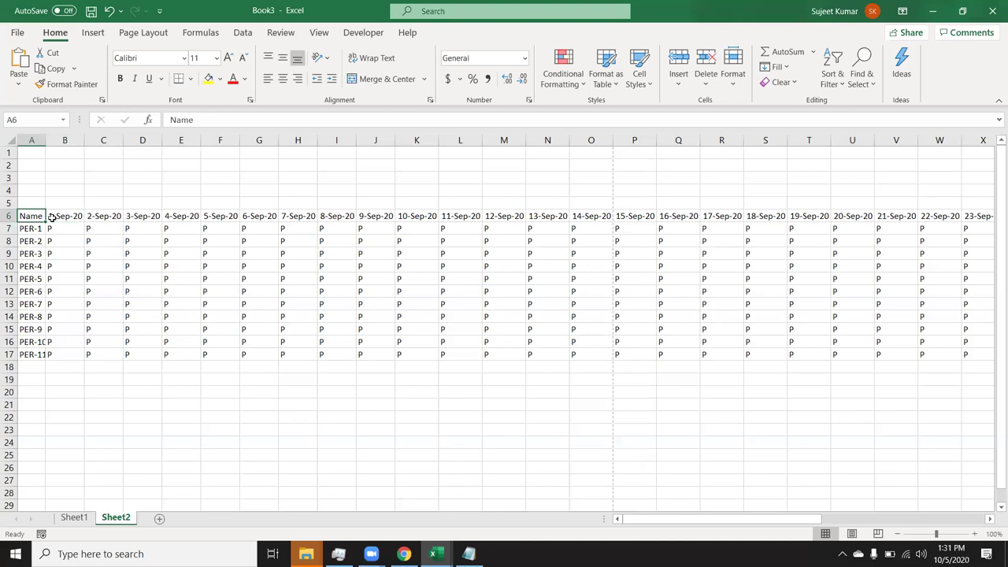
key(ctrl+shift+Right)
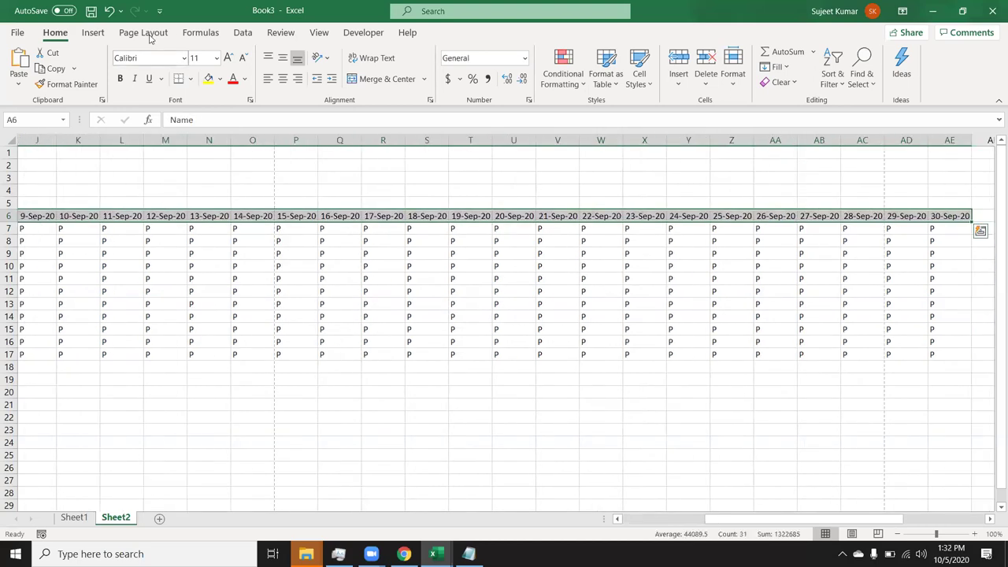
Rotate the row 6 headers to read upward and auto-fit every column to narrower widths.
click(320, 57)
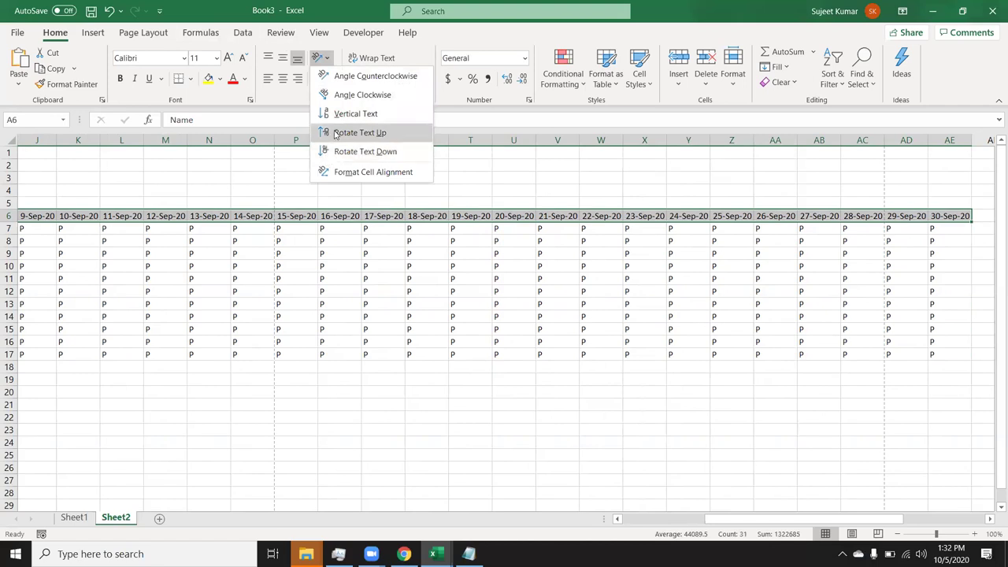
click(334, 130)
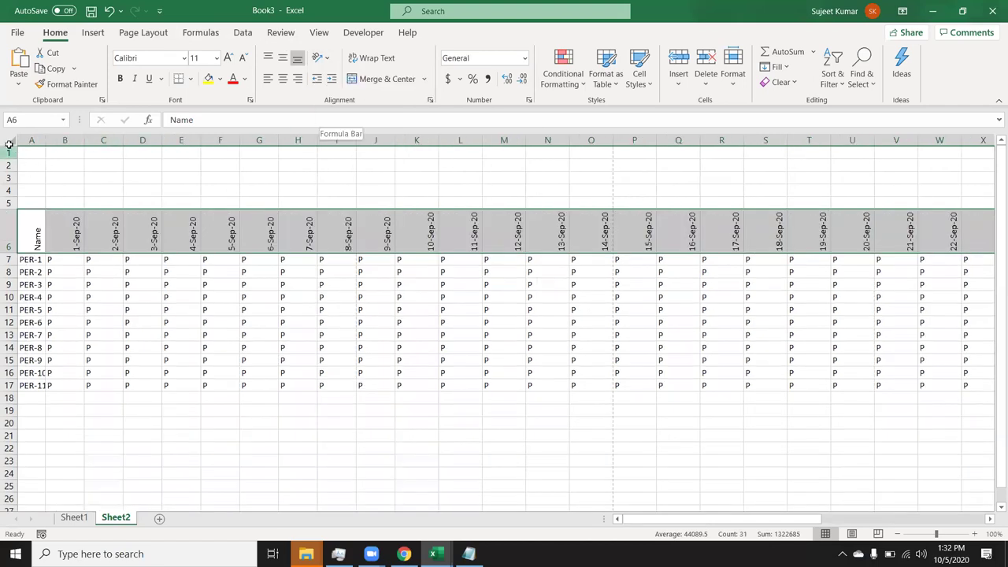
click(9, 143)
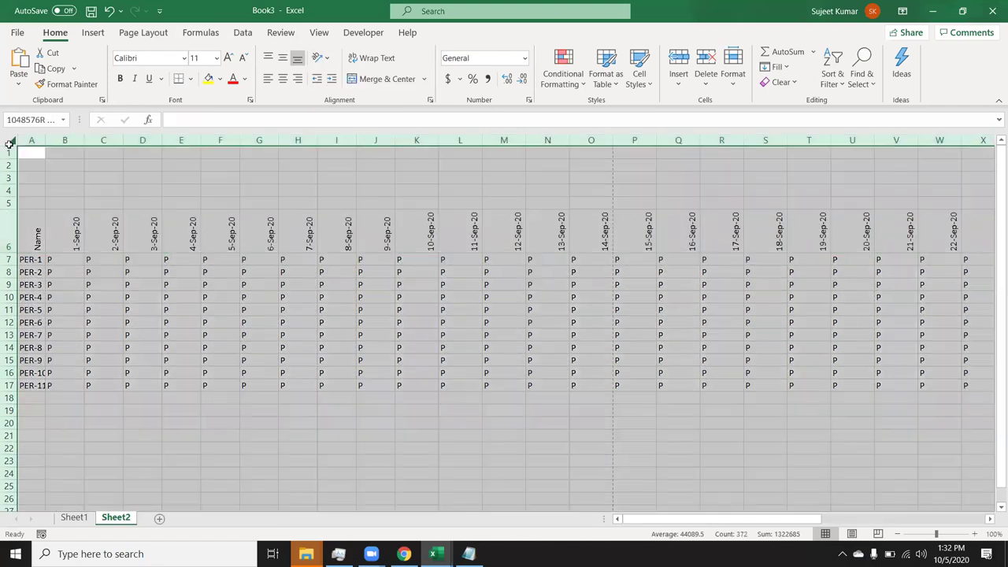
double_click(85, 140)
click(137, 289)
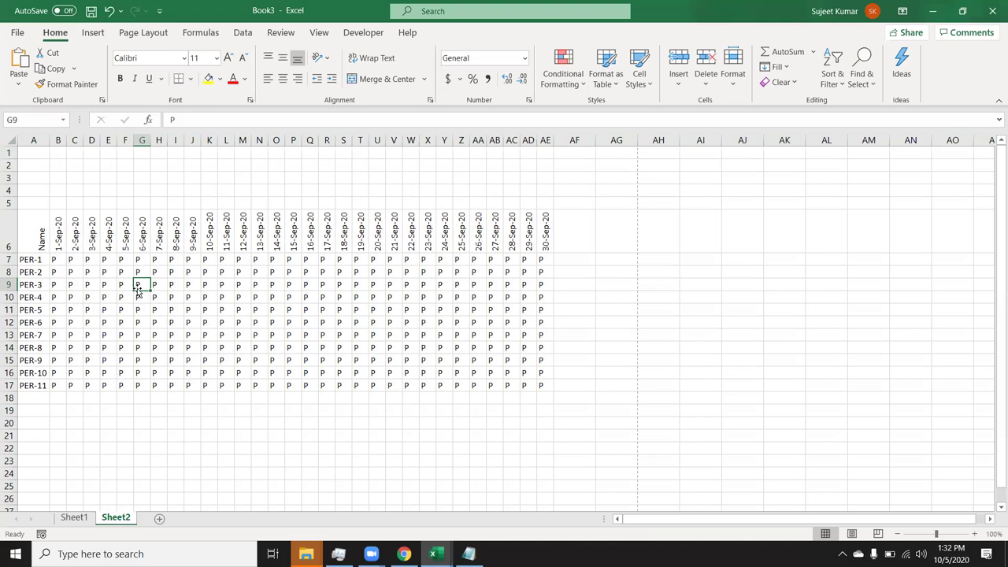
click(68, 240)
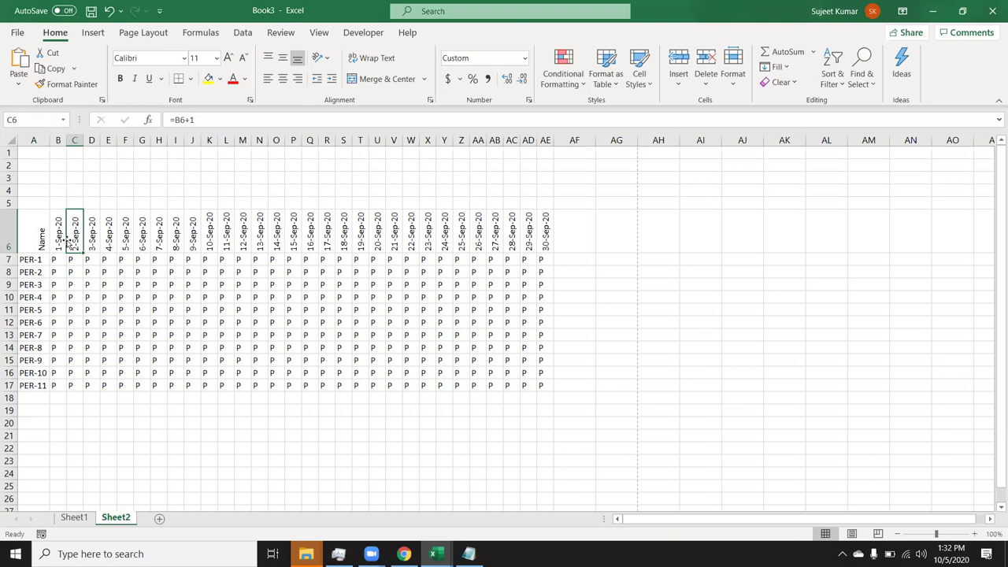
click(93, 260)
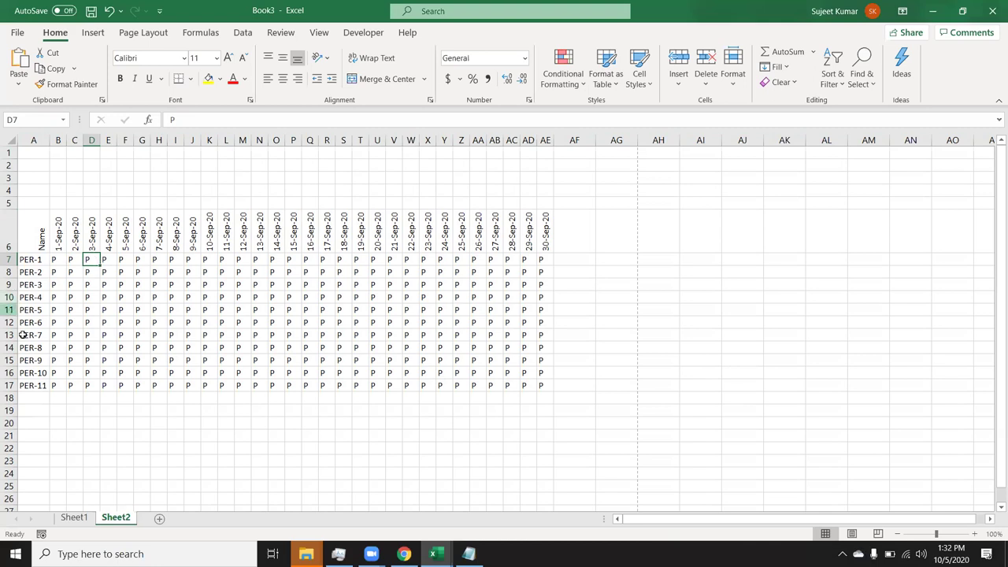
Look over Sheet1's cells, then go back to the Sheet2 attendance grid.
click(76, 517)
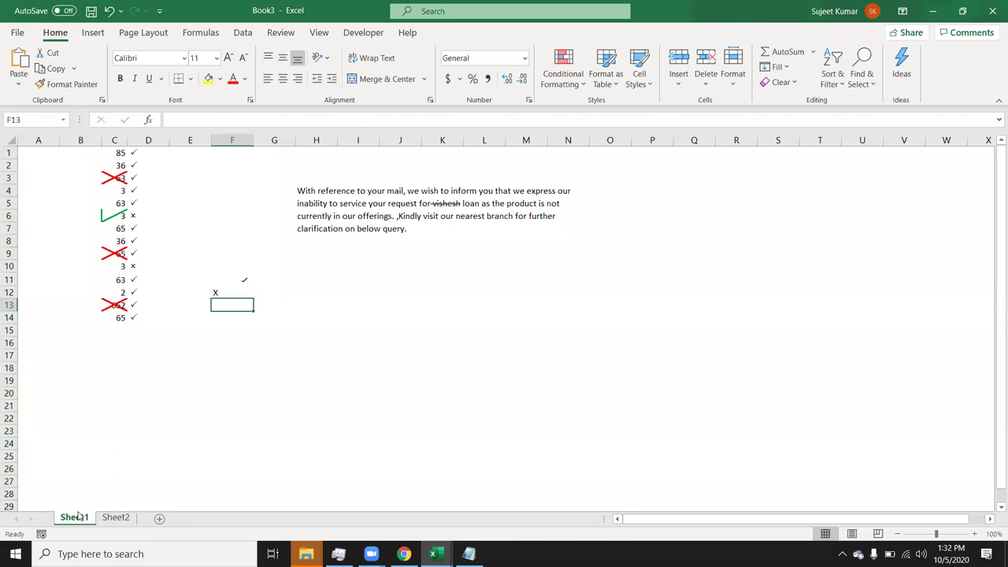
click(298, 483)
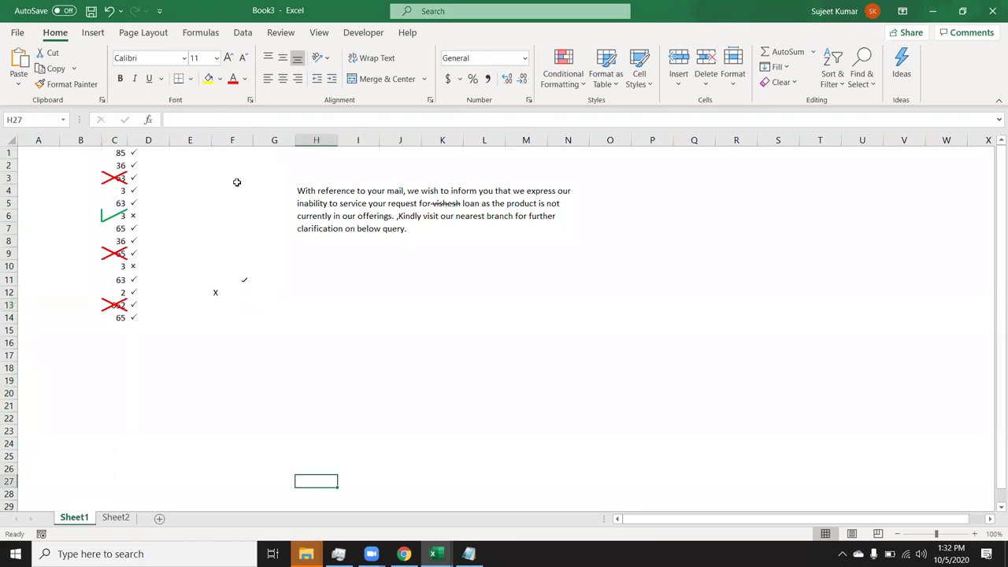
click(340, 290)
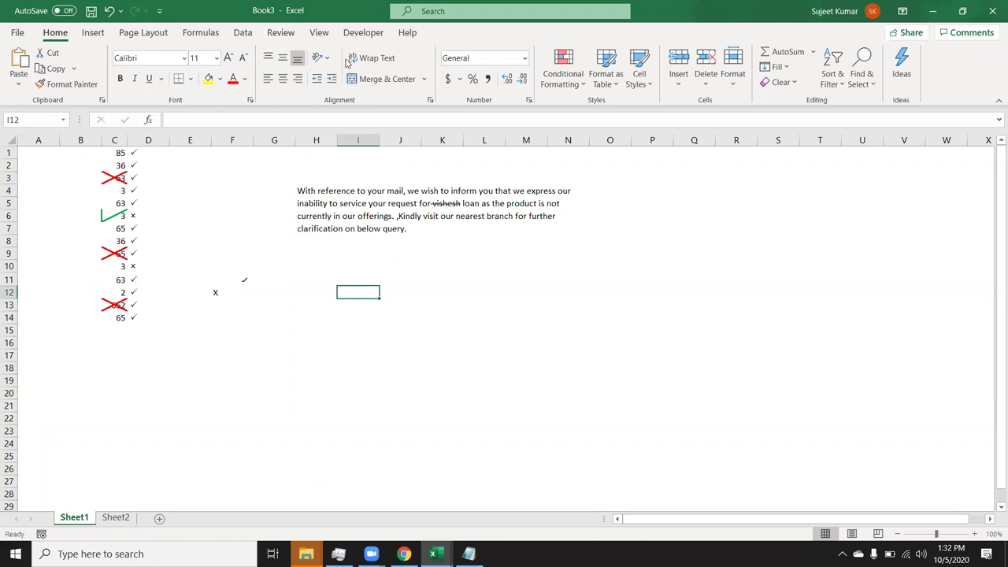
click(118, 519)
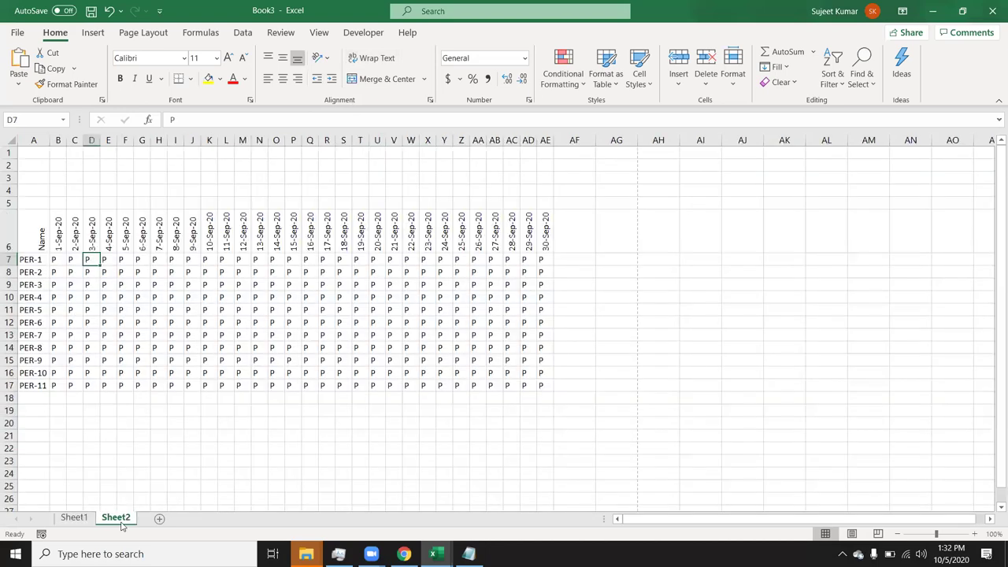
Add a new sheet, enter a person's name in A1, and wrap its text.
click(160, 519)
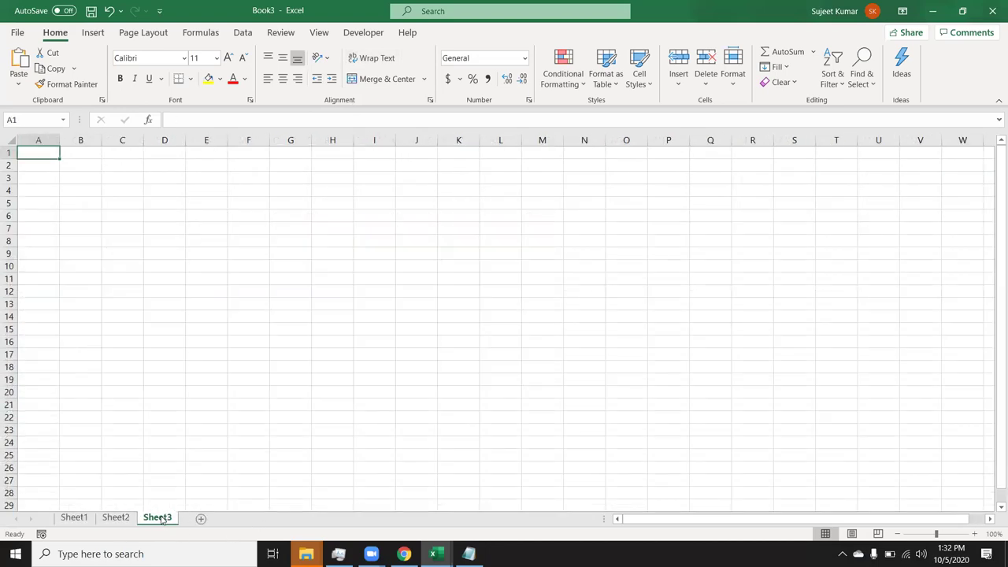
text(Sujeet)
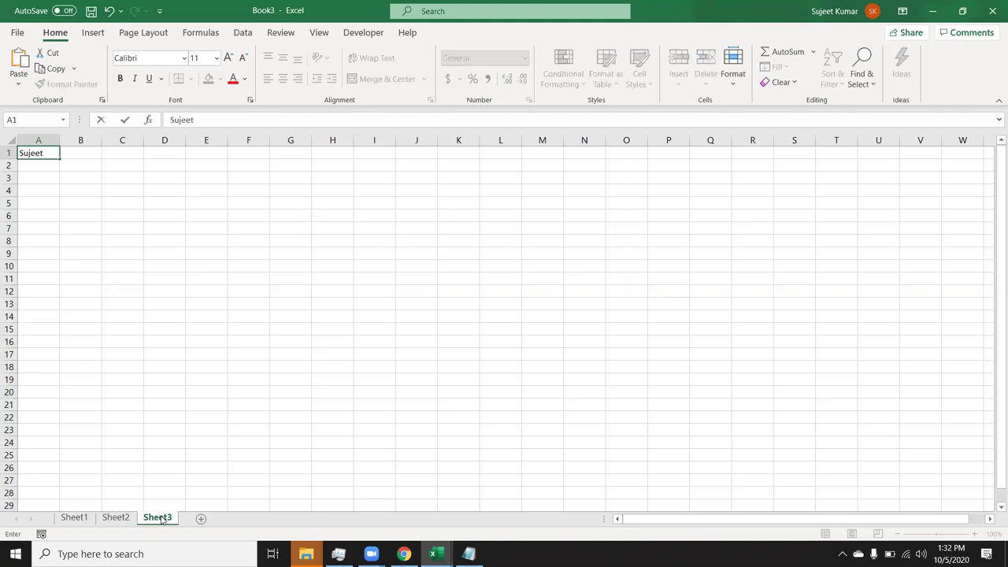
text( Kumar)
key(Return)
key(Up)
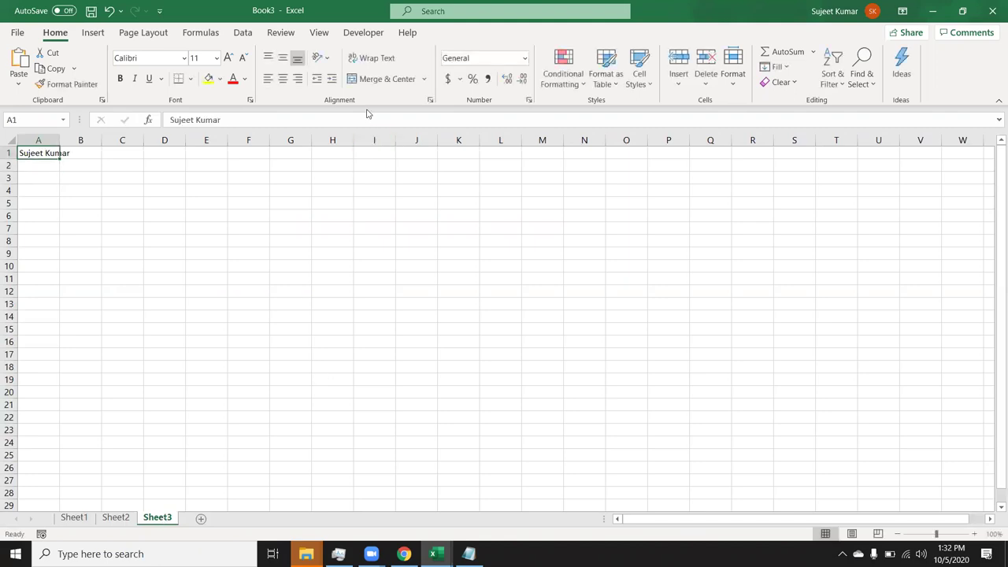
click(365, 59)
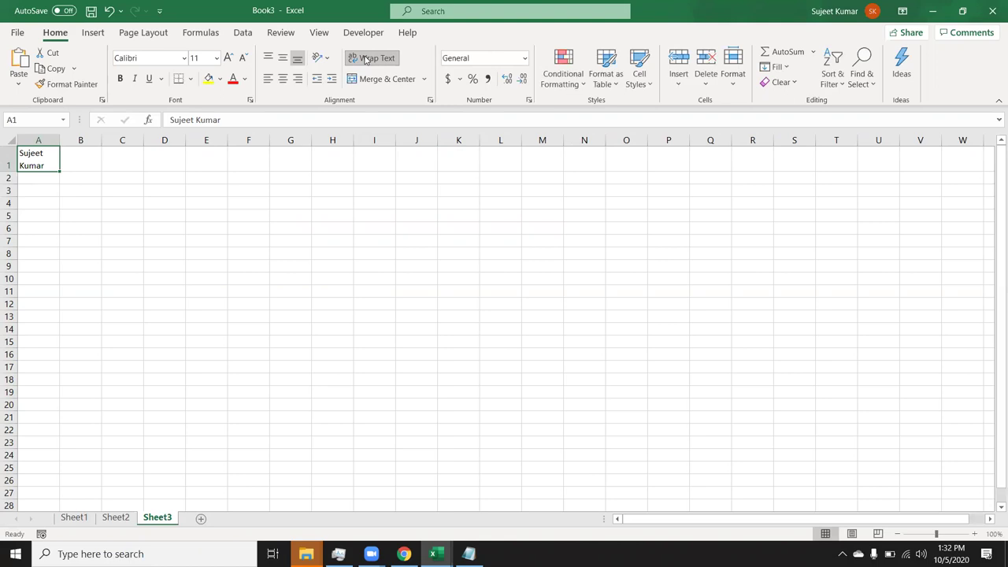
Enter 123, 852 and 174 stacked on three lines in cell D4.
click(155, 202)
text(1236)
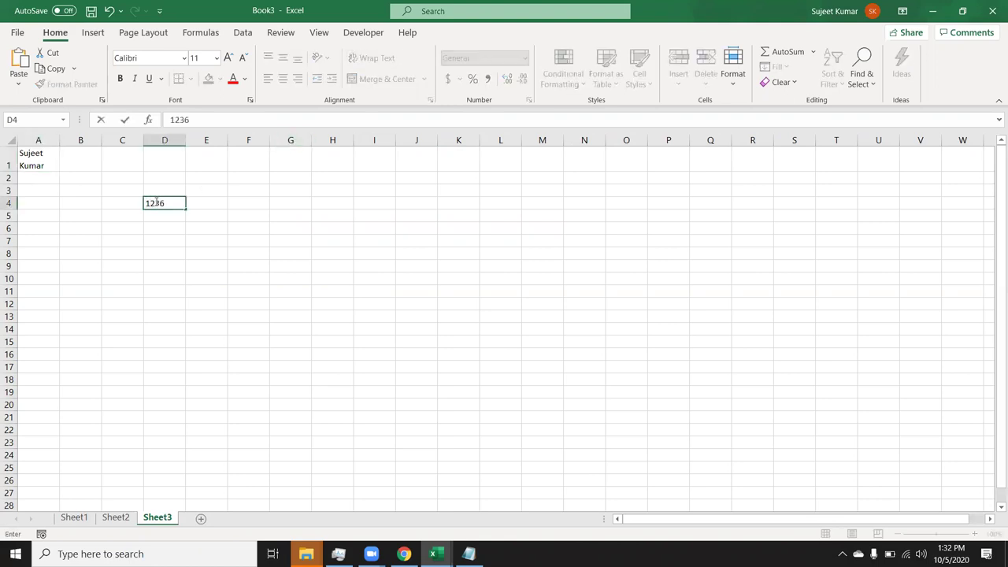
key(BackSpace)
key(alt+Return)
text(852)
key(alt+Return)
text(174)
key(Return)
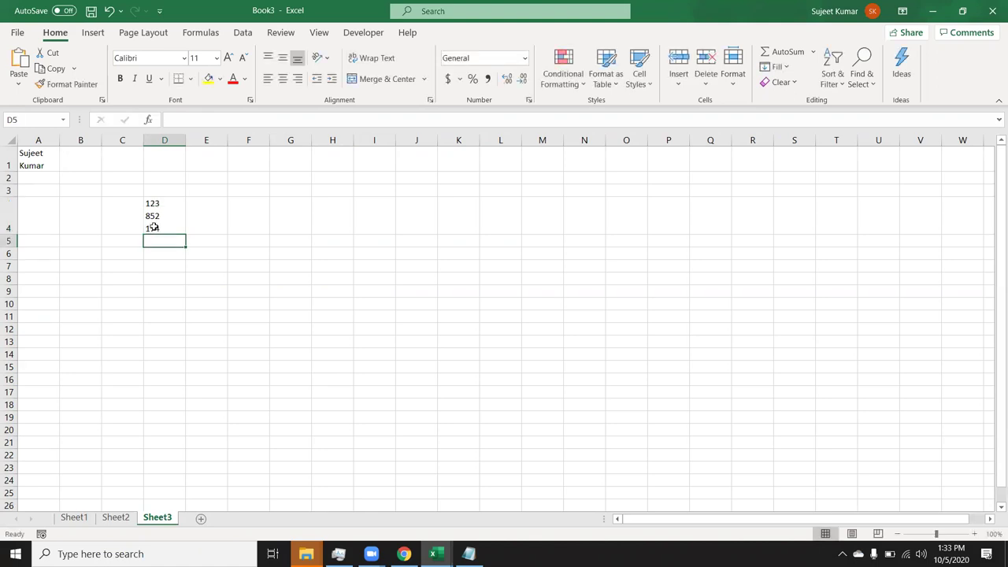
click(155, 203)
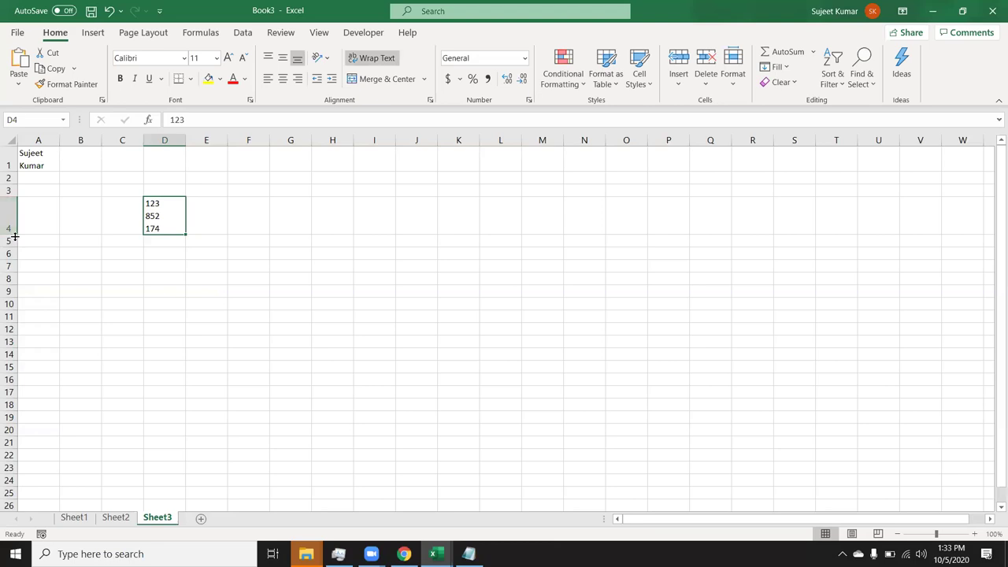
click(44, 159)
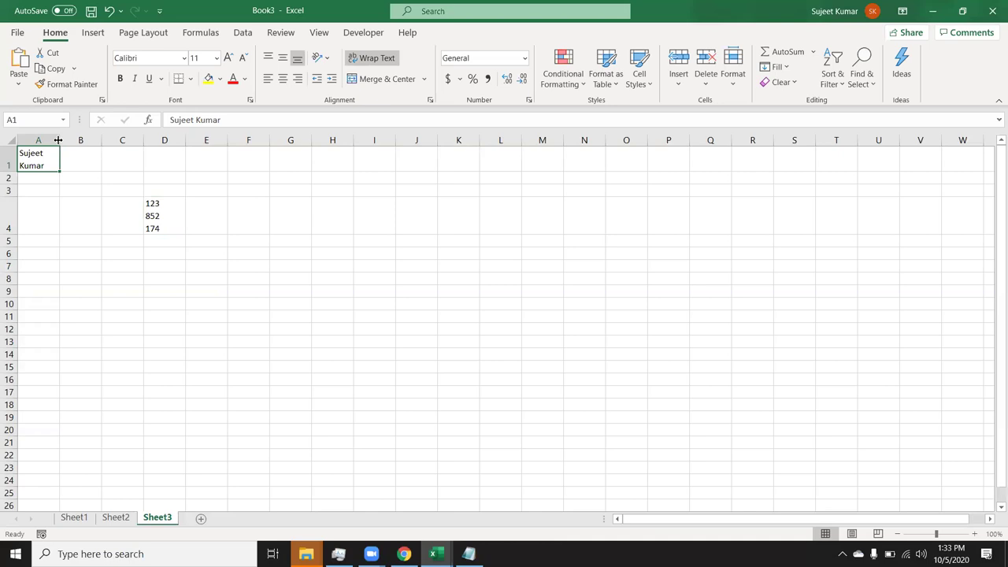
In Format Cells Alignment, turn off Wrap text and turn on Shrink to fit for A1.
click(430, 100)
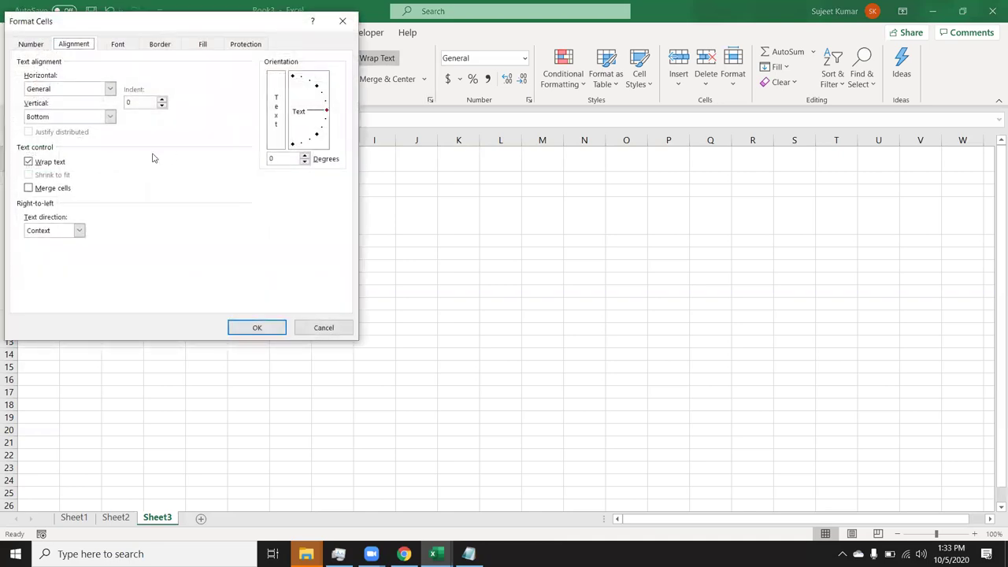
click(29, 162)
click(34, 179)
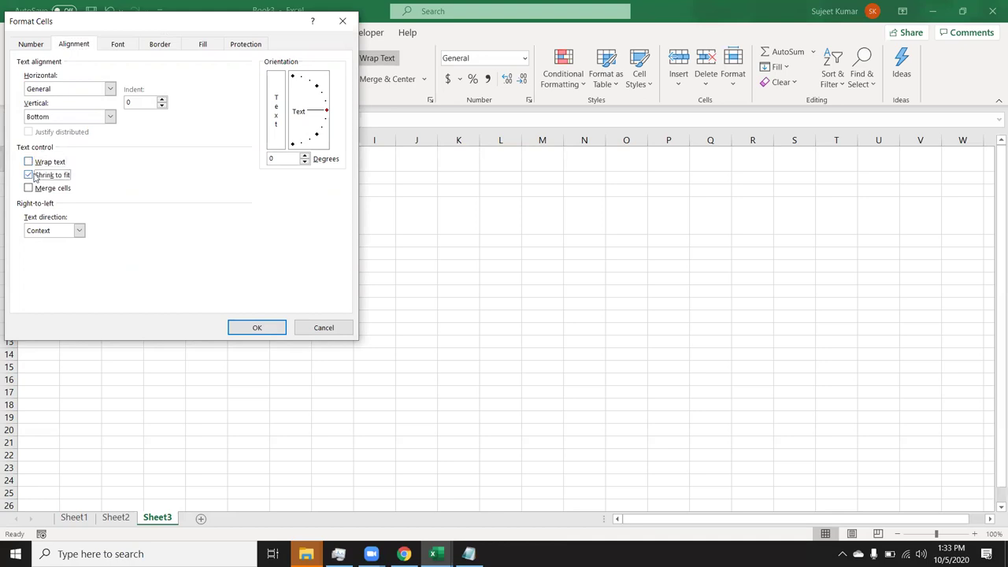
click(252, 332)
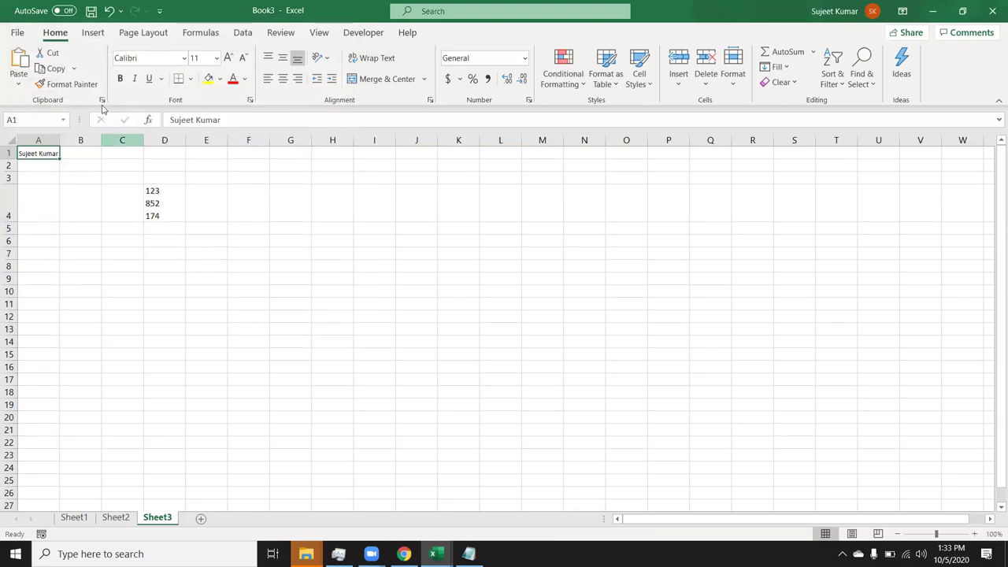
Widen column A to demonstrate shrink to fit, then undo back to original width.
mouse_move(59, 142)
mouse_down()
mouse_move(85, 154)
mouse_move(329, 171)
mouse_up()
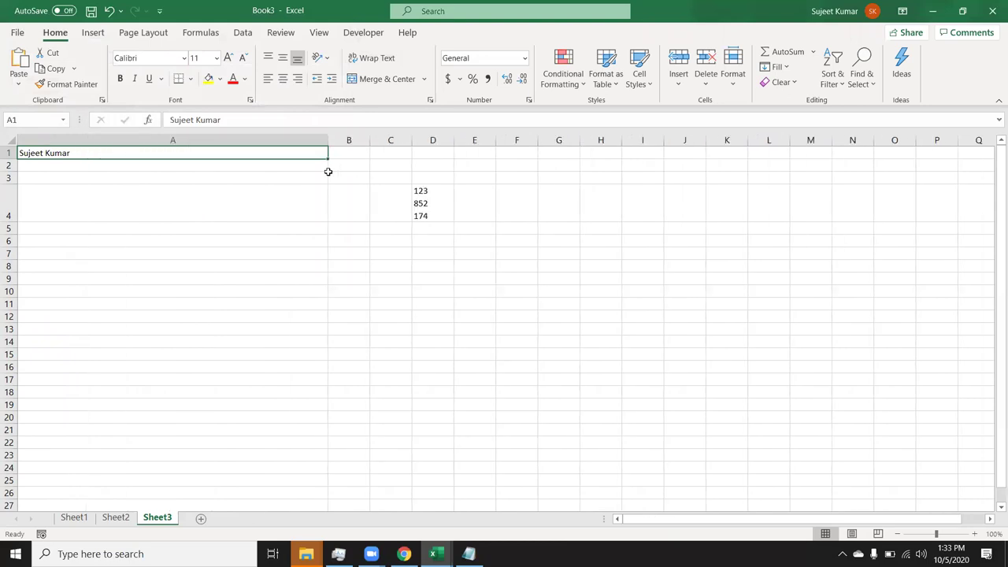
key(ctrl+z)
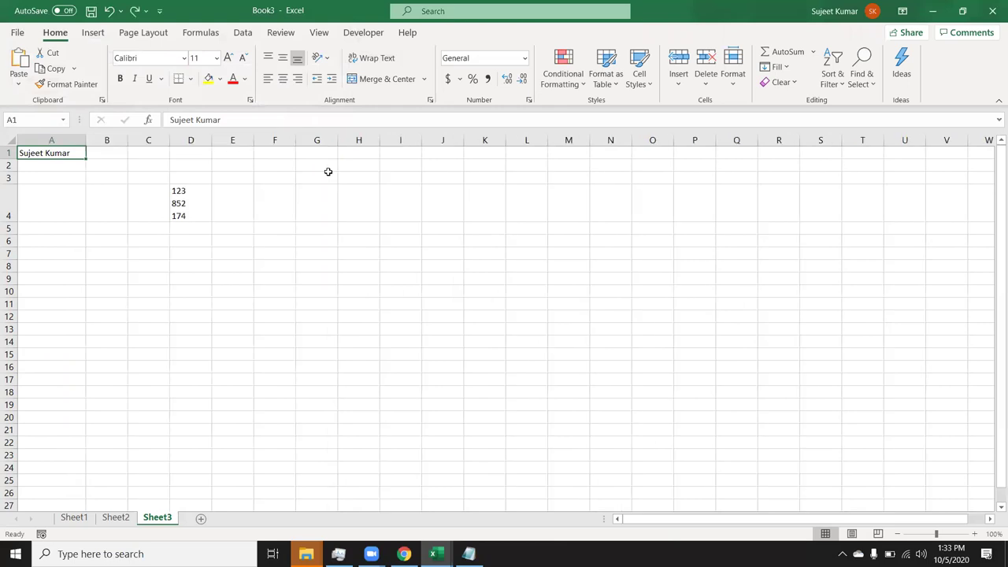
key(ctrl+z)
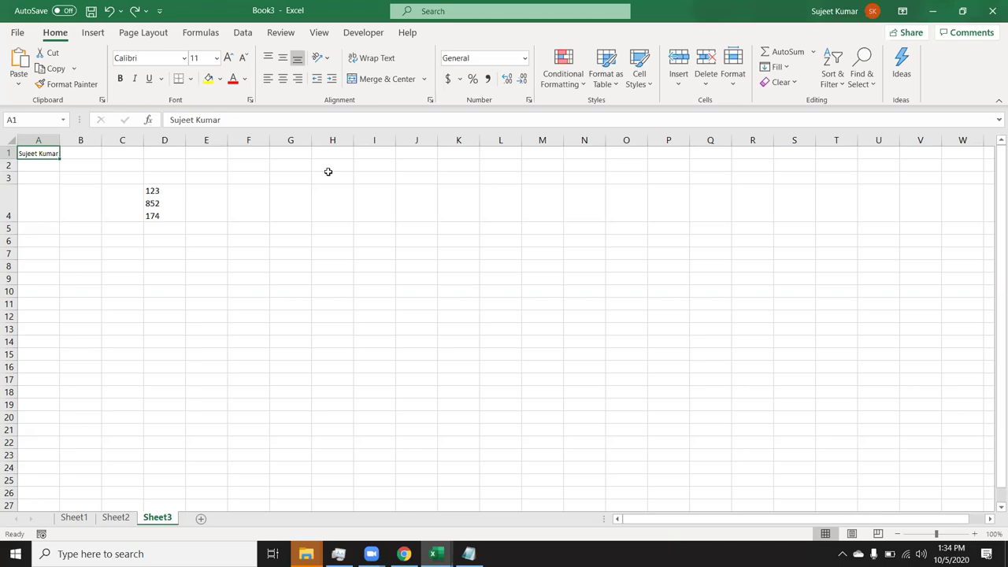
Merge & Center I6:L12, undo that, then apply Merge Across and check the merged rows.
drag(360, 238, 501, 318)
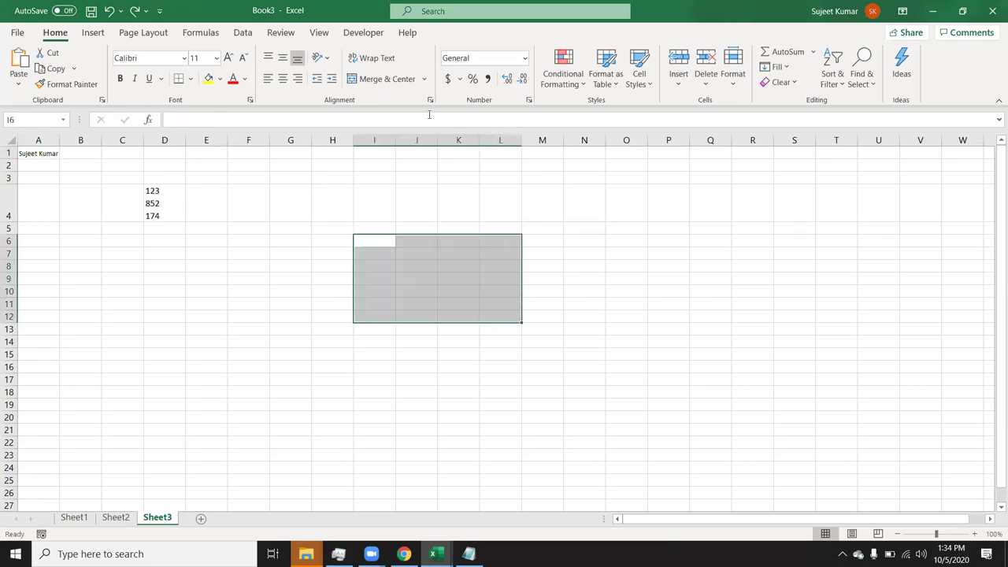
click(393, 78)
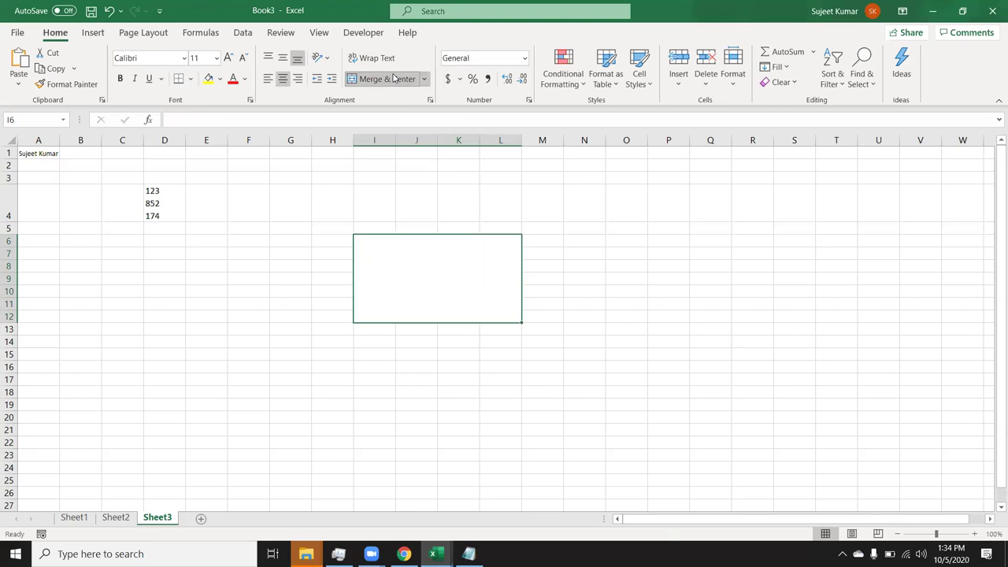
click(396, 79)
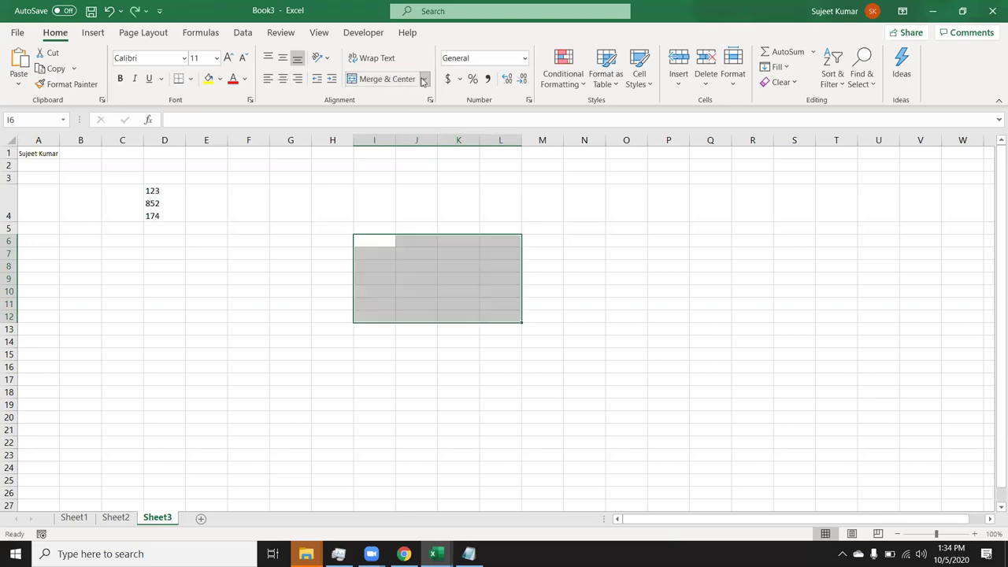
click(423, 80)
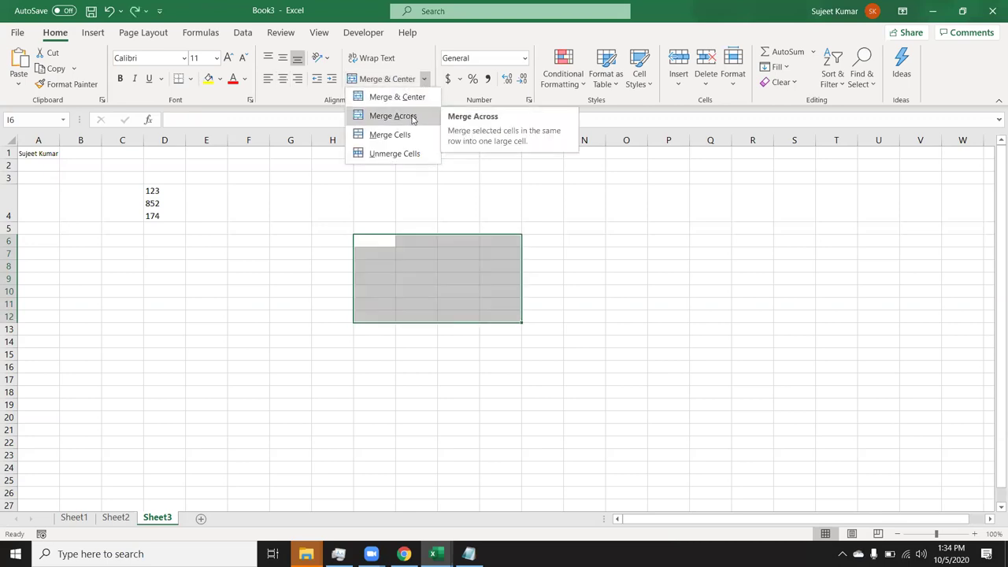
click(412, 117)
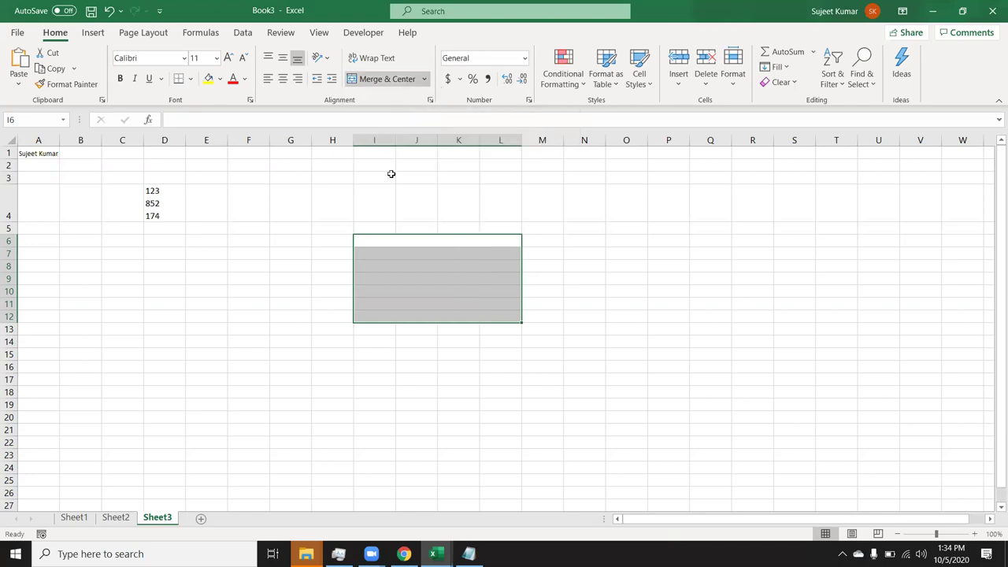
click(388, 241)
key(Down)
key(Down)
key(Down)
key(Down)
key(Down)
key(Down)
key(Down)
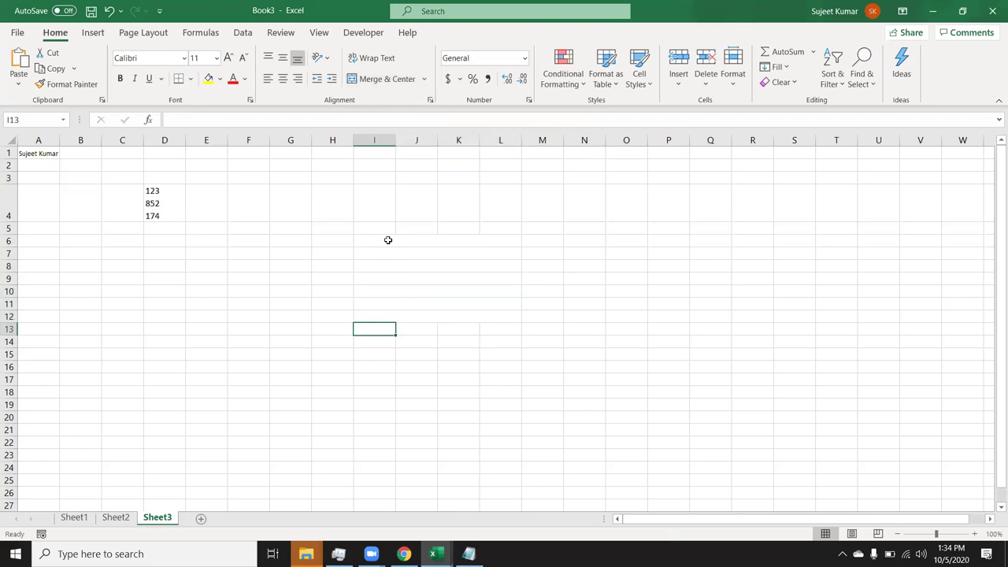
click(218, 354)
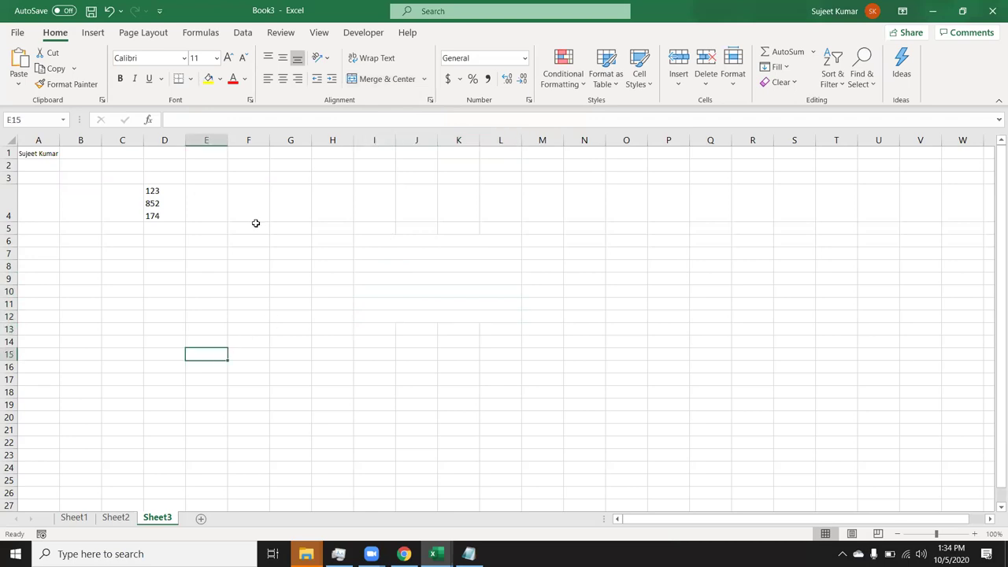
Preview the Number category's negative styles, returning to the plain minus sign.
click(528, 101)
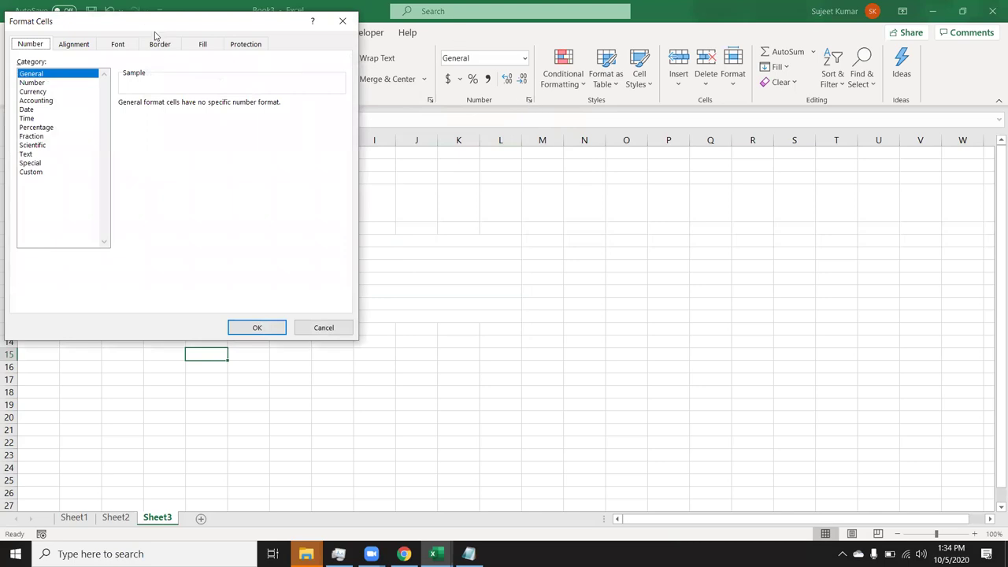
drag(153, 31, 441, 120)
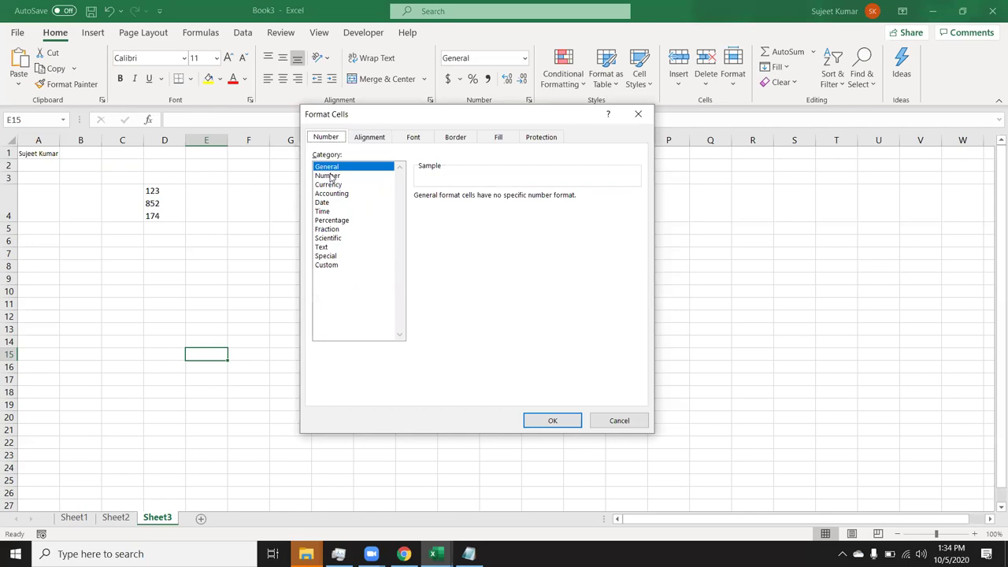
click(331, 176)
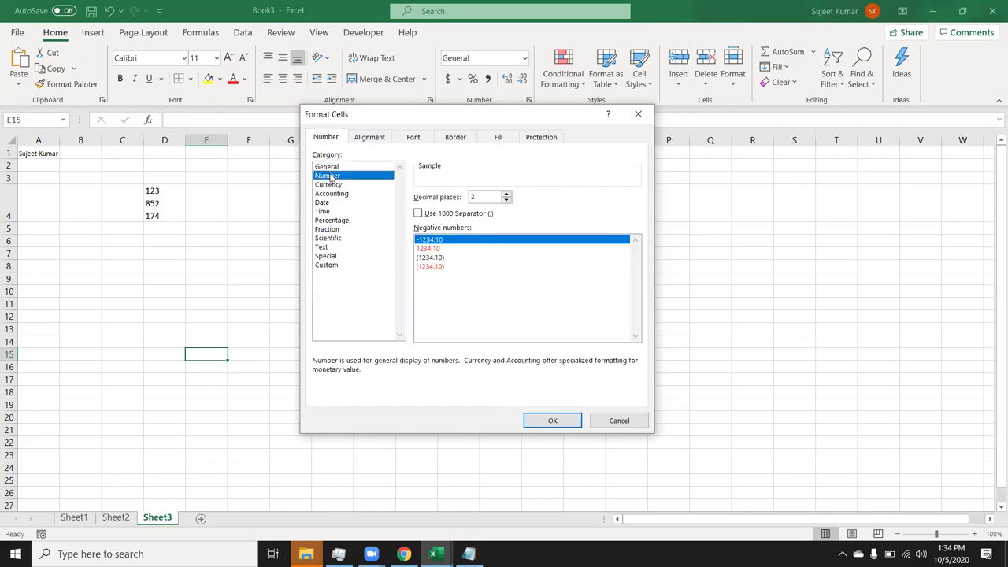
click(487, 197)
click(429, 249)
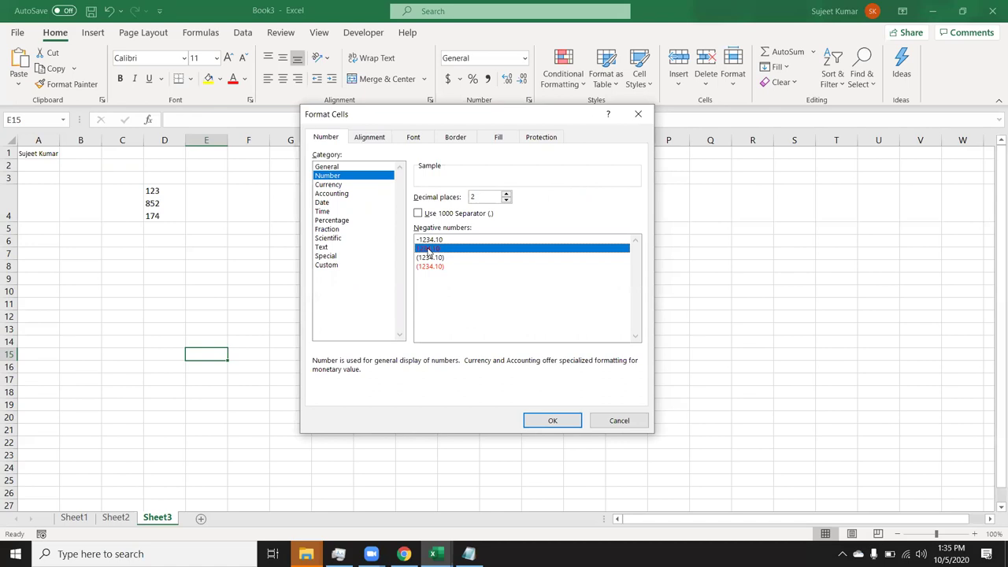
click(428, 259)
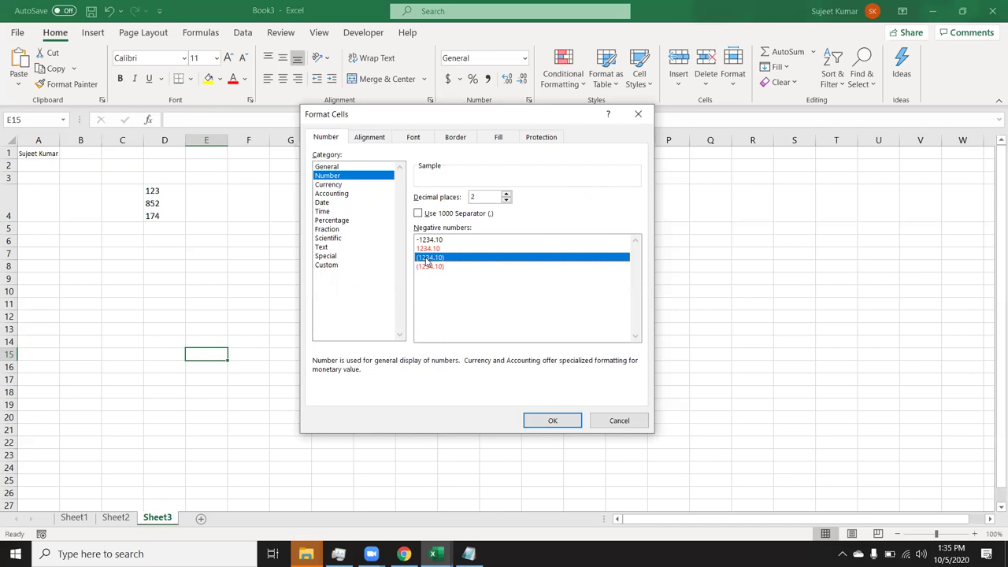
click(424, 267)
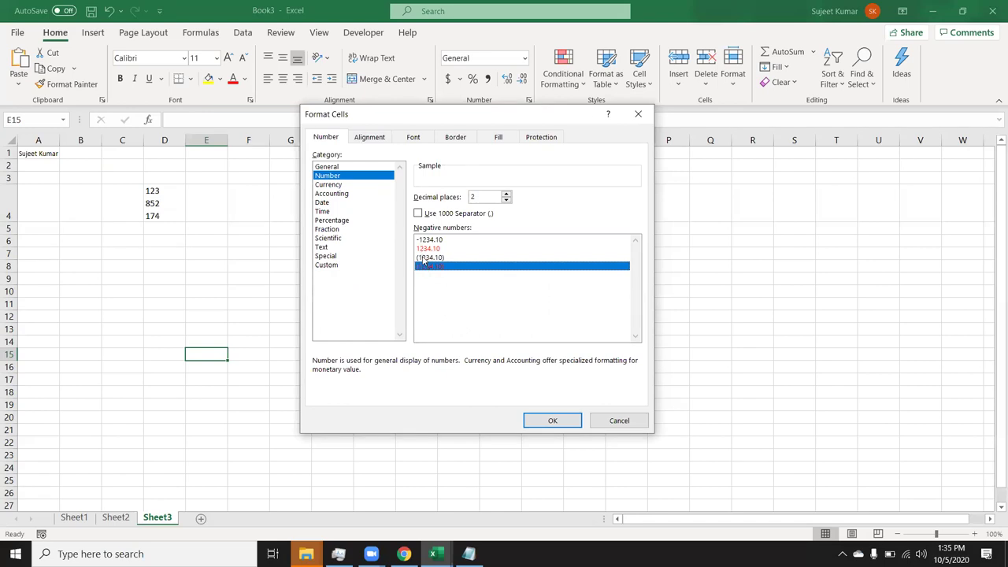
click(420, 241)
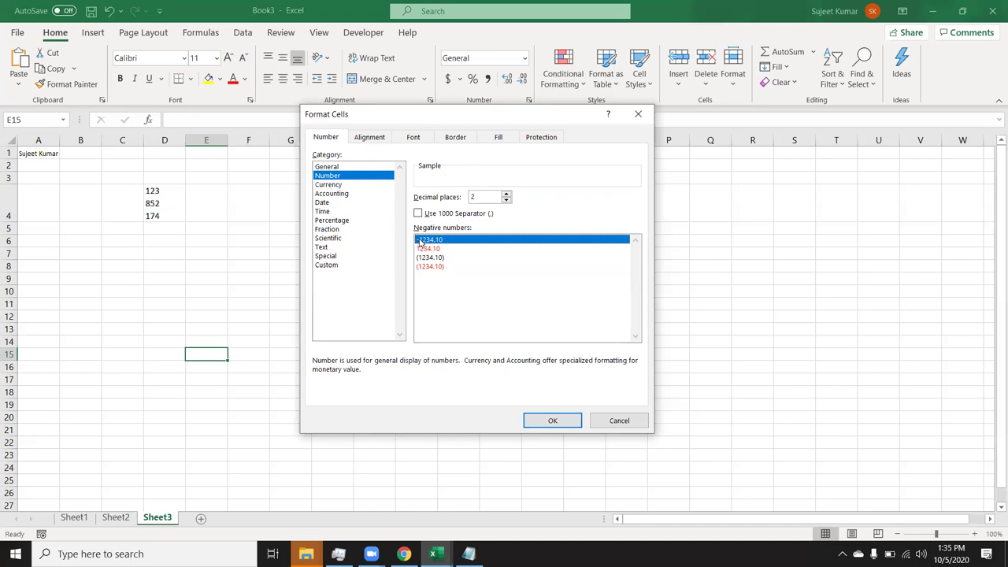
Pick the Currency category and choose INR as the symbol.
click(351, 192)
click(350, 185)
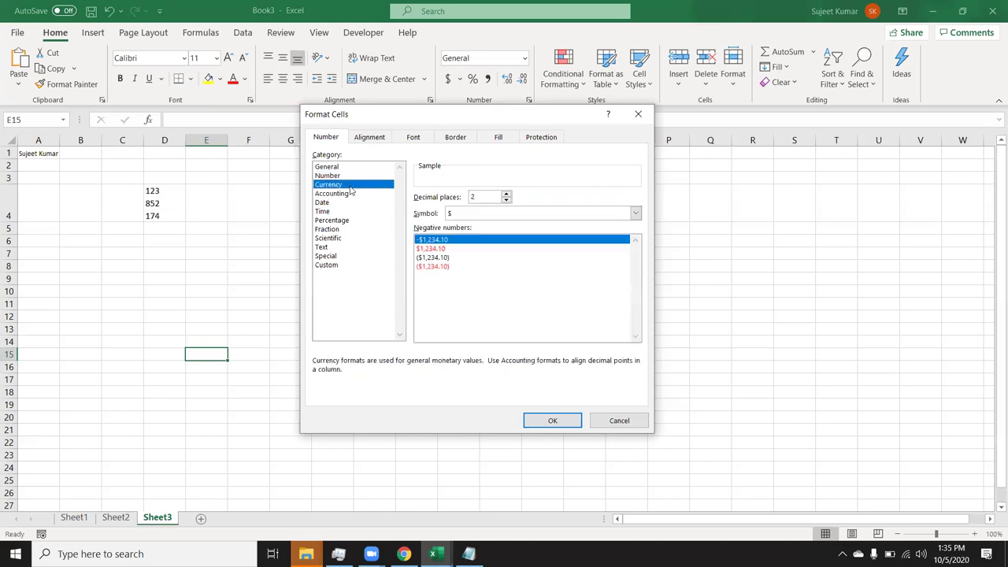
click(475, 214)
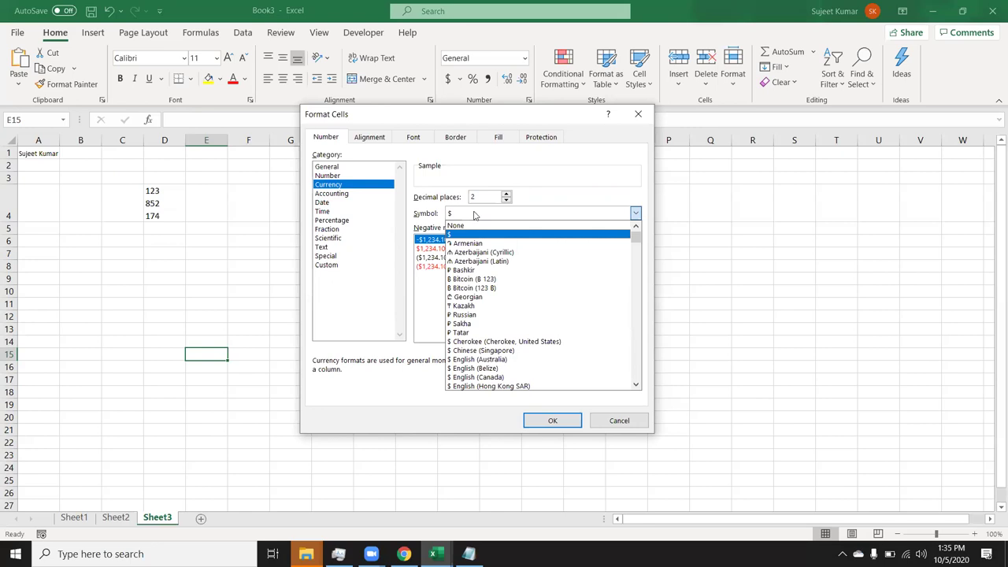
text(INR)
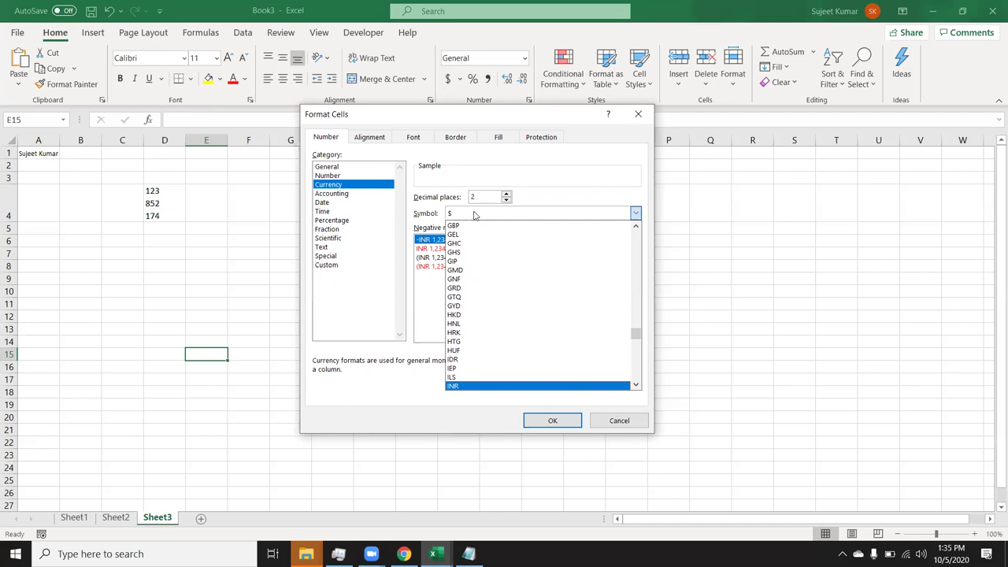
Try the INR and $ currency symbols and the Accounting category, then cancel without applying.
click(475, 215)
click(475, 215)
click(475, 215)
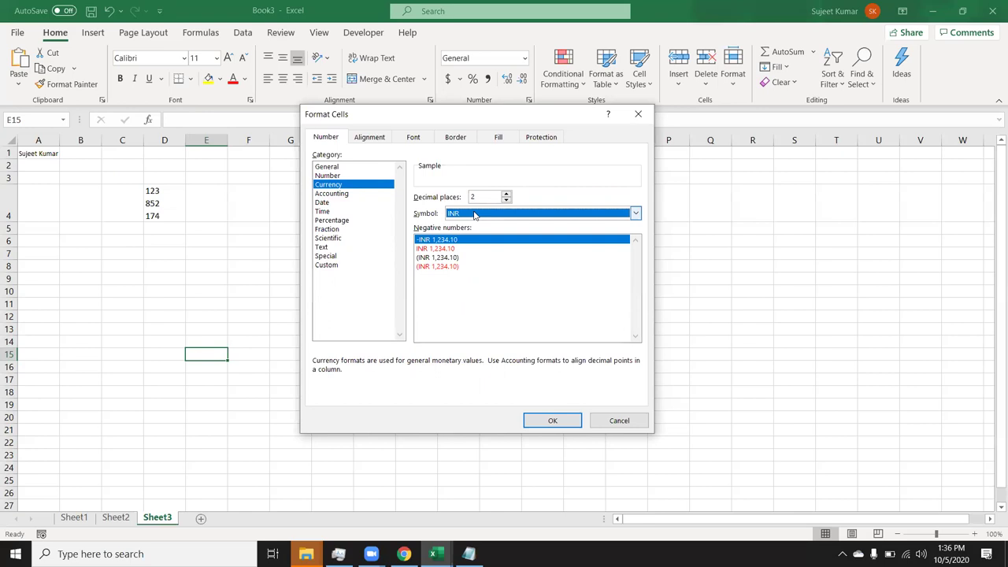
click(475, 215)
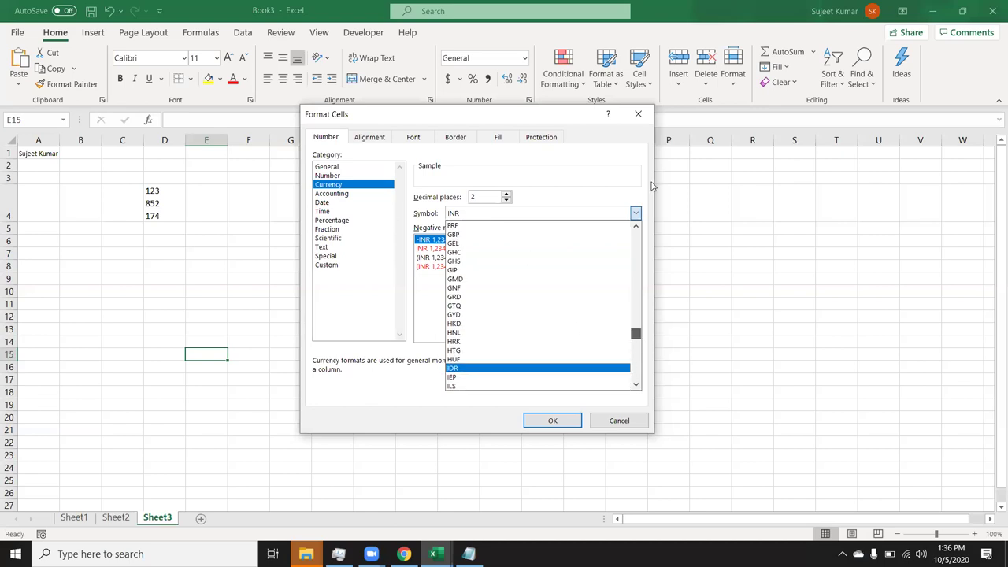
drag(636, 334, 622, 244)
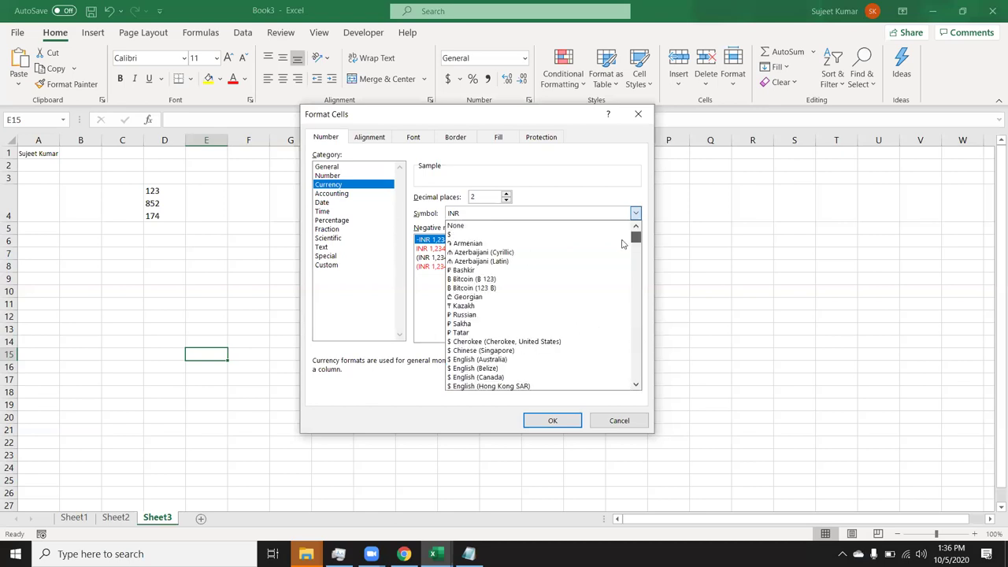
click(561, 235)
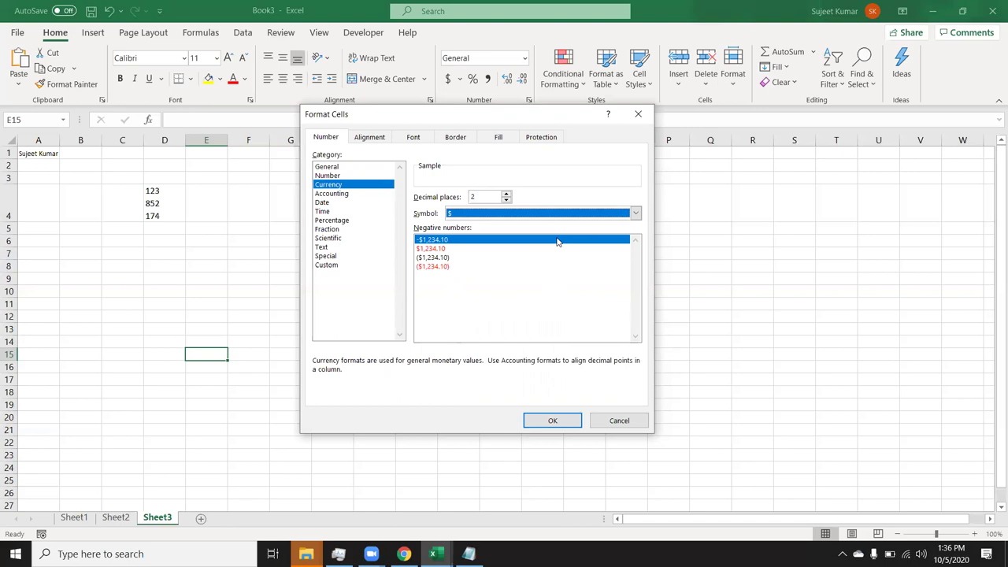
click(340, 195)
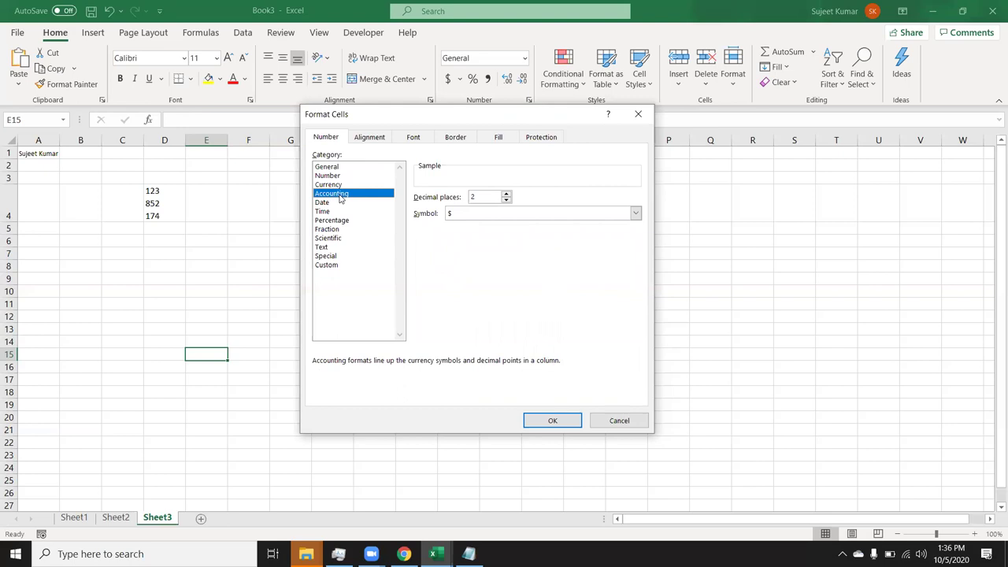
key(Escape)
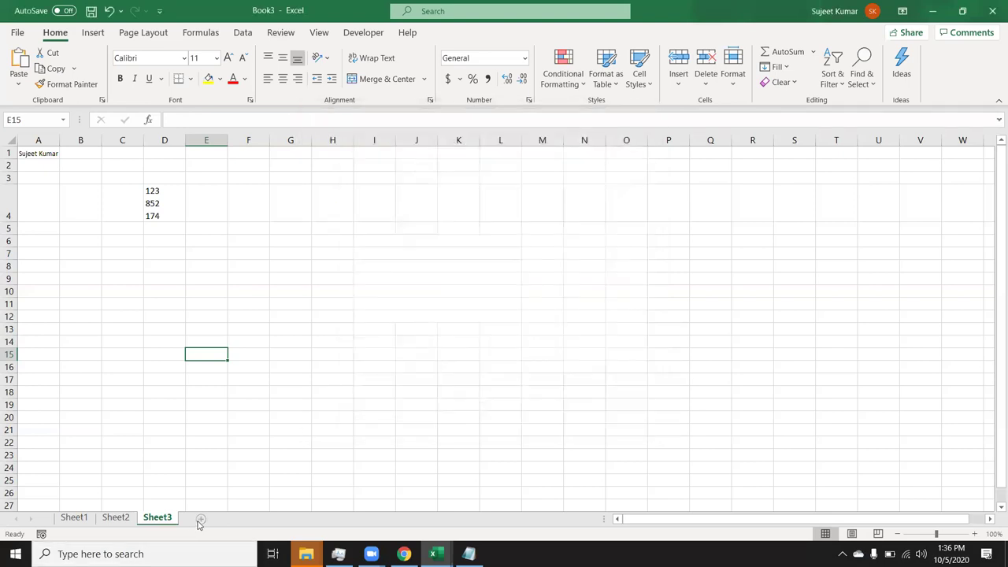
Add Sheet4 and fill A1:J18 with a RANDBETWEEN random-digit formula.
click(201, 521)
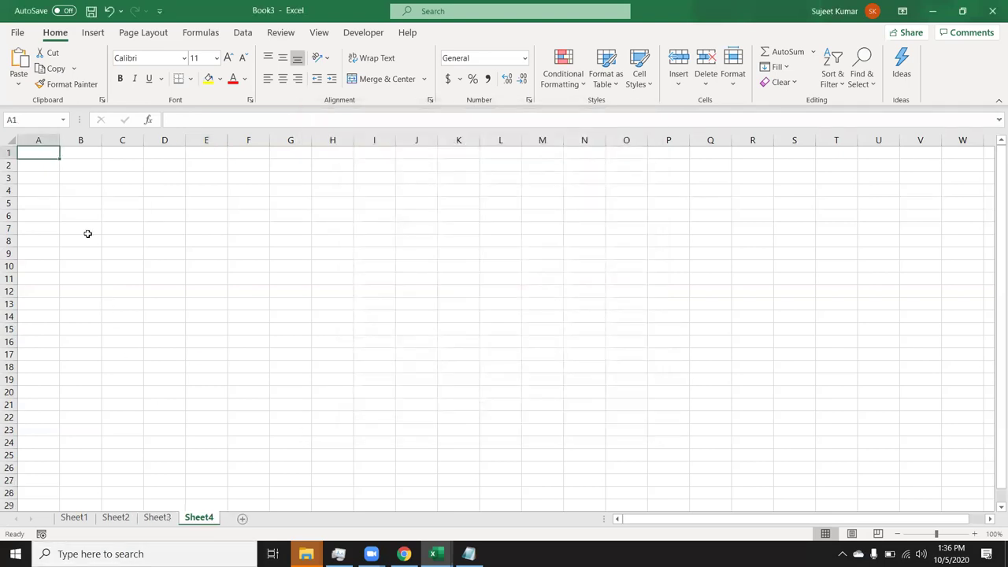
text(=ra)
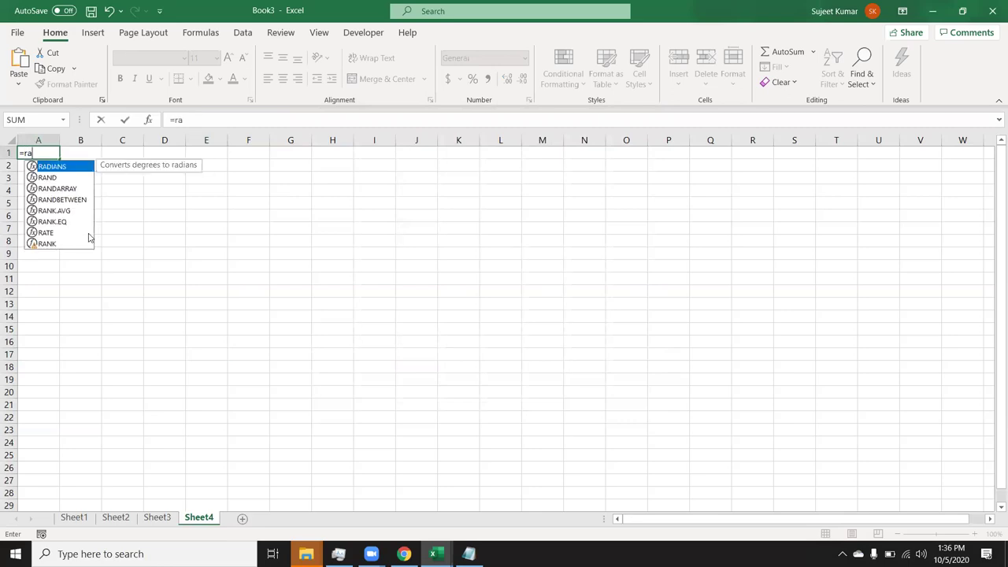
key(Down)
key(Down)
key(Down)
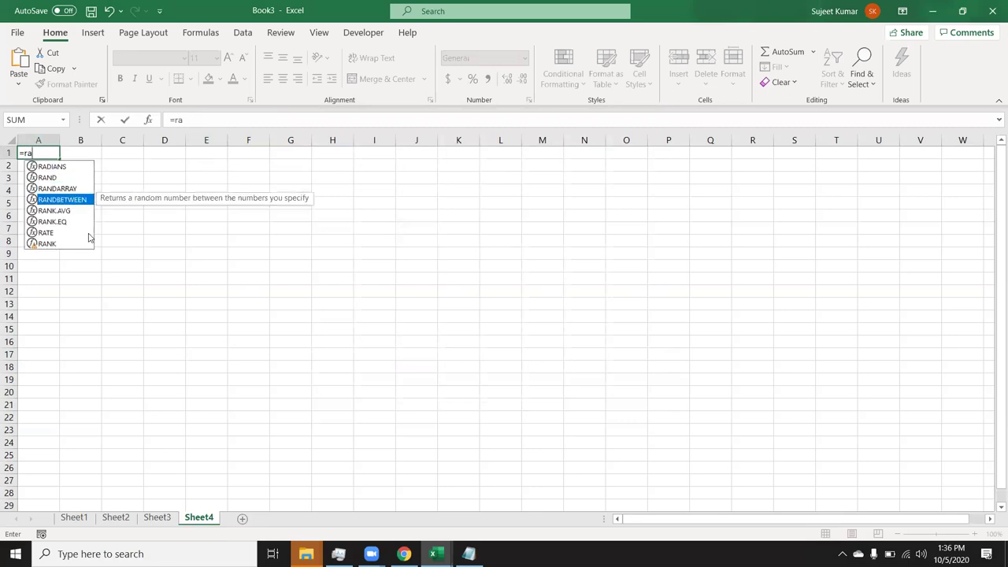
key(Tab)
text(0,10)
key(Return)
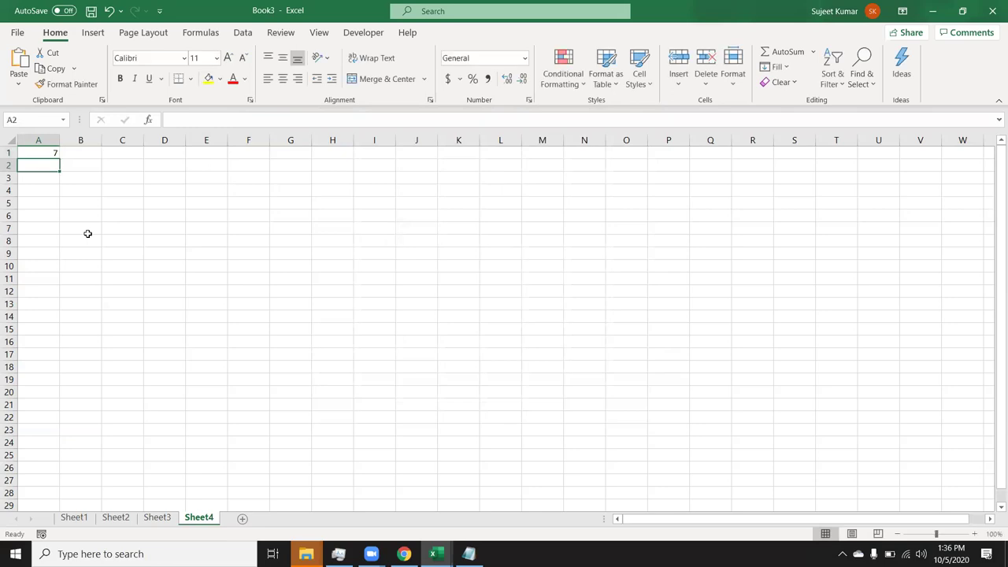
drag(44, 149, 413, 361)
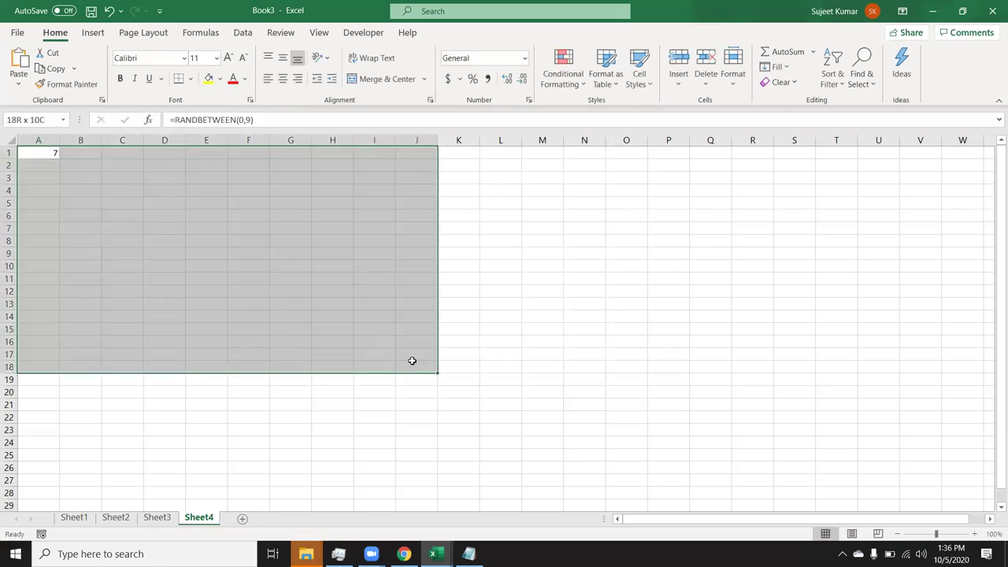
key(ctrl+d)
key(ctrl+r)
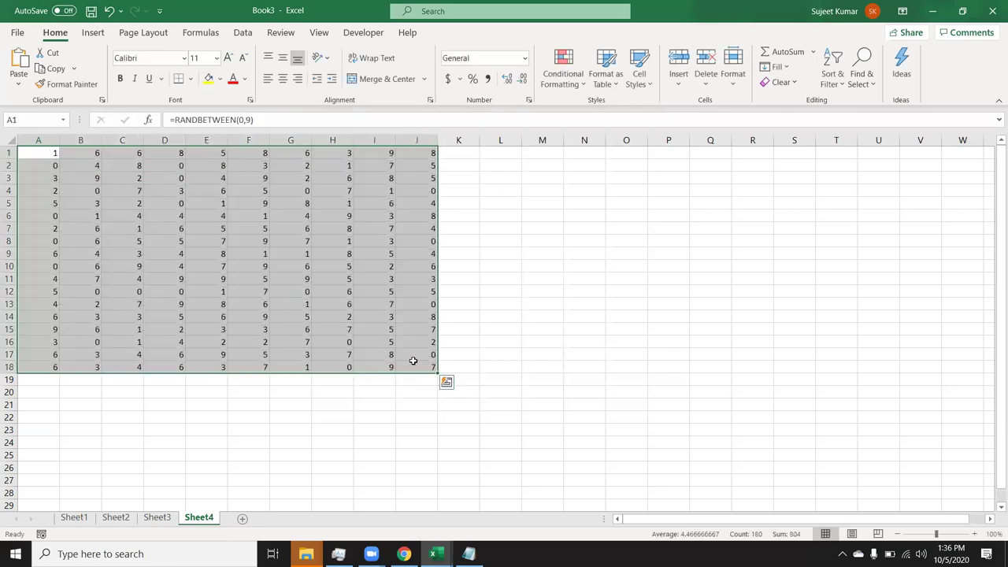
Format A1:J18 as Accounting with no symbol and 0 decimal places, so zeros show as dashes.
right_click(346, 322)
click(398, 472)
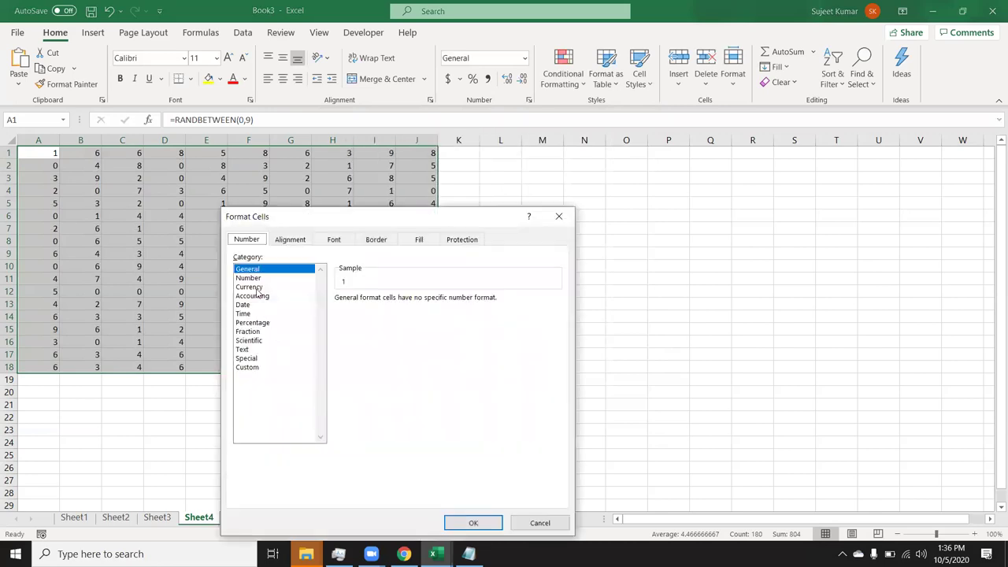
click(260, 296)
click(377, 319)
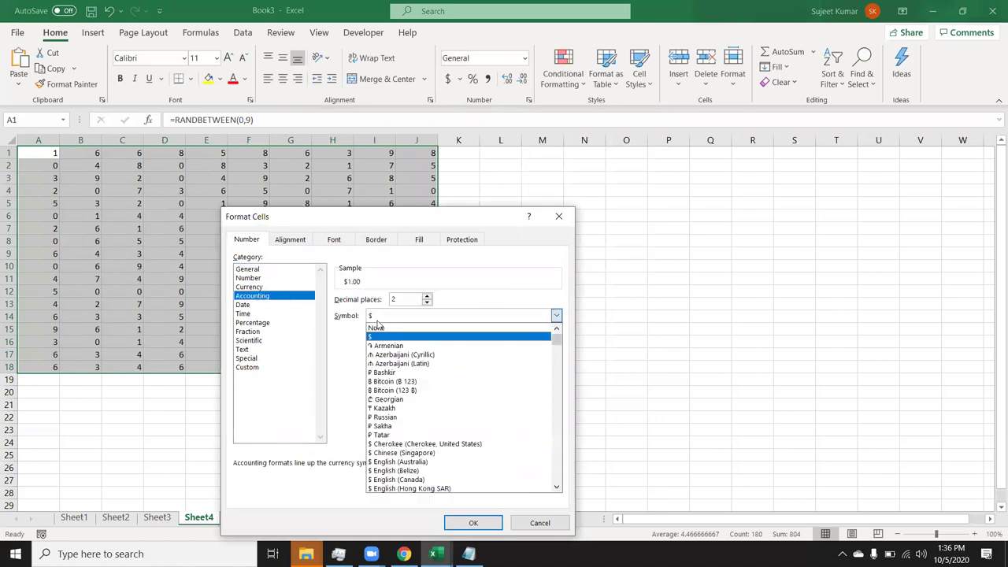
click(383, 328)
double_click(394, 299)
text(0)
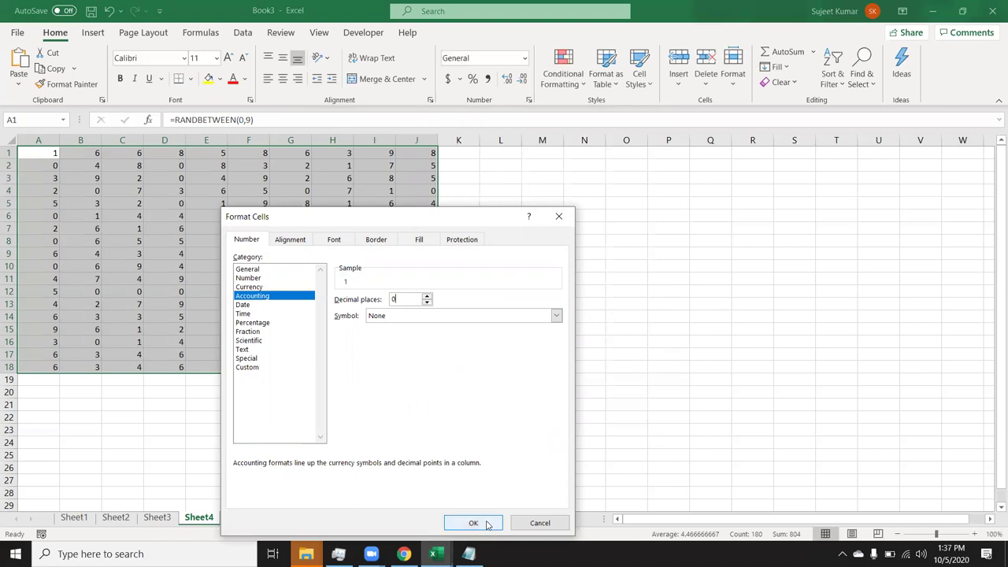
click(487, 523)
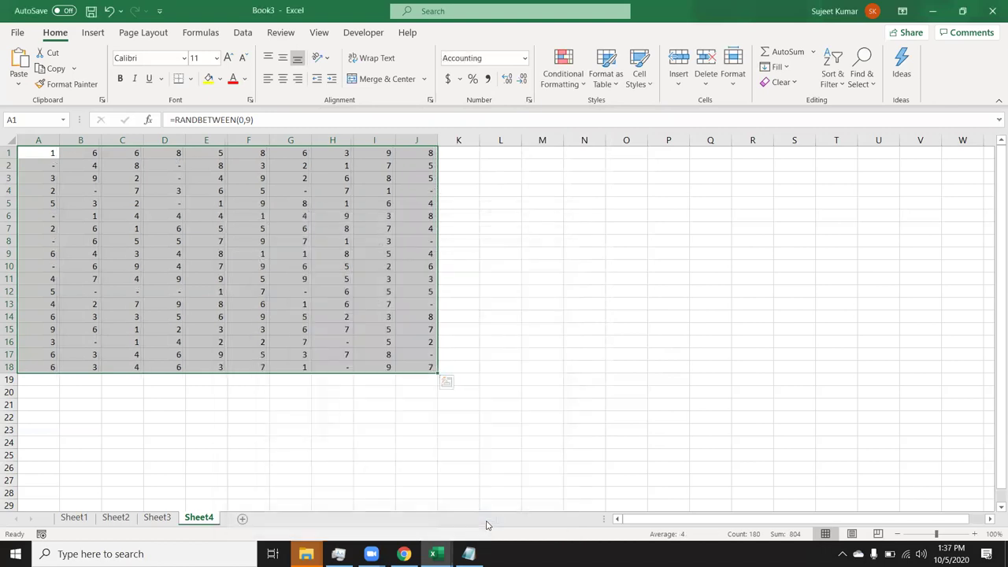
click(384, 427)
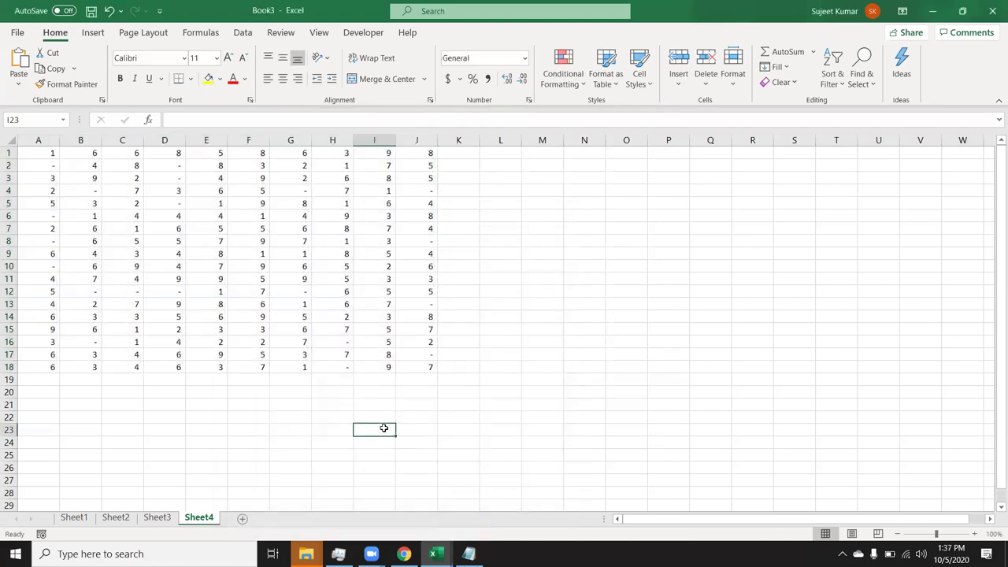
click(93, 295)
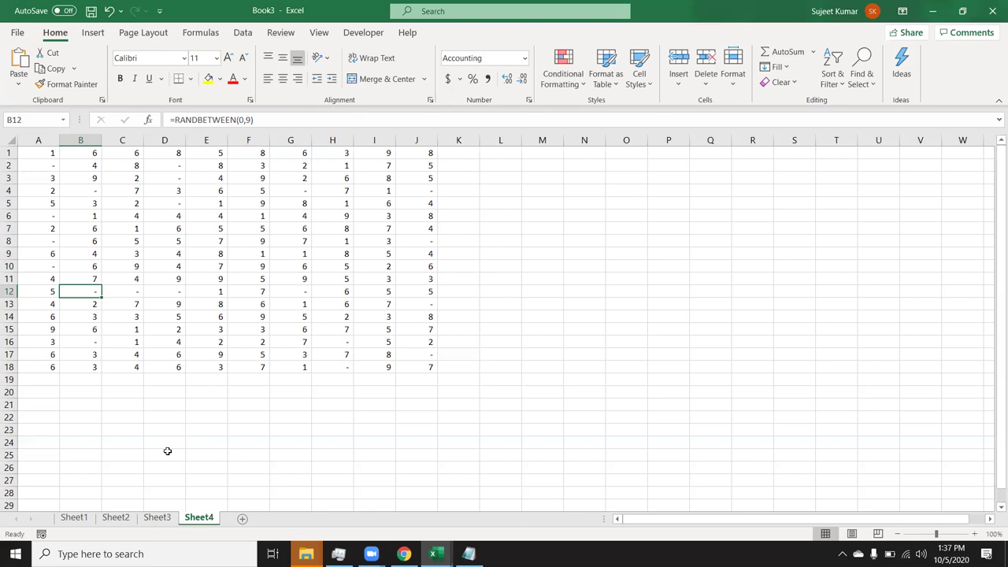
On Sheet3, browse the Date, Percentage and Time formats for E11, then cancel.
click(160, 518)
click(223, 299)
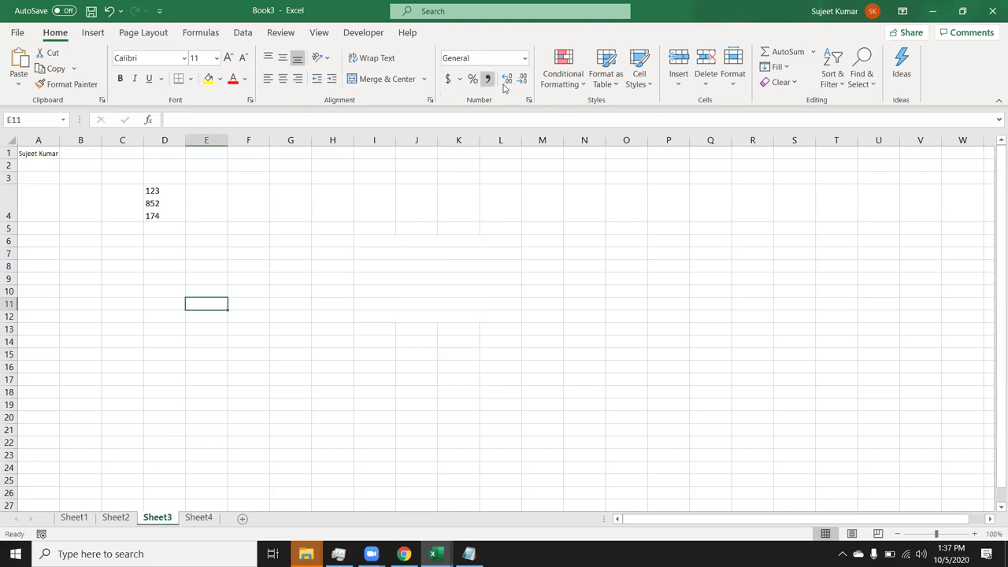
click(529, 99)
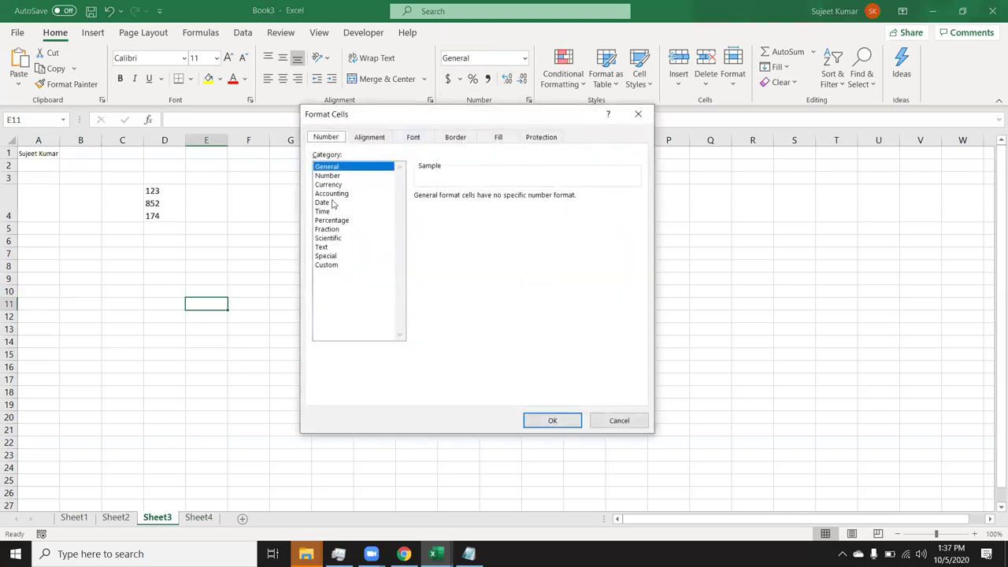
click(332, 203)
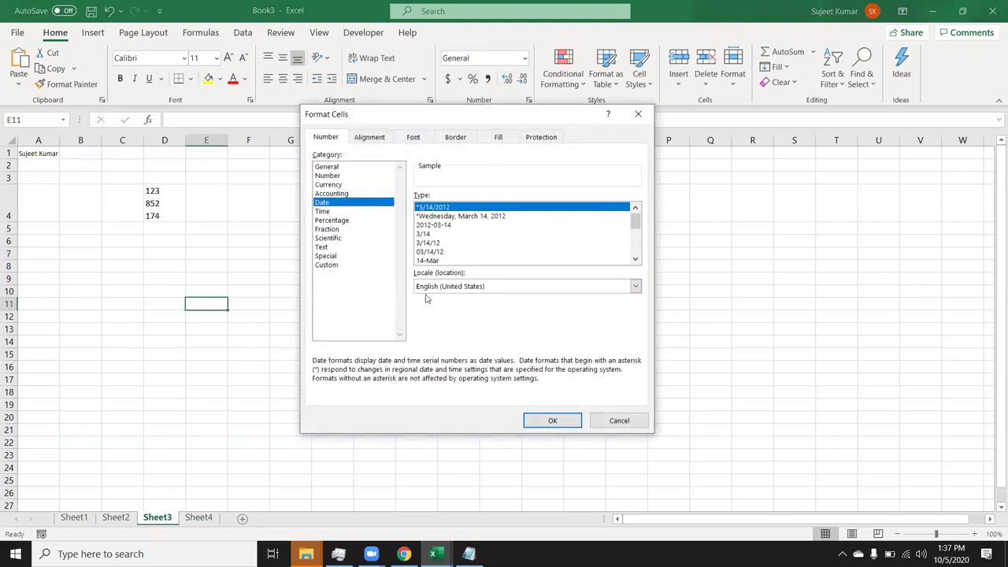
click(430, 291)
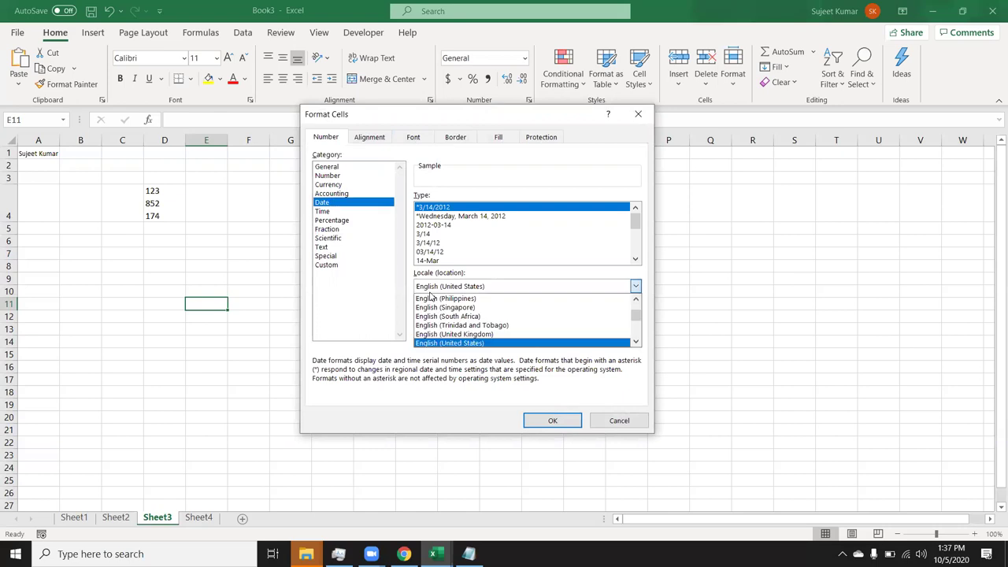
click(332, 221)
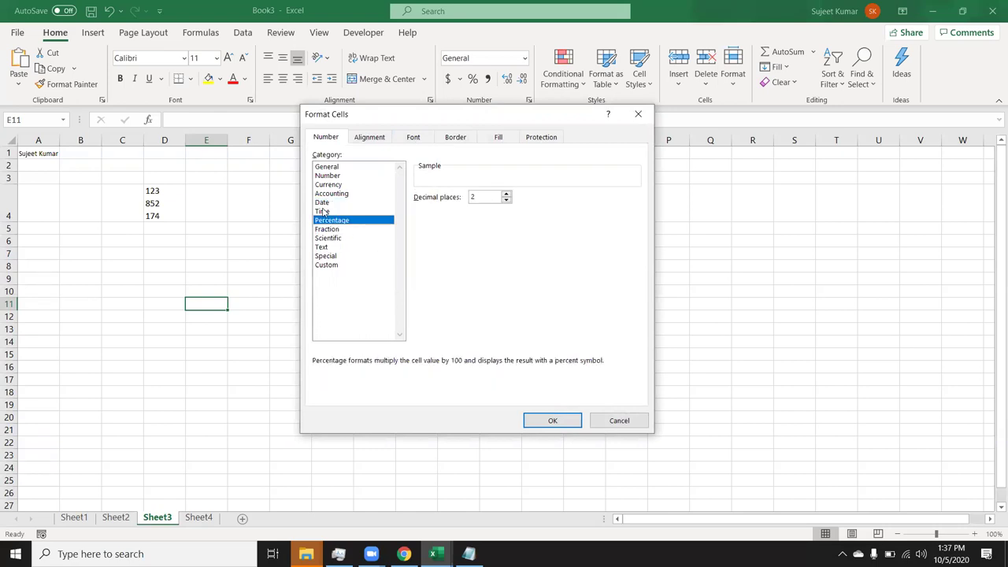
click(323, 211)
key(Escape)
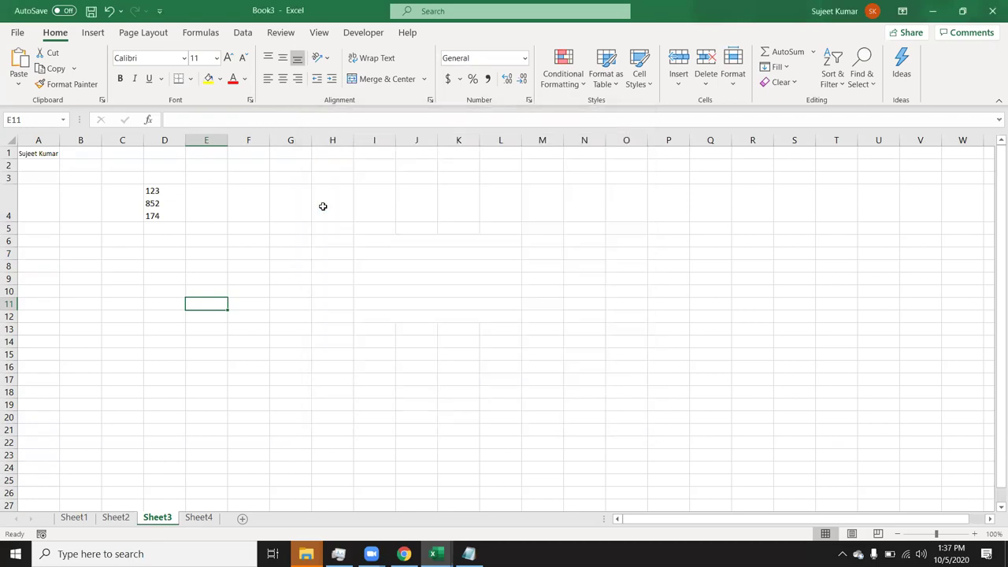
Enter 37:20:30 in E11 and apply General to reveal its serial value 1.555903.
text(37:20:30)
key(Return)
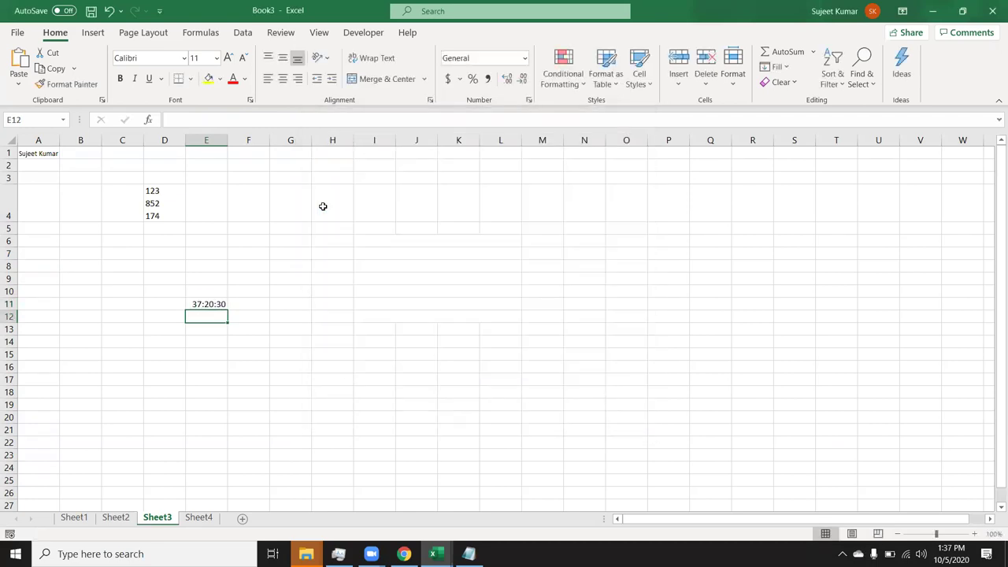
key(Up)
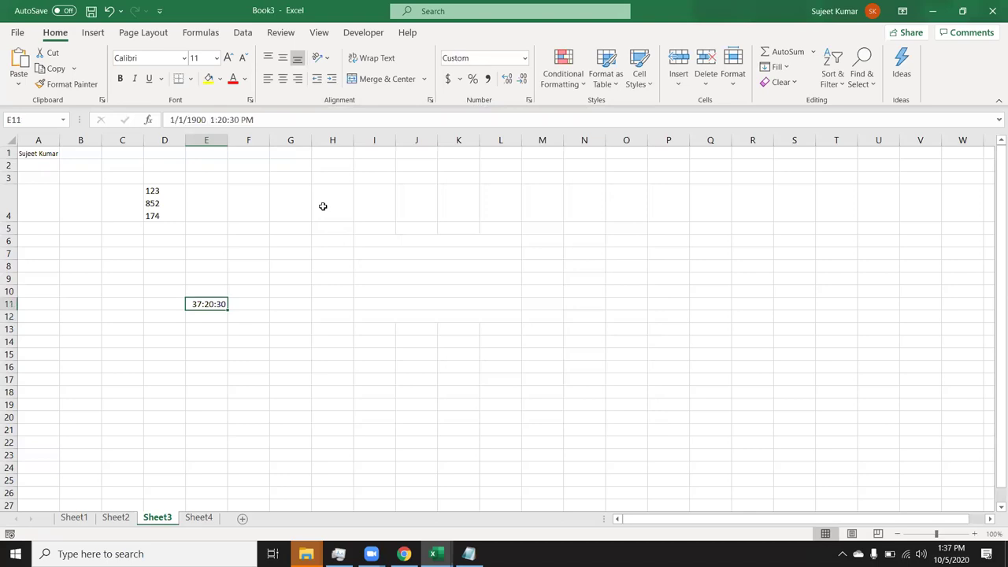
key(ctrl+shift+grave)
Apply the 37:30:55 elapsed-hours Time format to E11 so it shows 37:20:30.
click(529, 100)
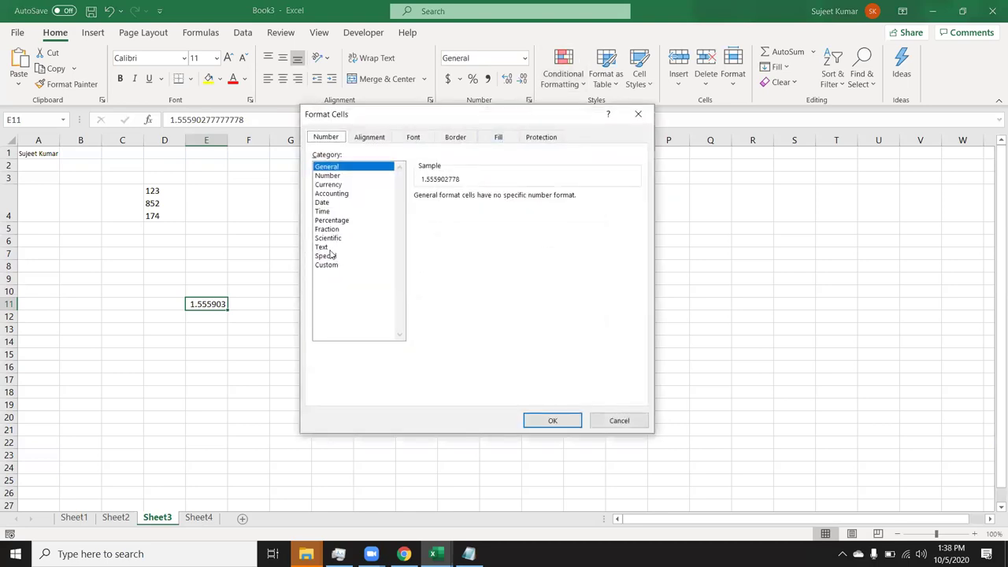
click(330, 213)
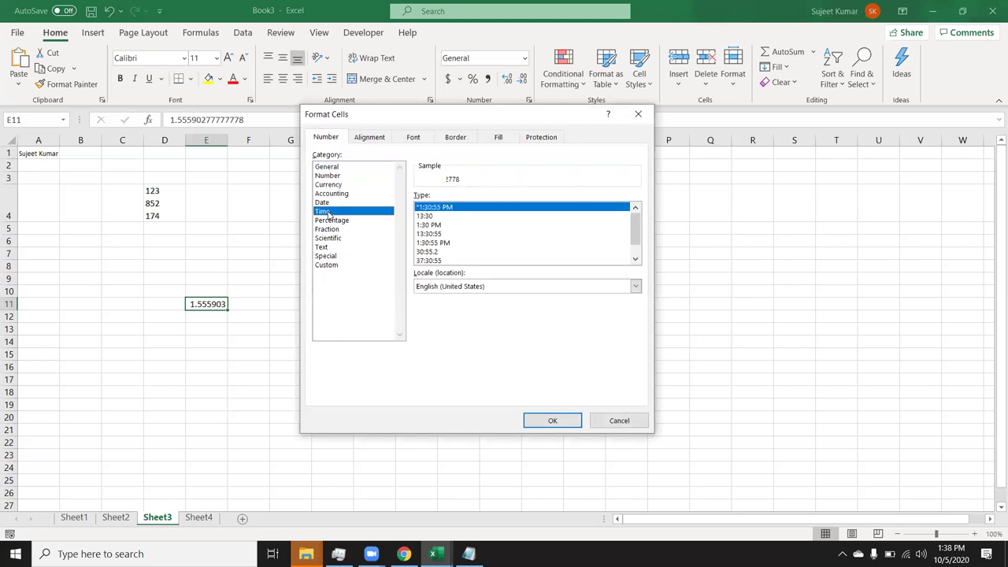
click(430, 227)
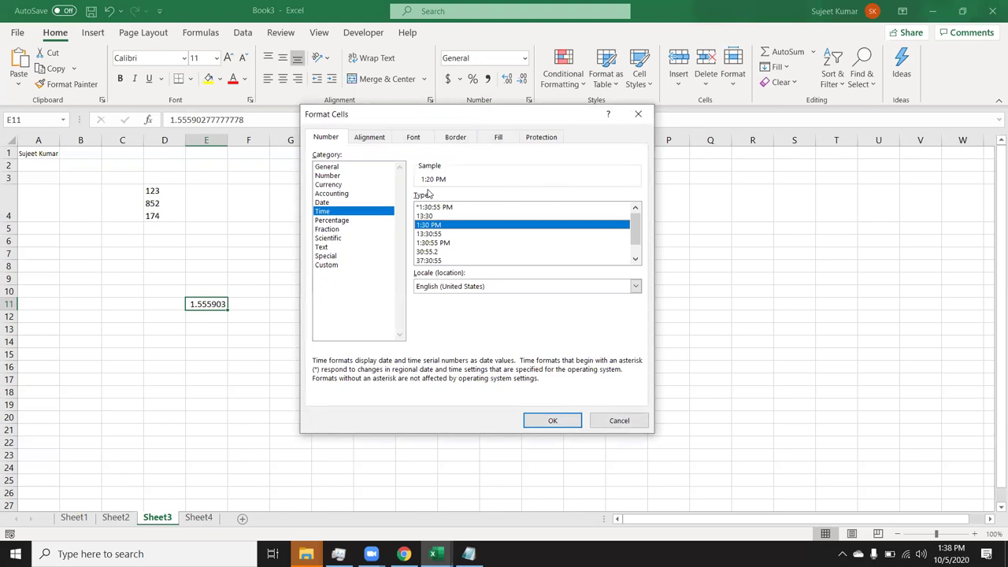
click(426, 261)
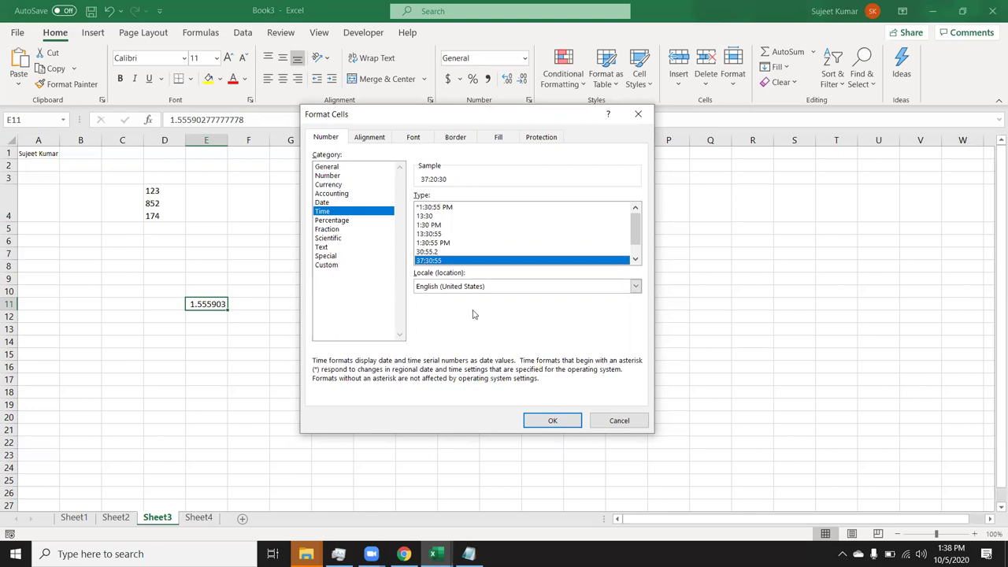
click(549, 421)
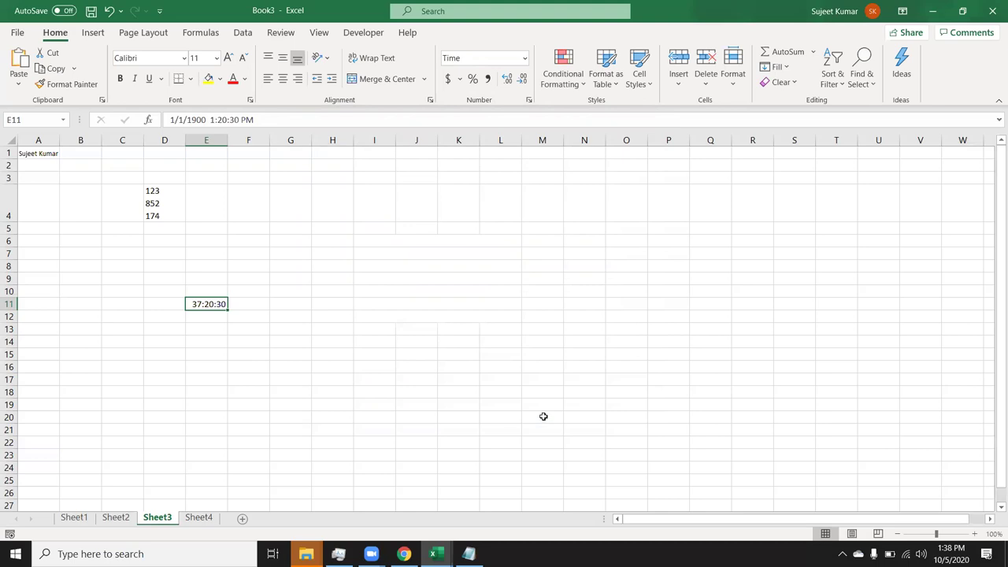
click(295, 307)
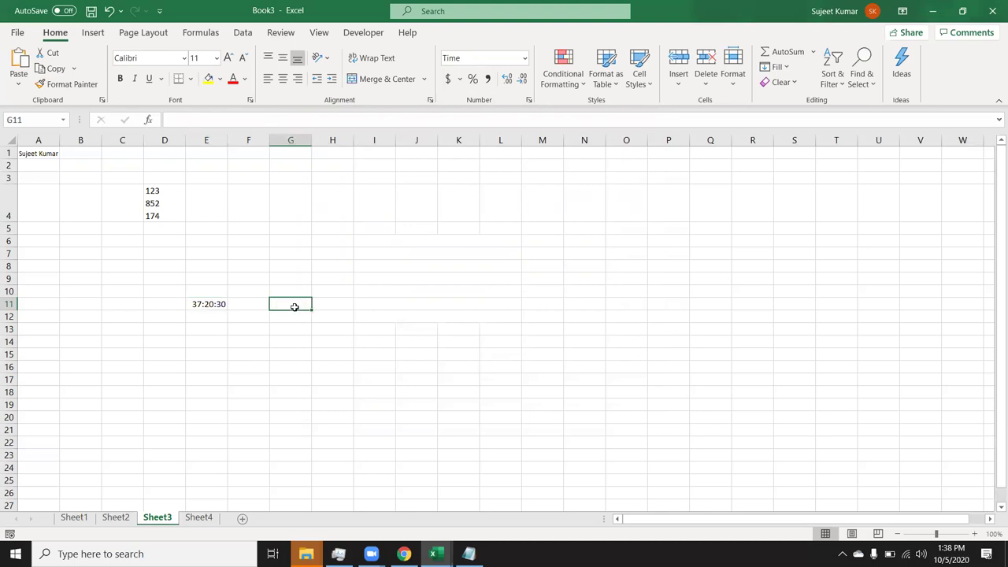
click(235, 37)
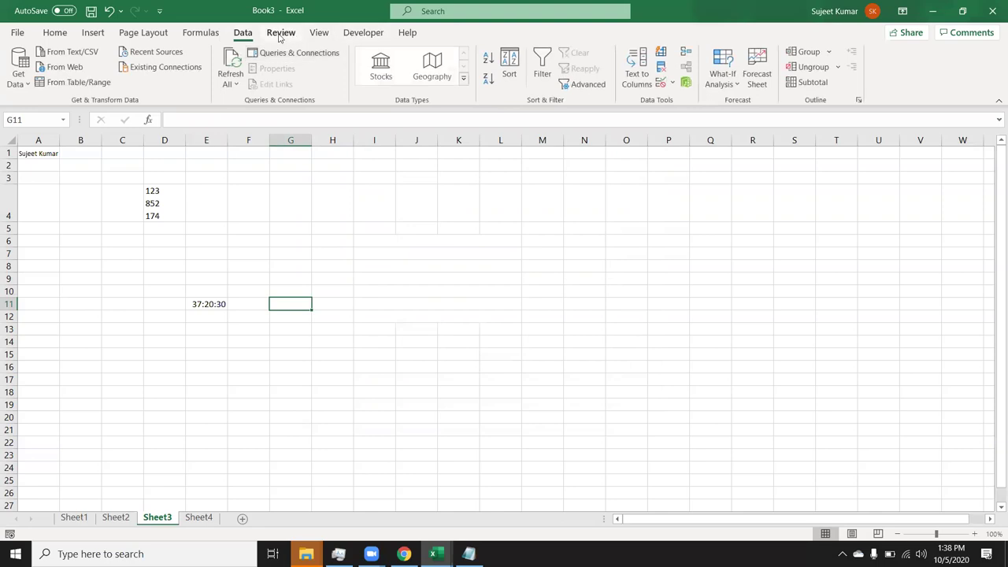
click(364, 33)
click(285, 34)
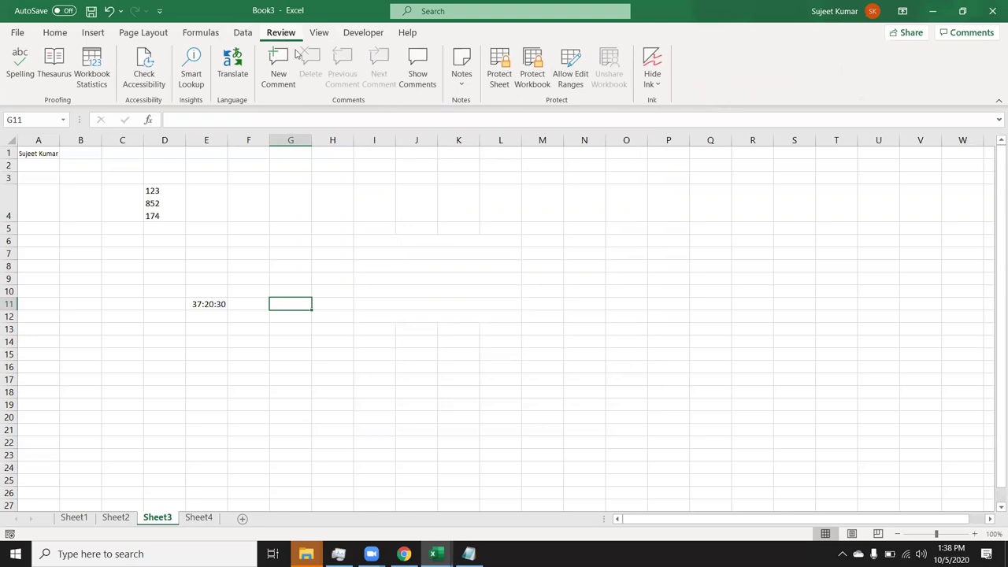
click(347, 39)
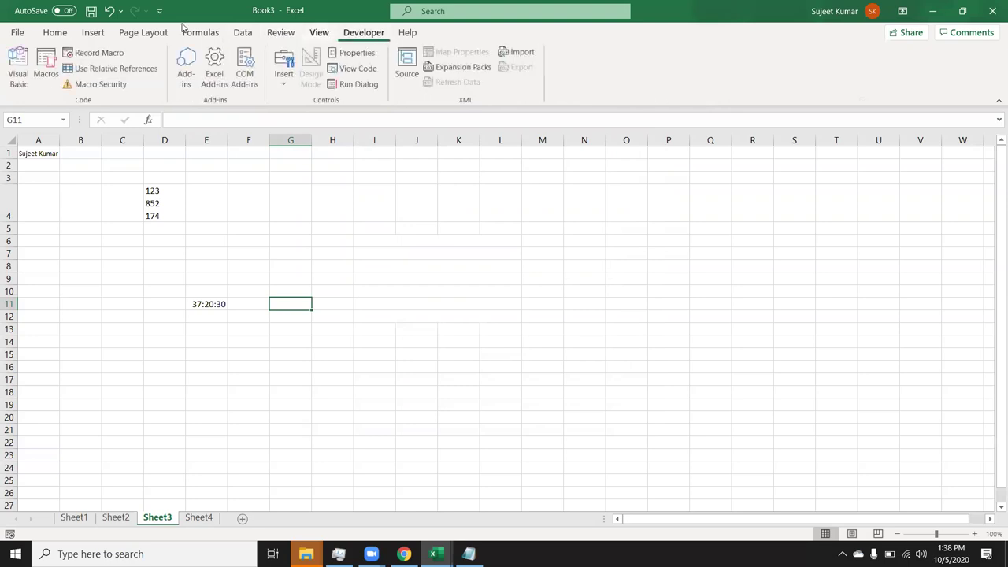
click(60, 35)
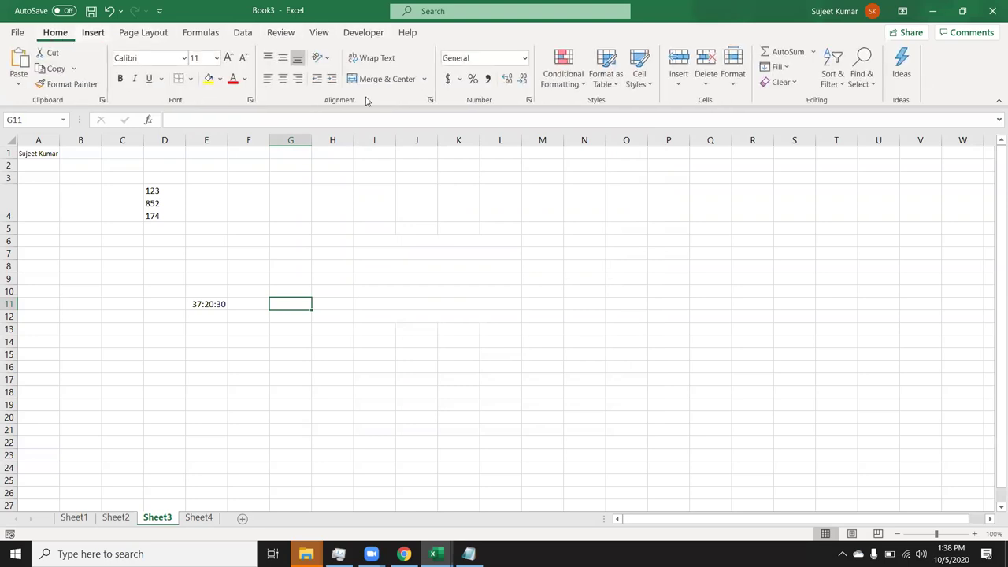
click(431, 100)
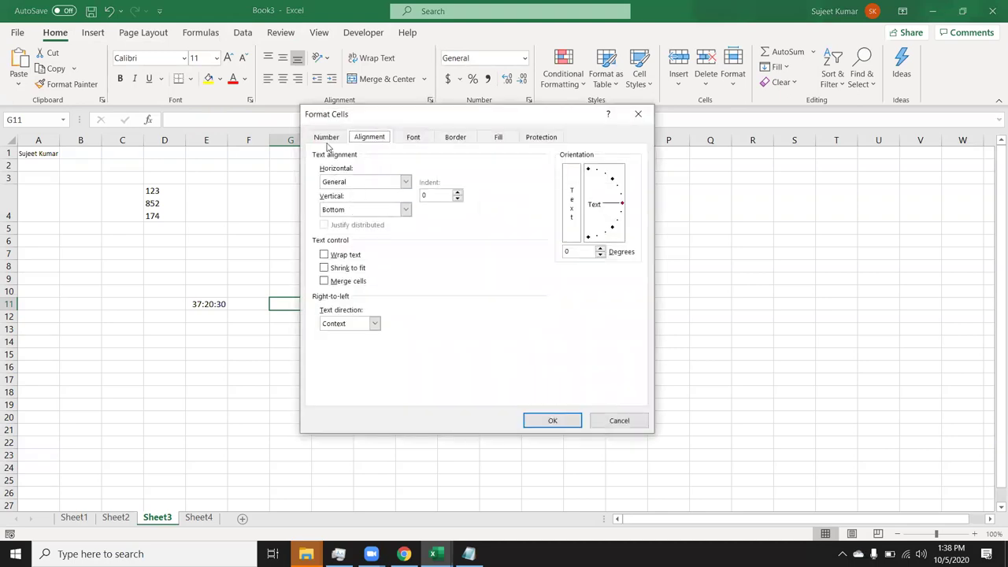
click(326, 137)
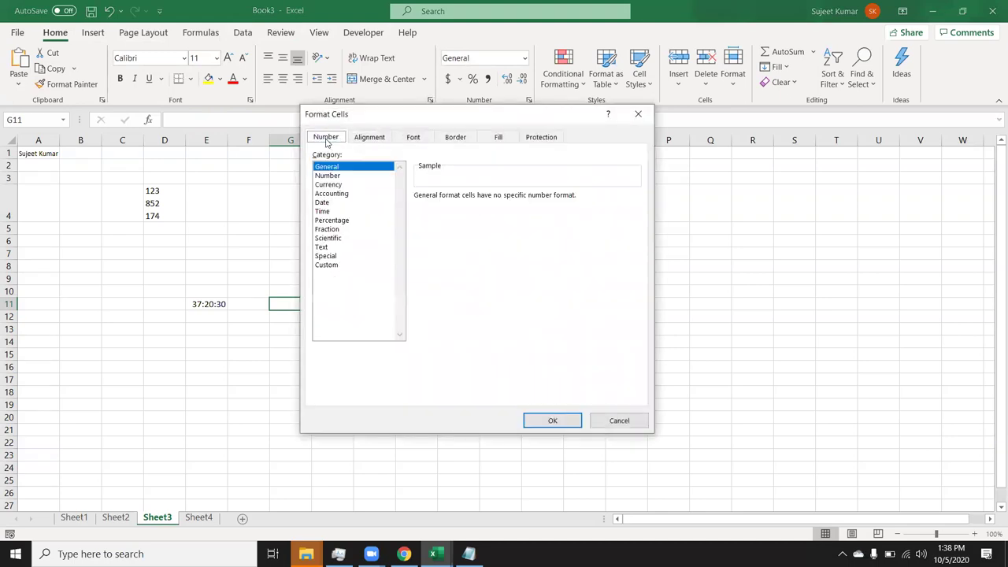
click(336, 230)
click(334, 222)
click(334, 229)
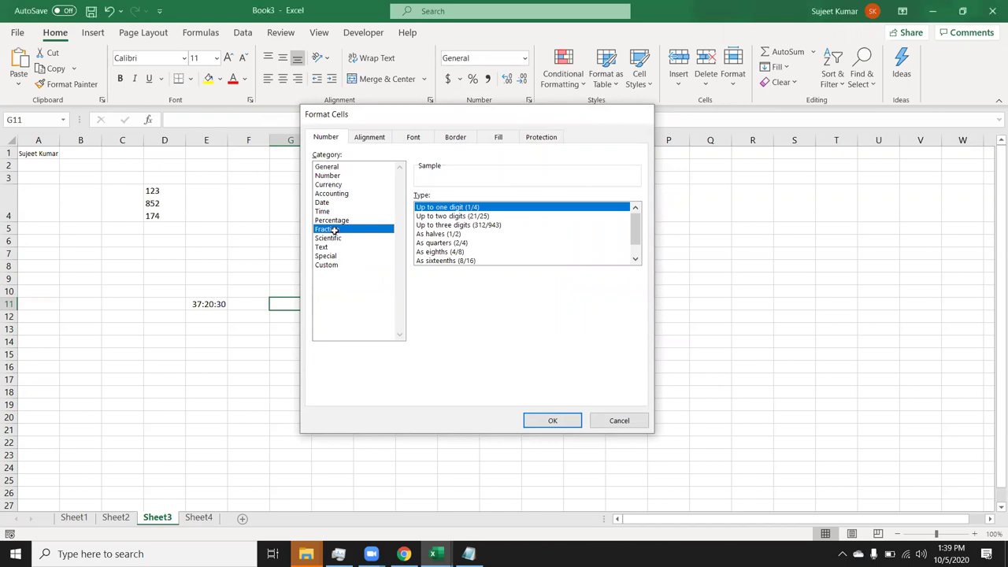
key(Escape)
Enter 2.5 in G11 and format it as an 'As halves' fraction, displaying 2 1/2.
text(2.5)
key(Return)
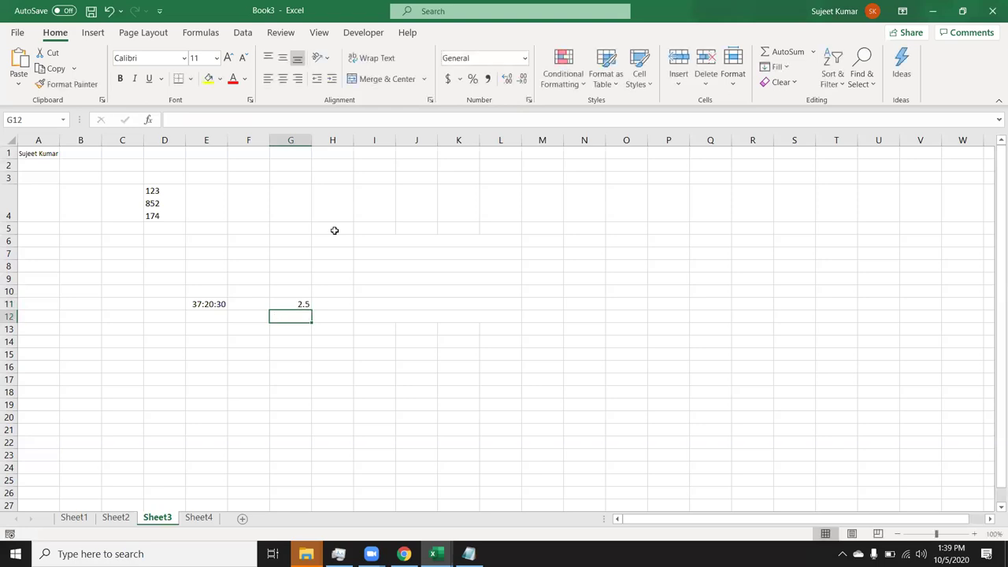
key(Up)
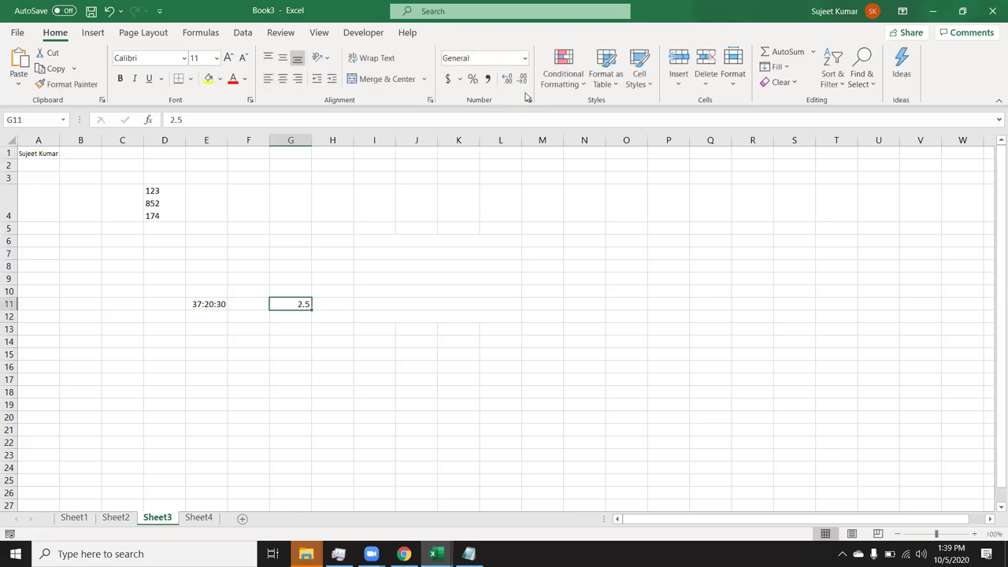
click(529, 99)
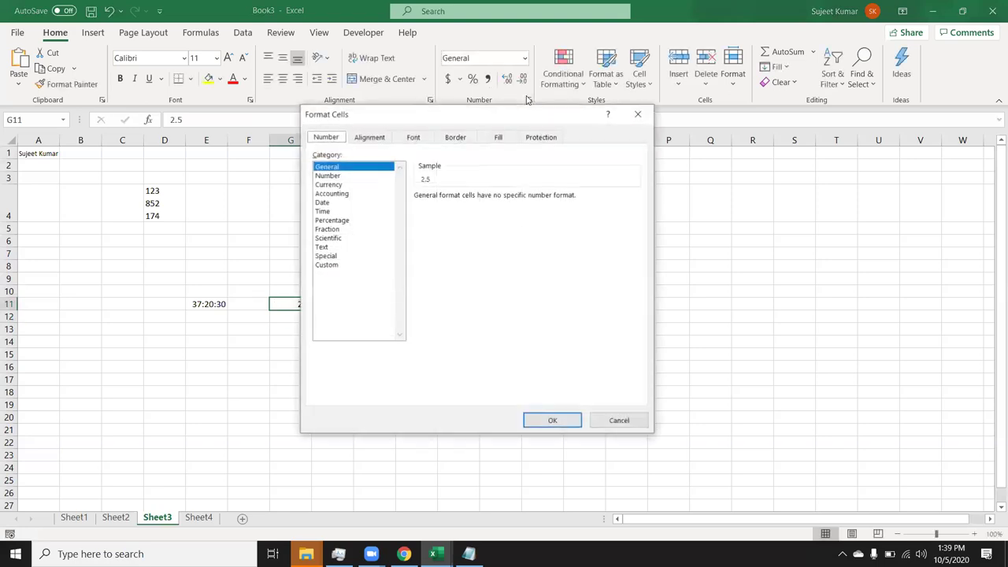
click(324, 229)
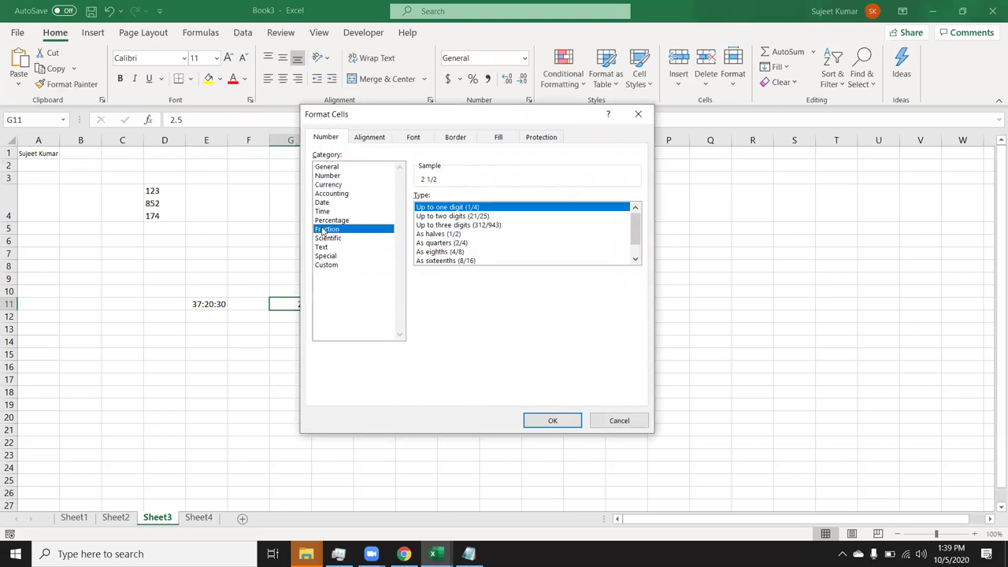
click(433, 234)
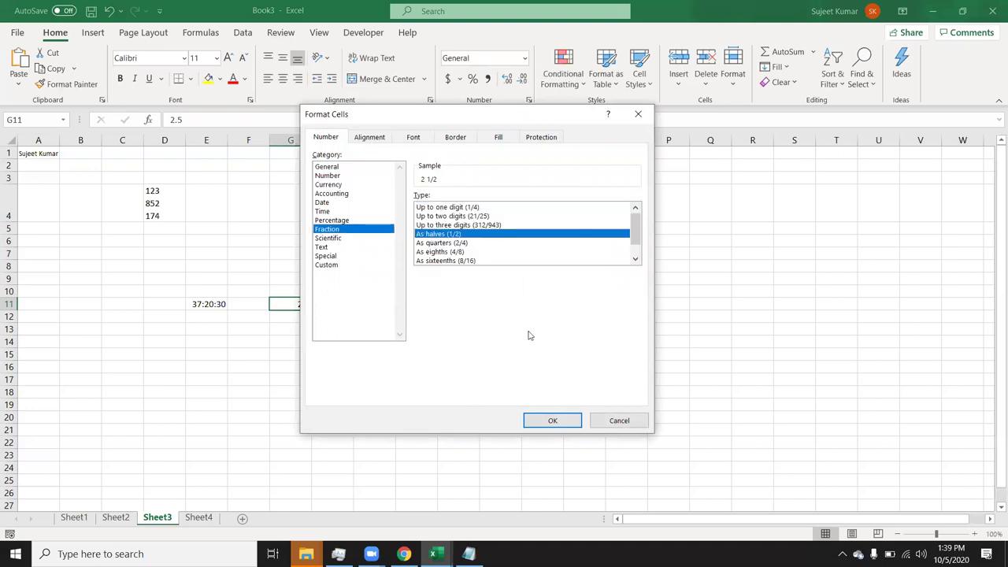
click(555, 422)
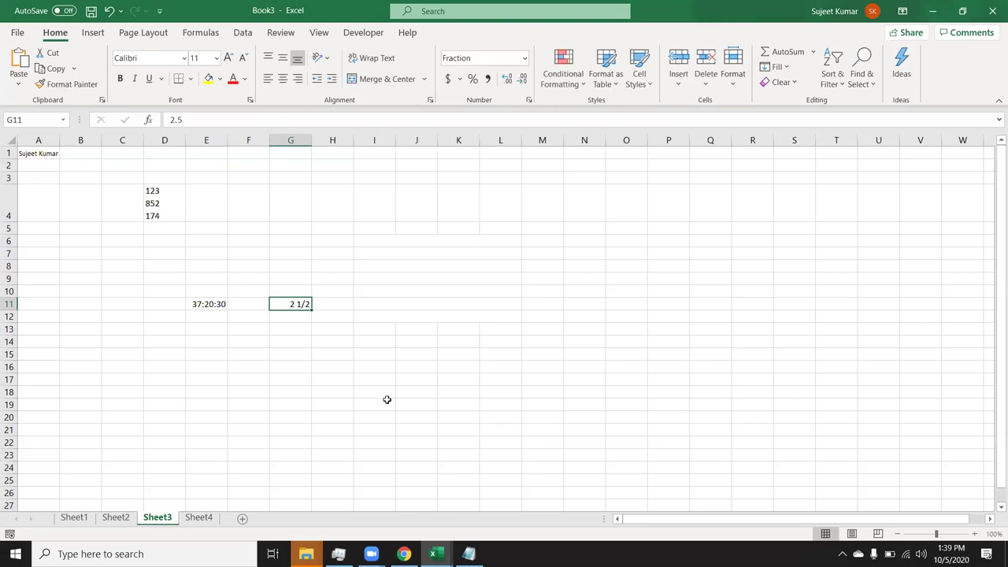
click(271, 340)
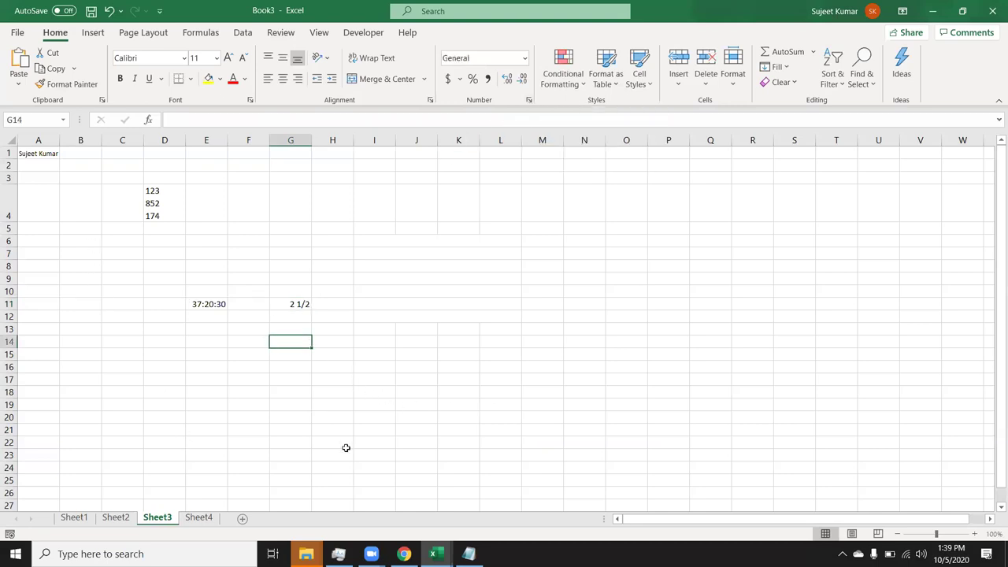
Add the heading Chq in O1 and enter '000316 as text in O2.
click(634, 151)
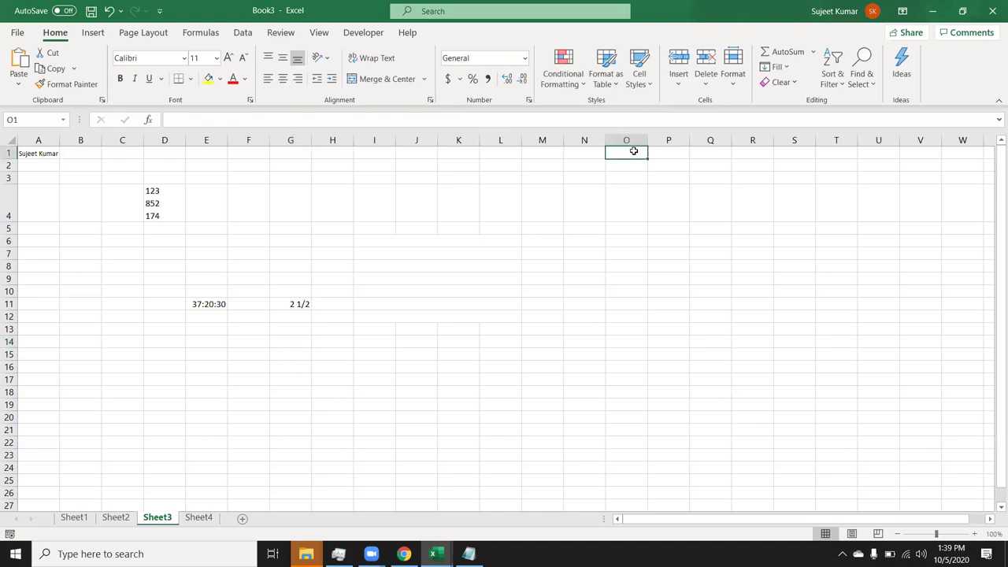
text(Chq)
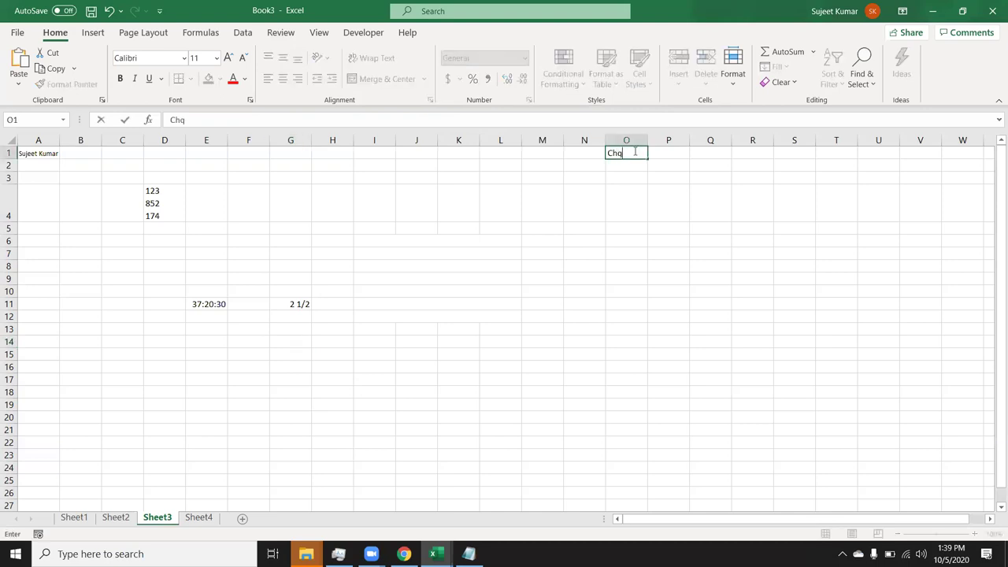
key(Return)
text(1545)
key(Return)
key(Up)
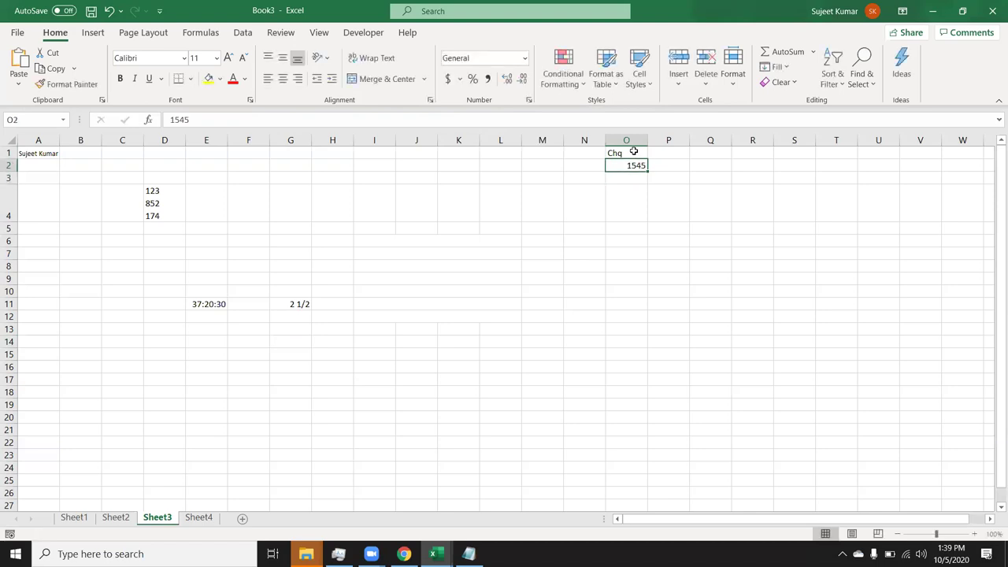
text('000316)
key(Return)
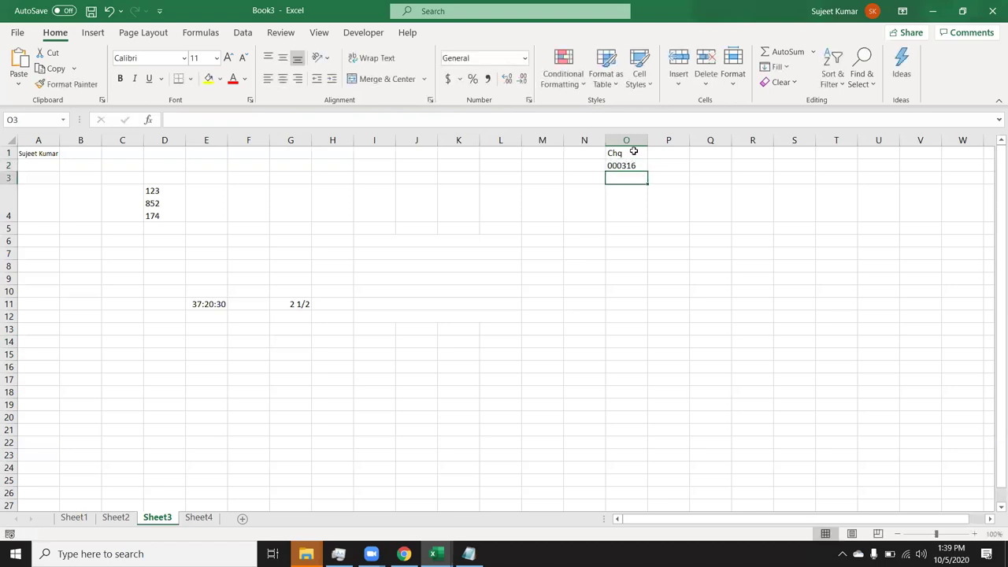
Format column O as Text and enter 001 in O3, keeping its leading zeros.
click(635, 141)
right_click(635, 142)
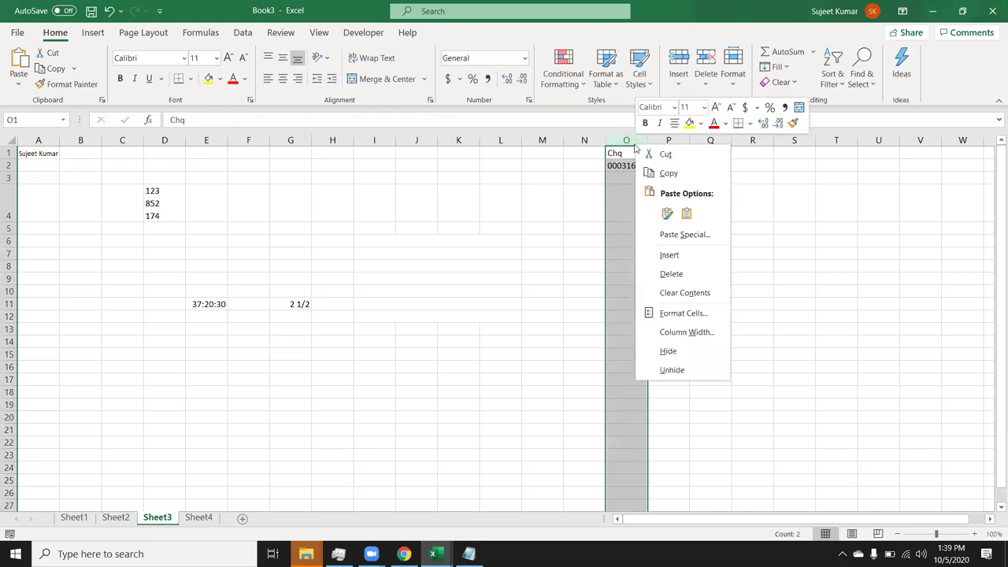
click(684, 313)
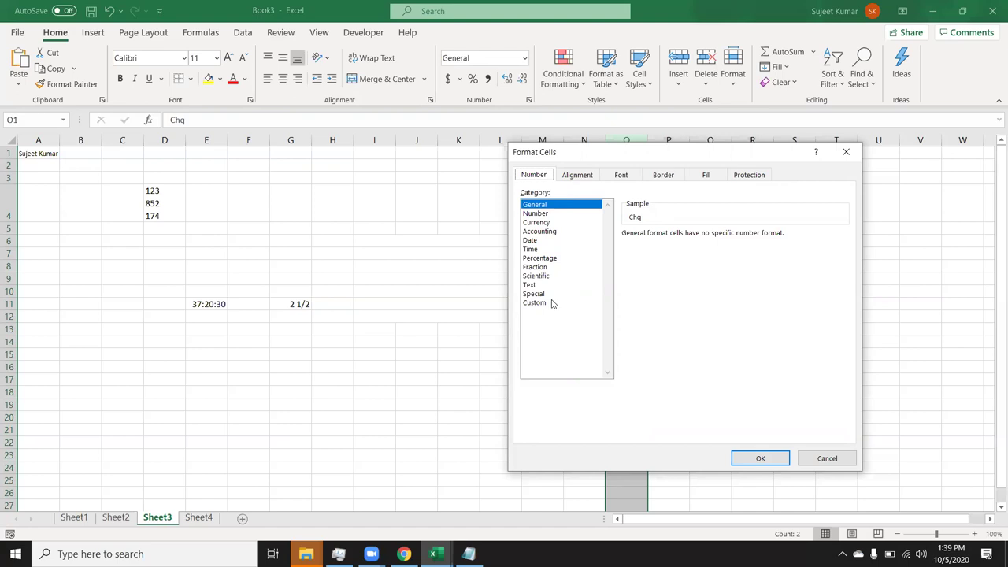
click(552, 304)
click(544, 285)
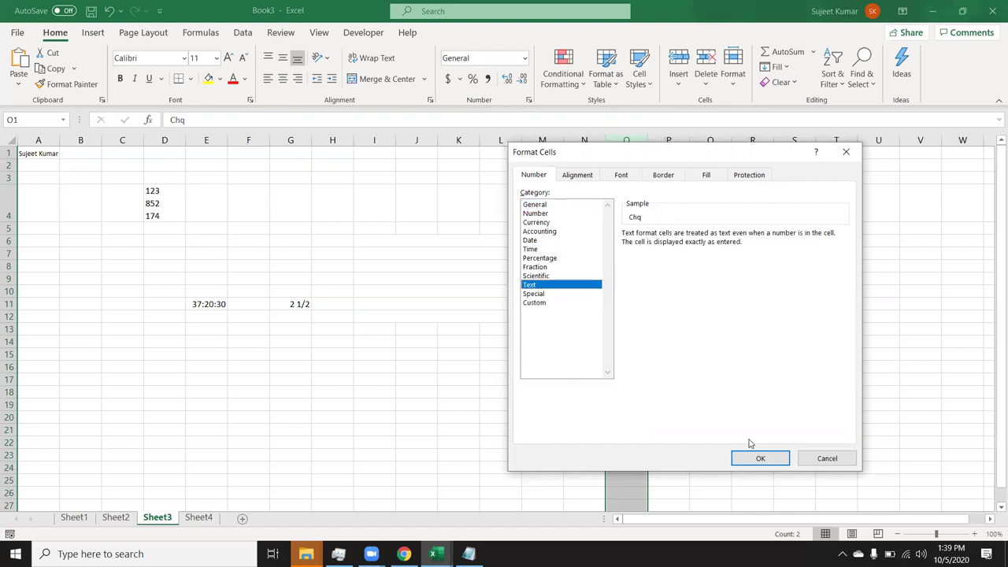
click(762, 459)
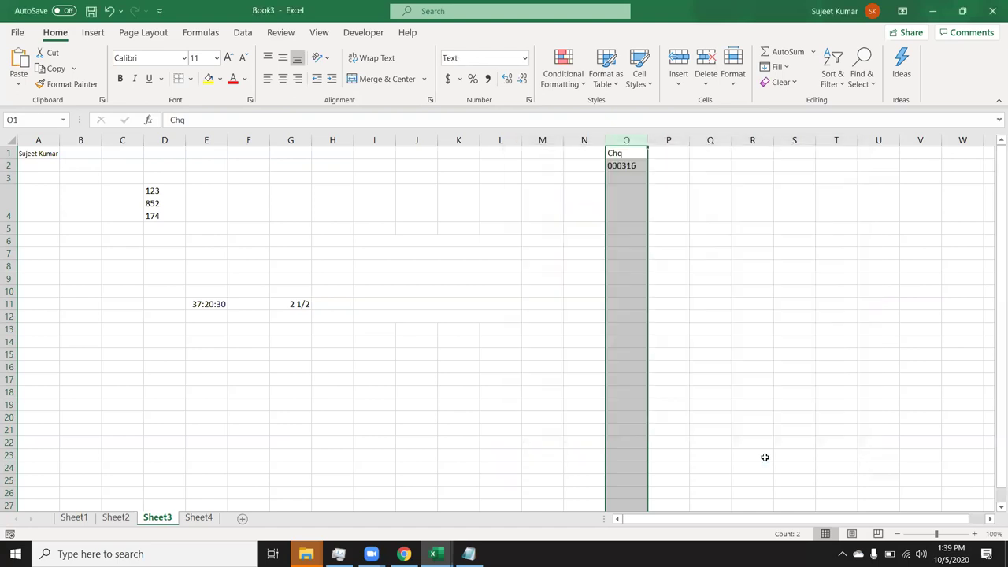
click(616, 200)
key(Up)
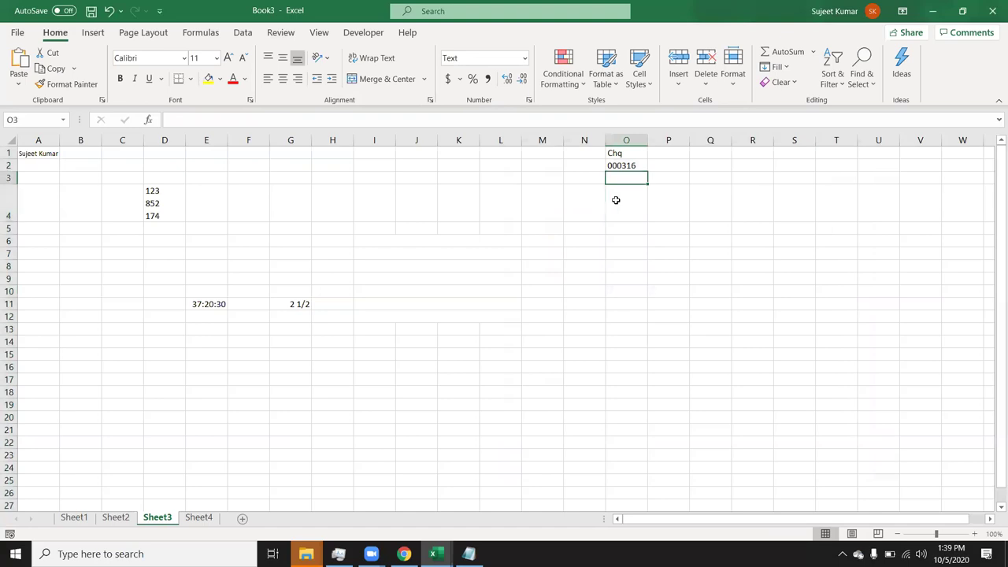
text(001)
key(Return)
key(Return)
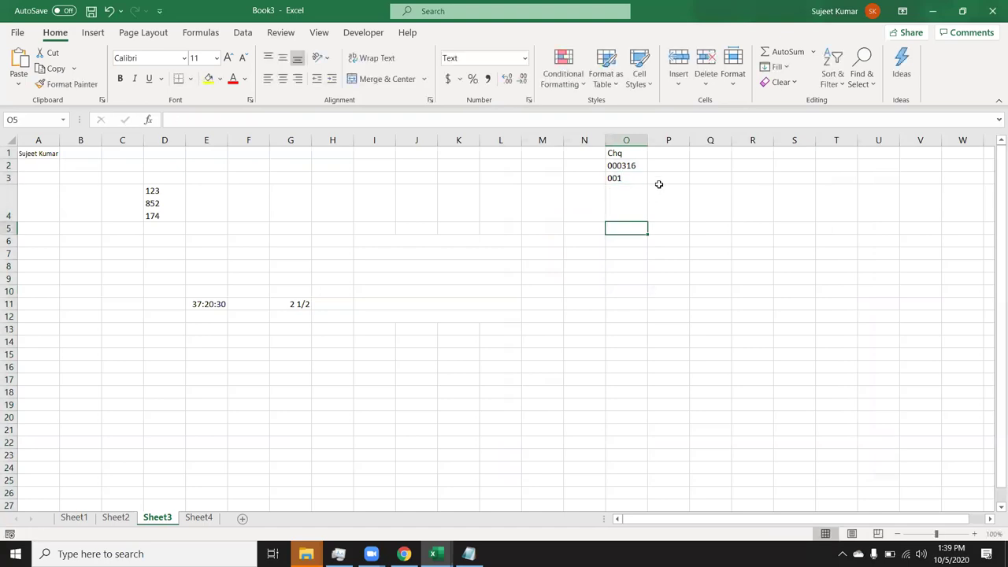
Enter 3302, 63, 2311, 13163 and 1325 in Q1:Q5 and select them.
click(713, 152)
text(3302)
key(Return)
text(63)
key(Return)
text(231)
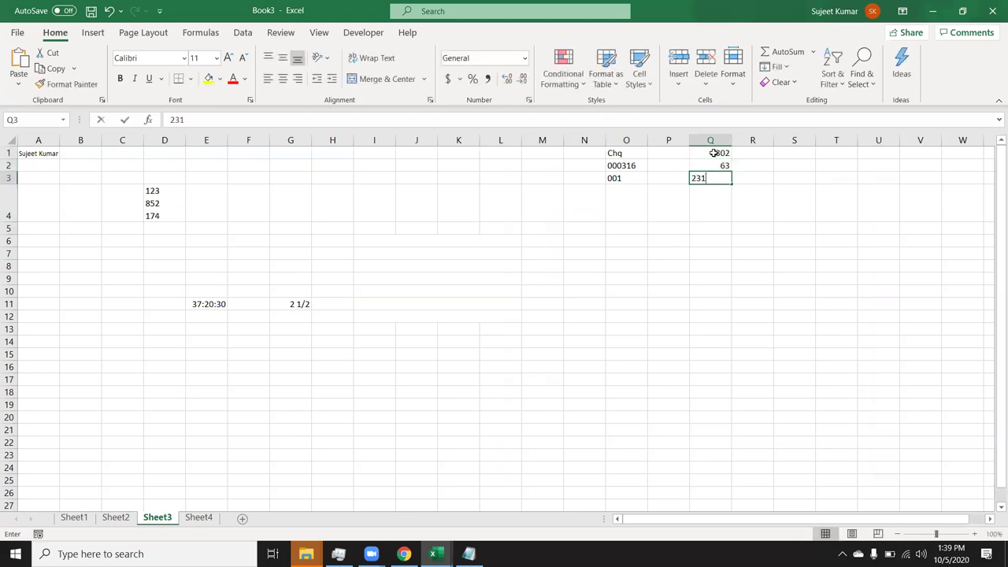
text(1)
key(Return)
text(13163)
key(Return)
text(132)
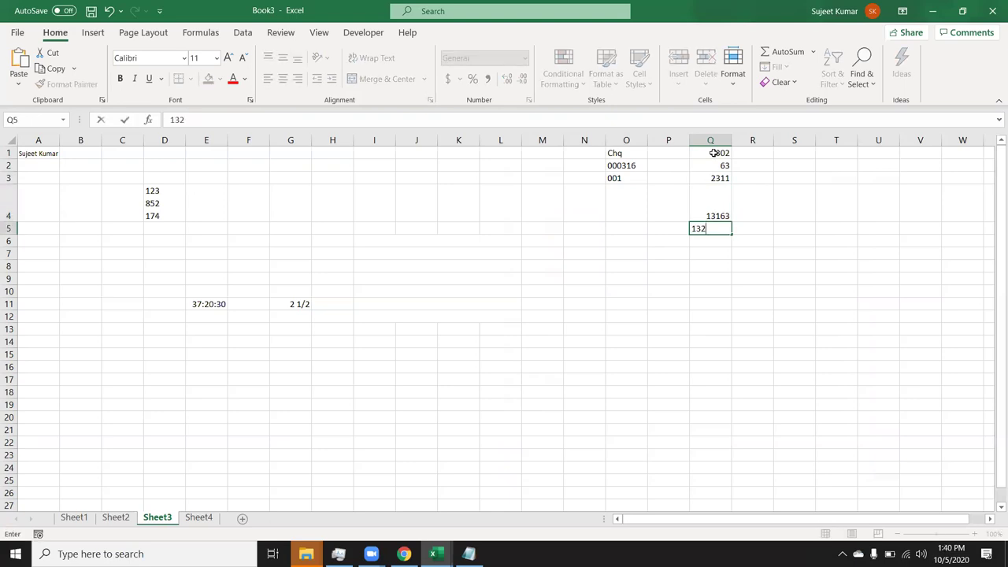
text(5)
key(Return)
key(Up)
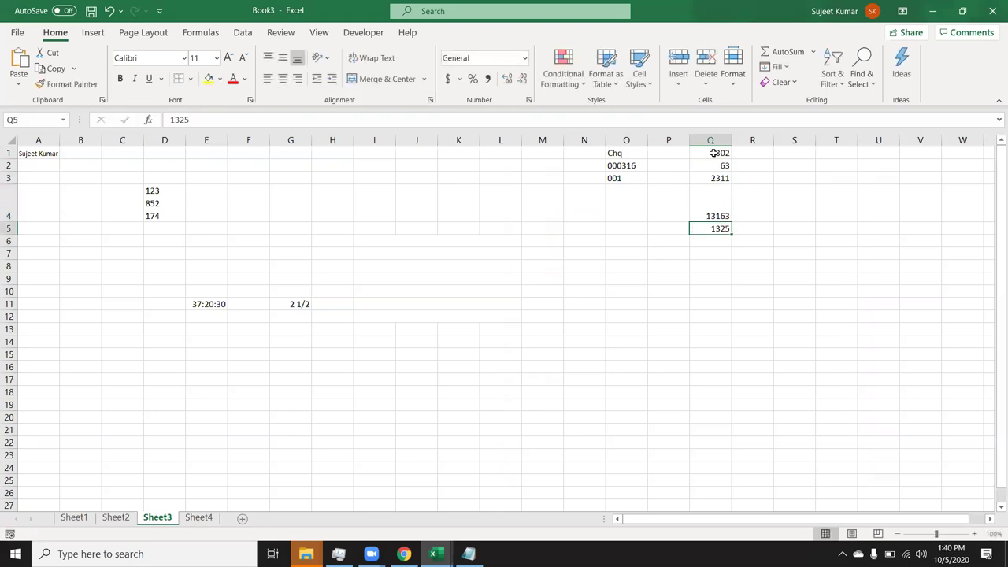
shift+click(713, 153)
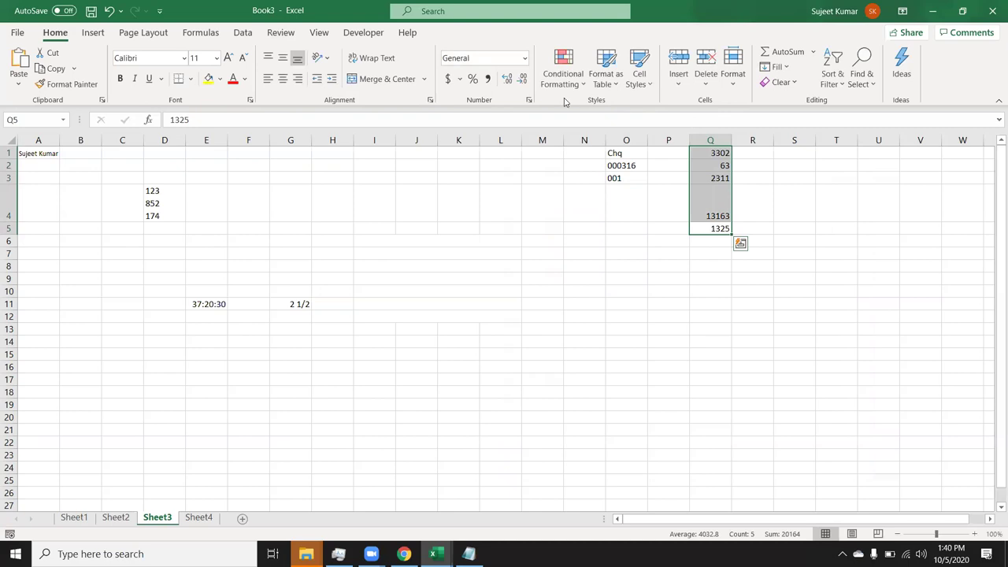
Give Q1:Q5 the custom format 000000 so values show six digits, then show the desktop.
click(529, 101)
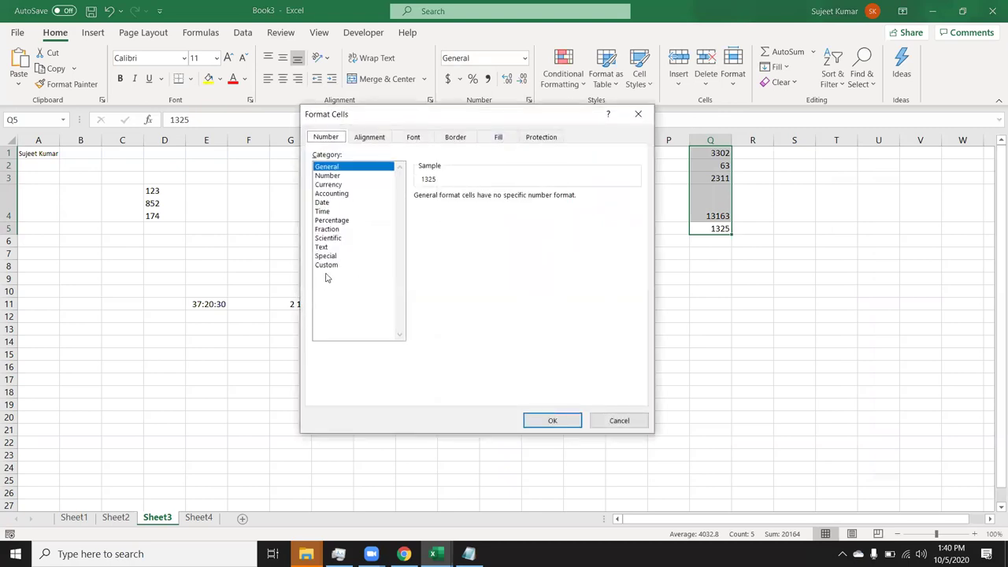
click(326, 266)
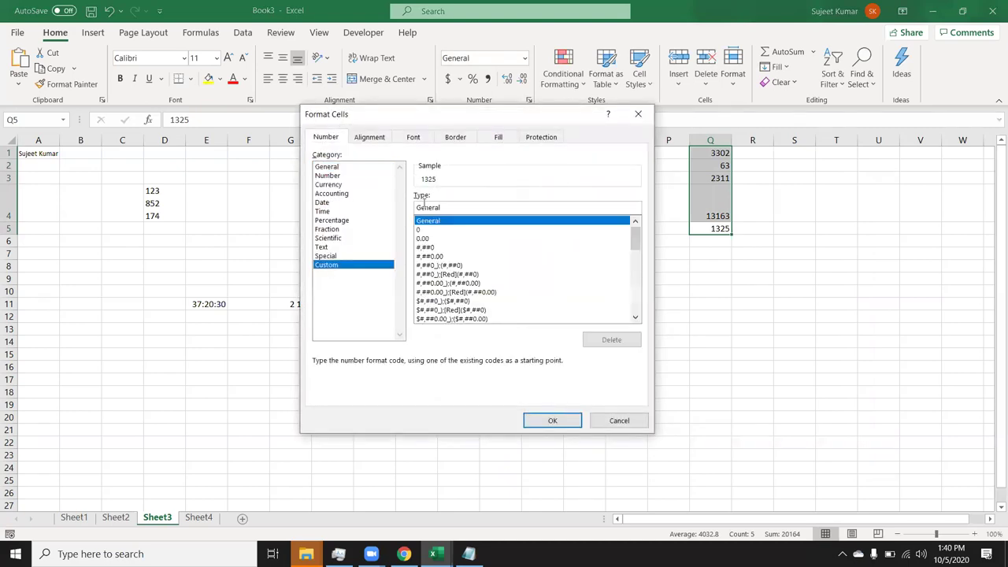
double_click(441, 207)
text(000000000)
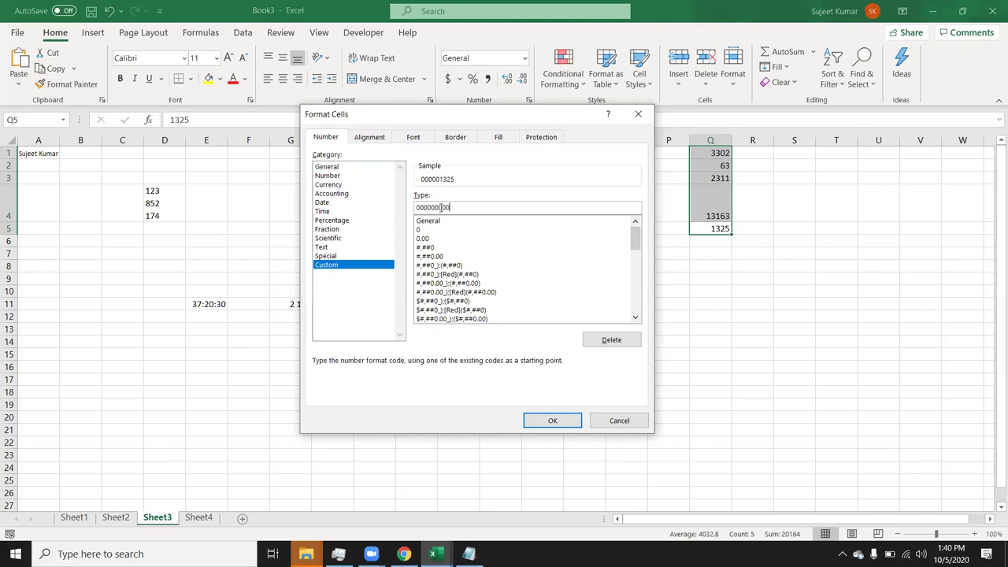
key(BackSpace)
key(BackSpace)
key(BackSpace)
click(554, 421)
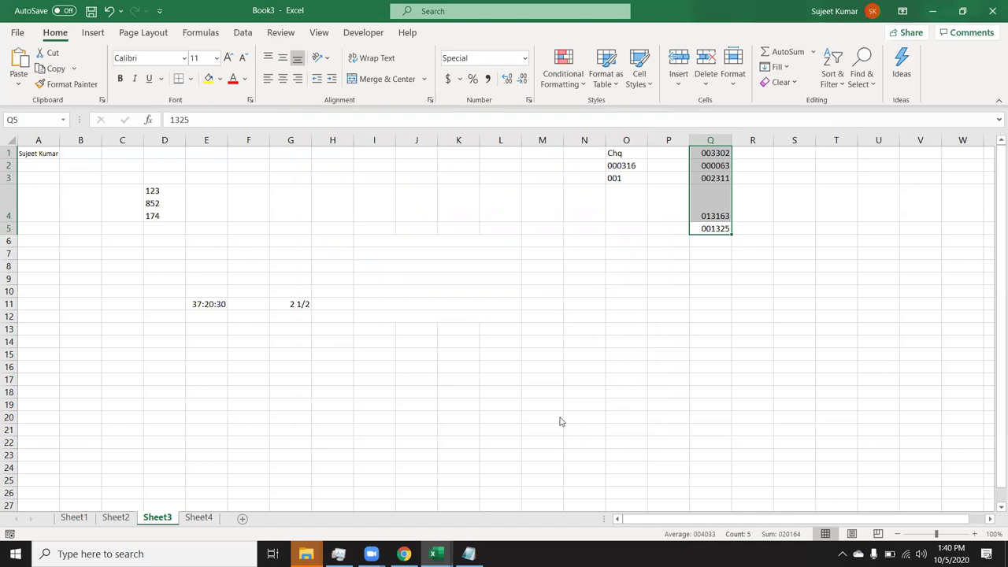
key(super+d)
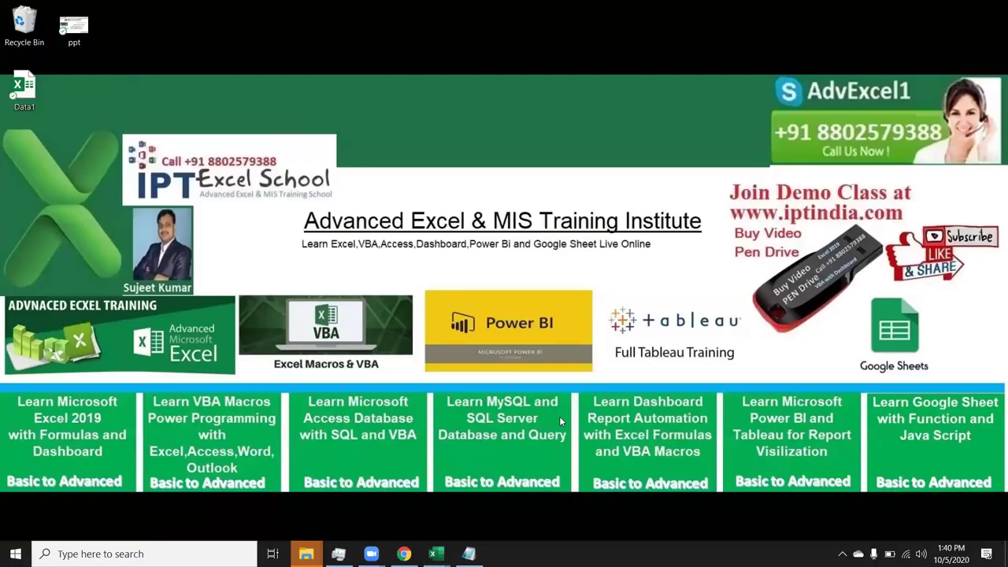